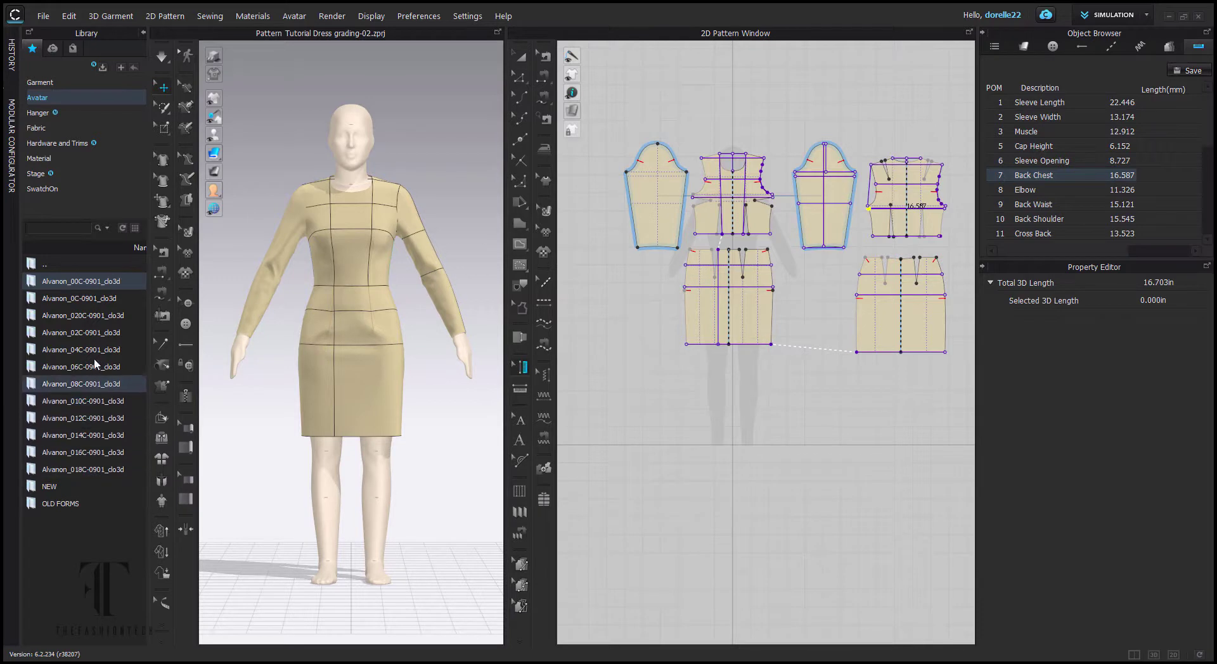
pyautogui.moveTo(103, 286); pyautogui.dragTo(477, 406)
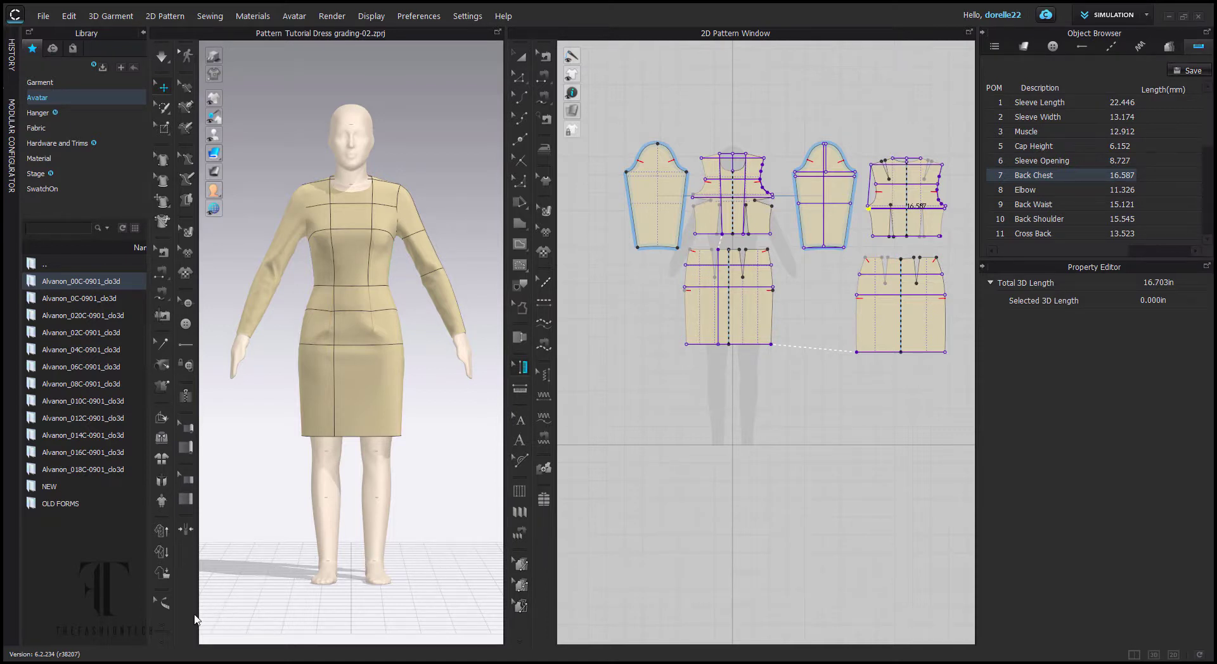
pyautogui.click(163, 640)
pyautogui.click(163, 315)
pyautogui.click(162, 621)
pyautogui.click(521, 642)
pyautogui.click(620, 481)
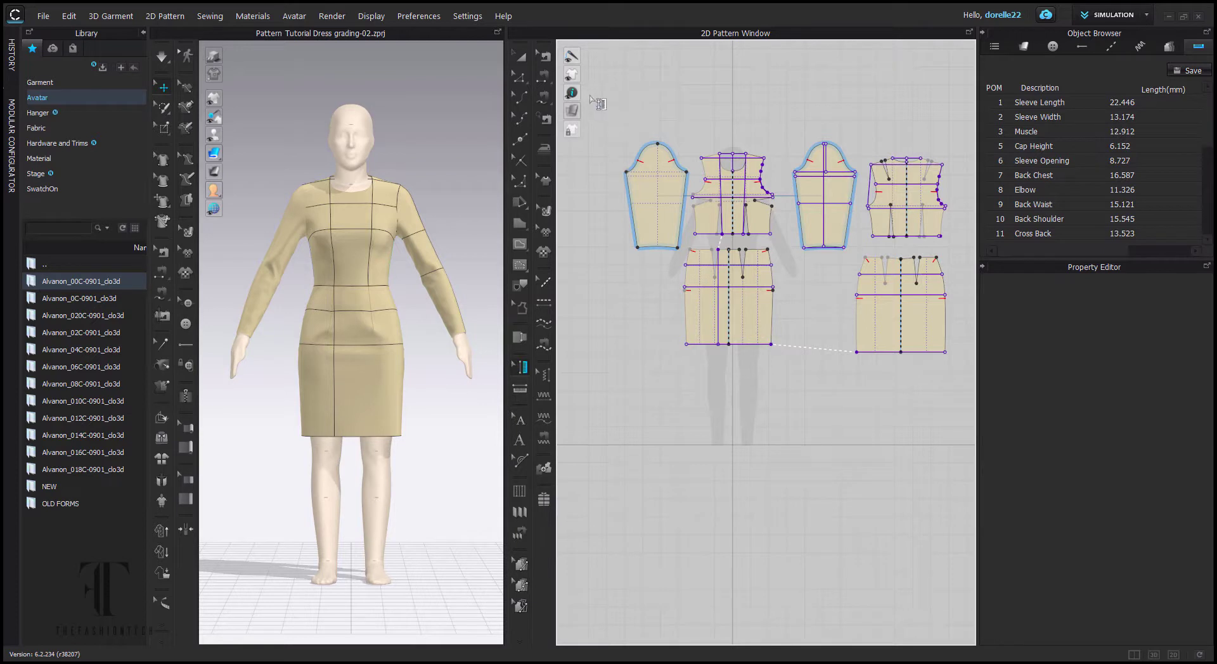
# Hide the measurement lines and internal guide lines on the 2D patterns and select Size 6 in the grading list.
pyautogui.moveTo(572, 74)
pyautogui.click(659, 96)
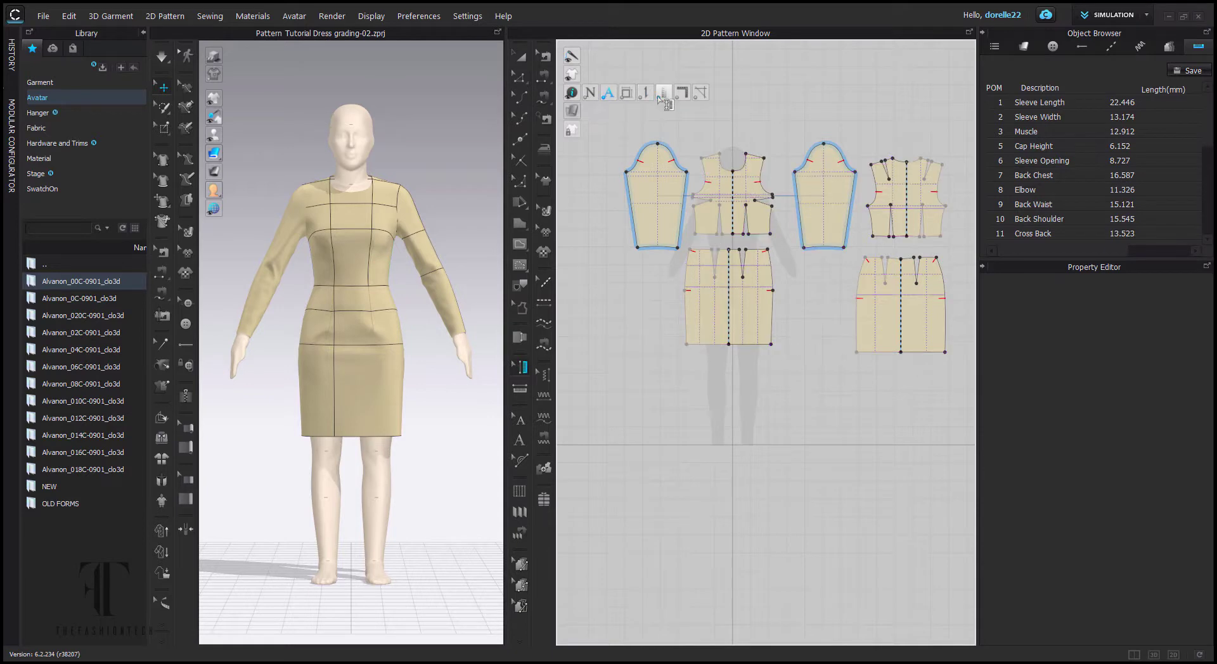
pyautogui.moveTo(571, 75)
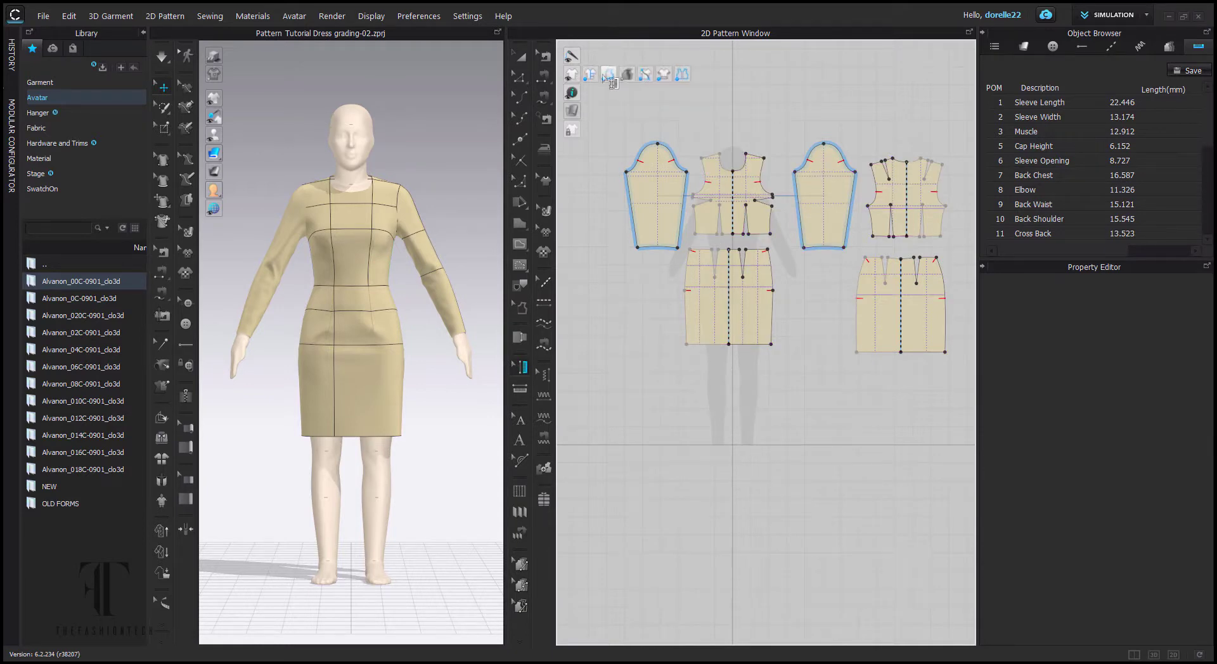
pyautogui.click(663, 75)
pyautogui.click(1057, 135)
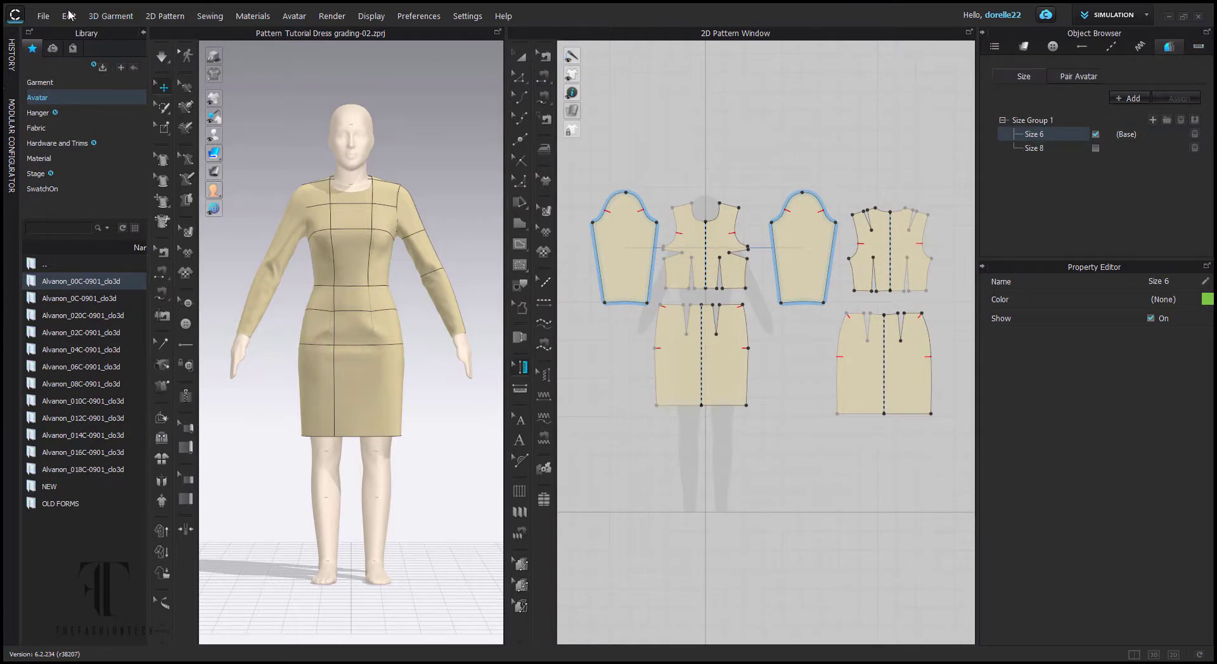
# Save the dress as a new garment file named Pattern Tutorial Dress grading-03.zpac in the Garment folder.
pyautogui.click(43, 15)
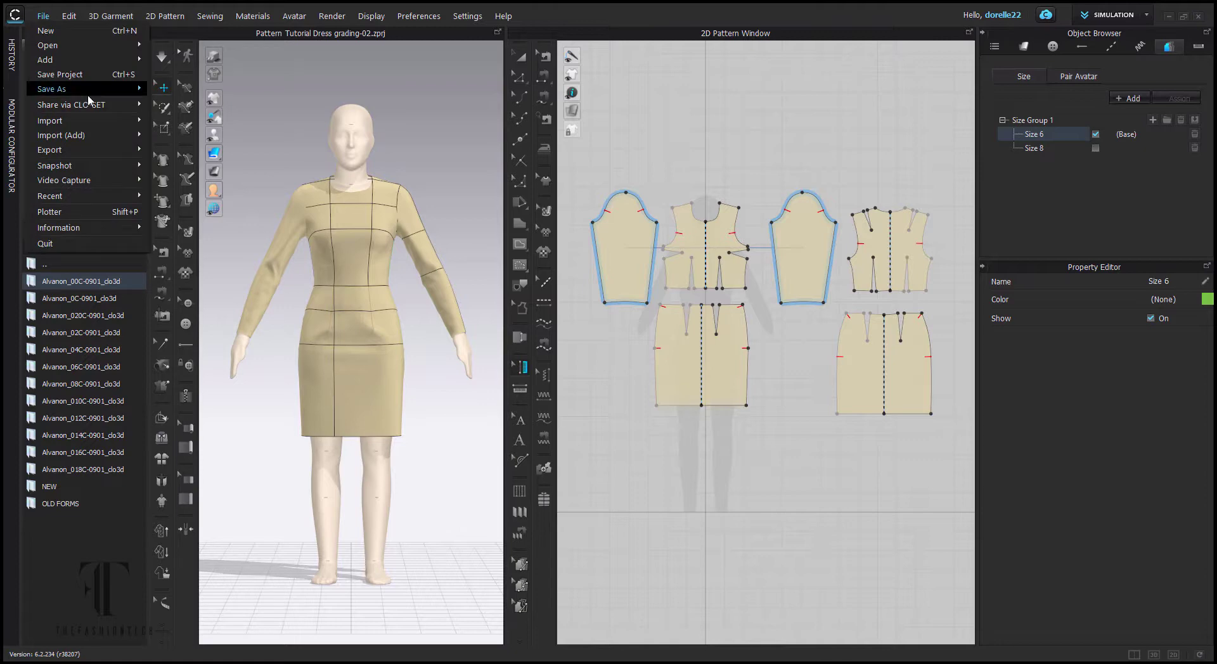
pyautogui.moveTo(76, 92)
pyautogui.click(231, 120)
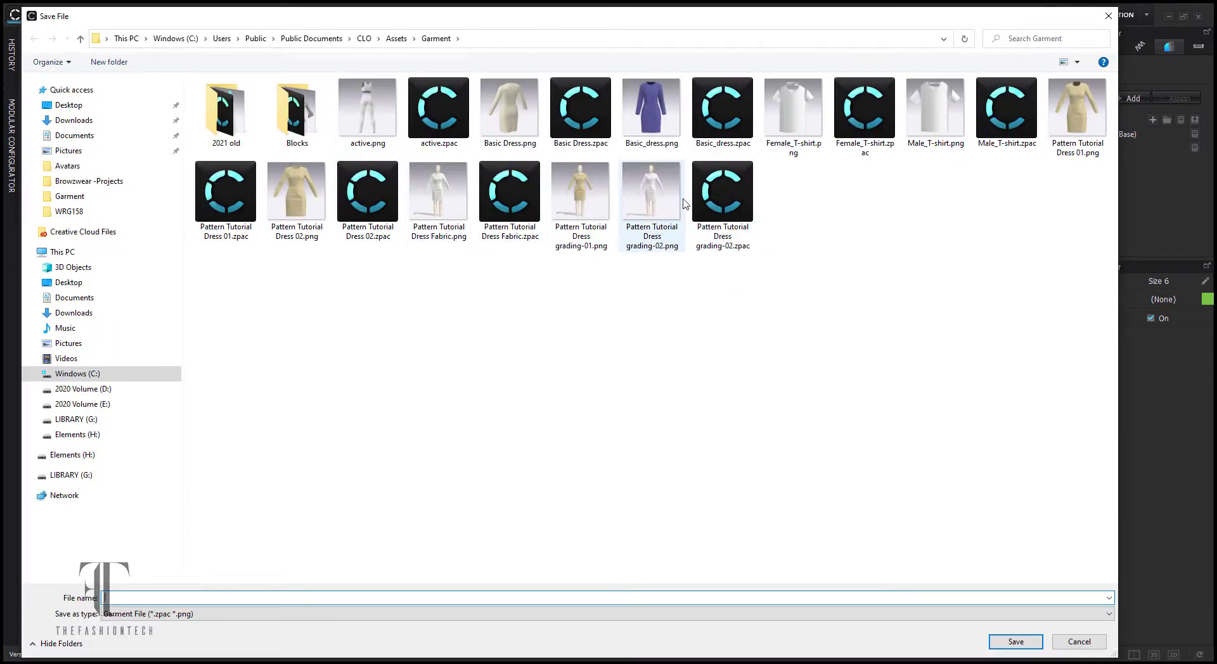
pyautogui.click(722, 202)
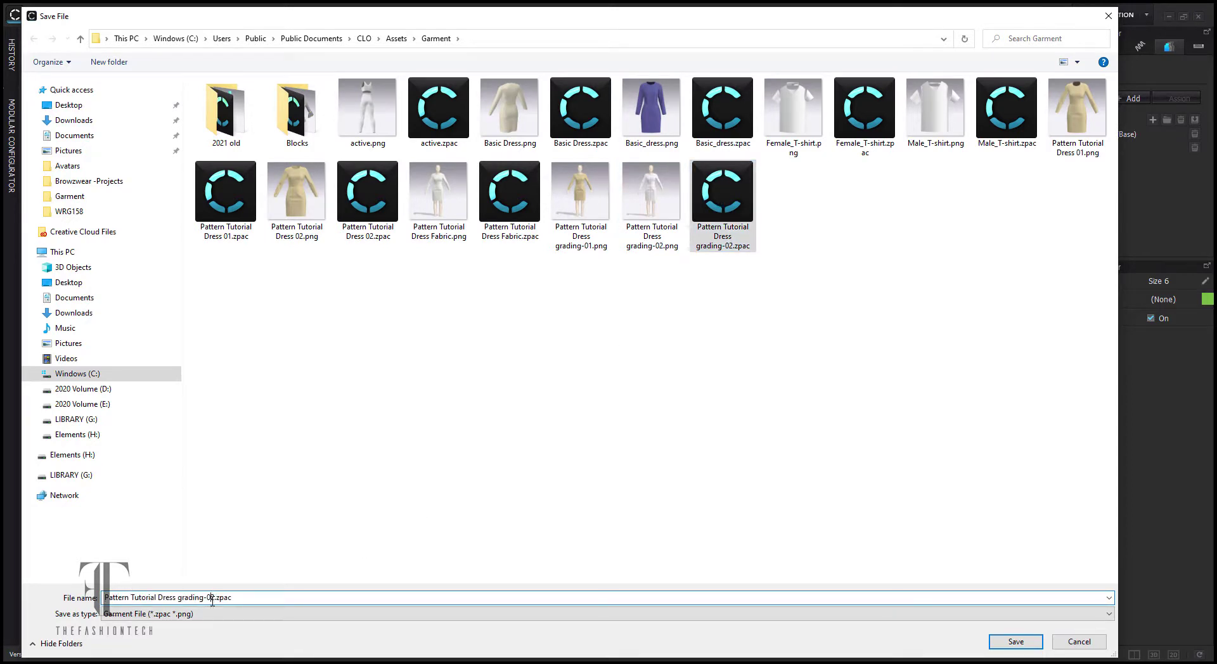
pyautogui.press('Return')
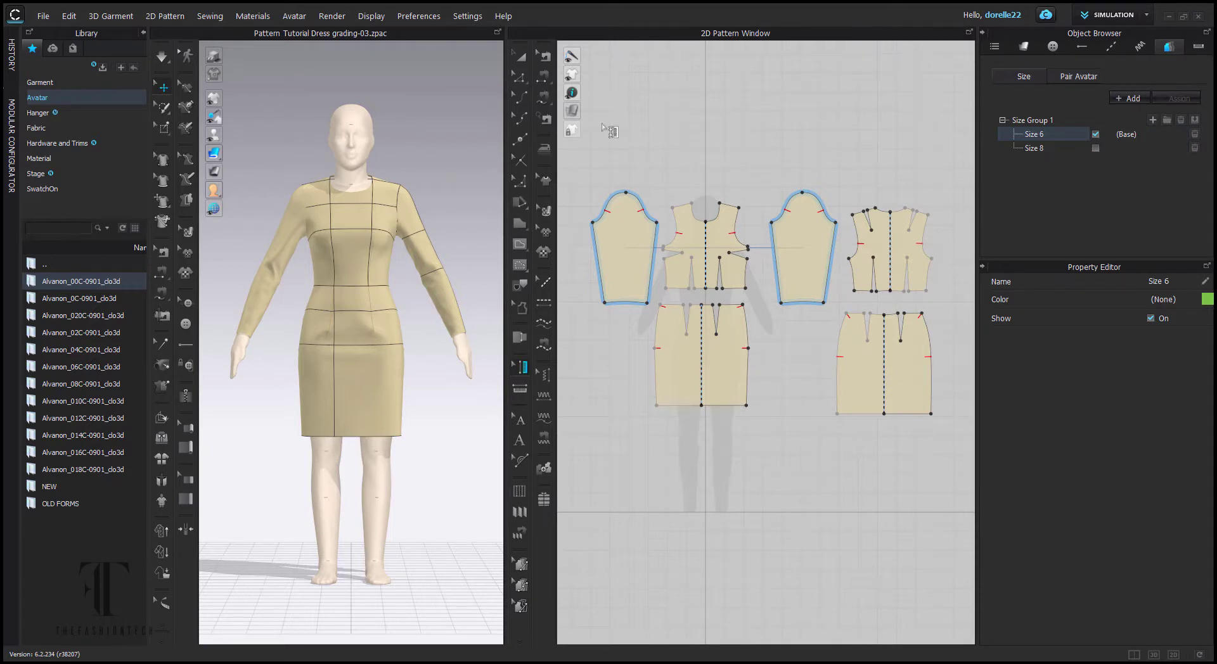
# Start a new empty project.
pyautogui.click(43, 16)
pyautogui.moveTo(57, 47)
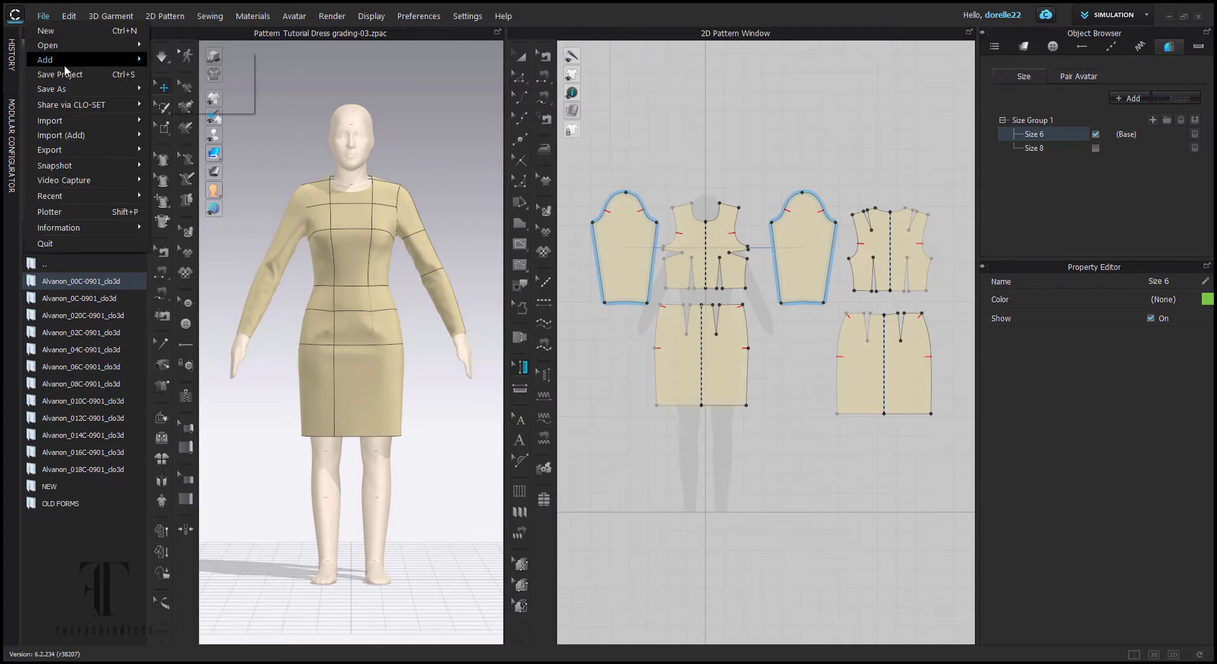
pyautogui.click(56, 31)
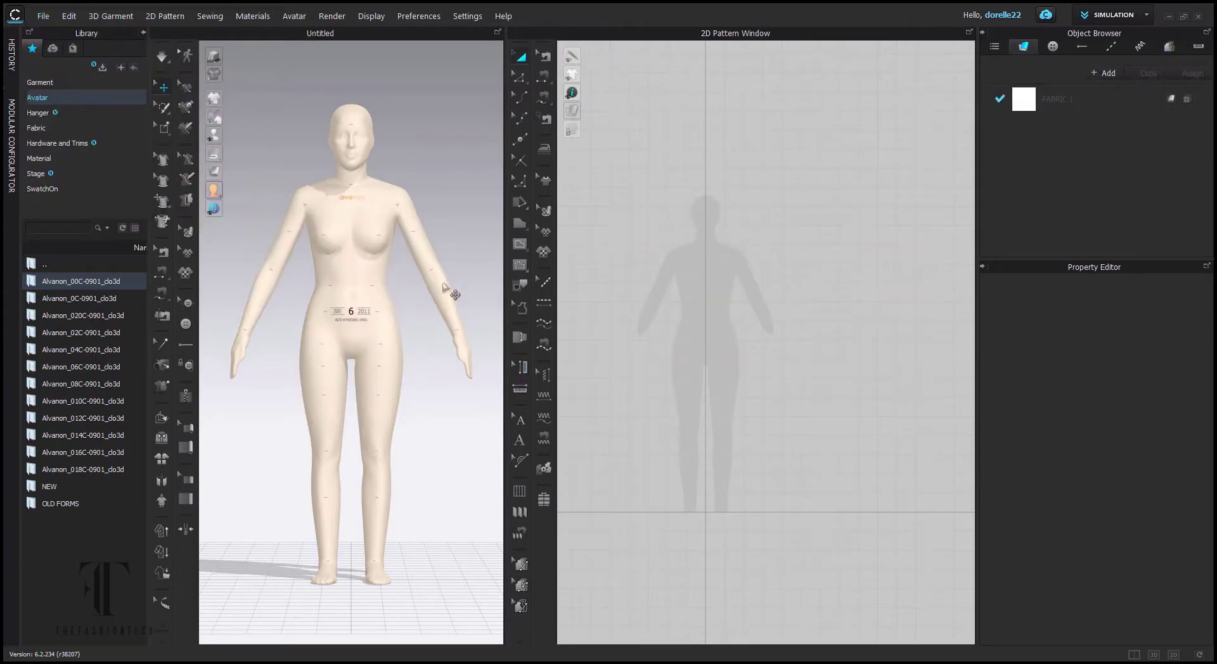
# Refresh the library and load the garment Pattern Tutorial Dress grading-03.zpac onto the avatar.
pyautogui.click(123, 227)
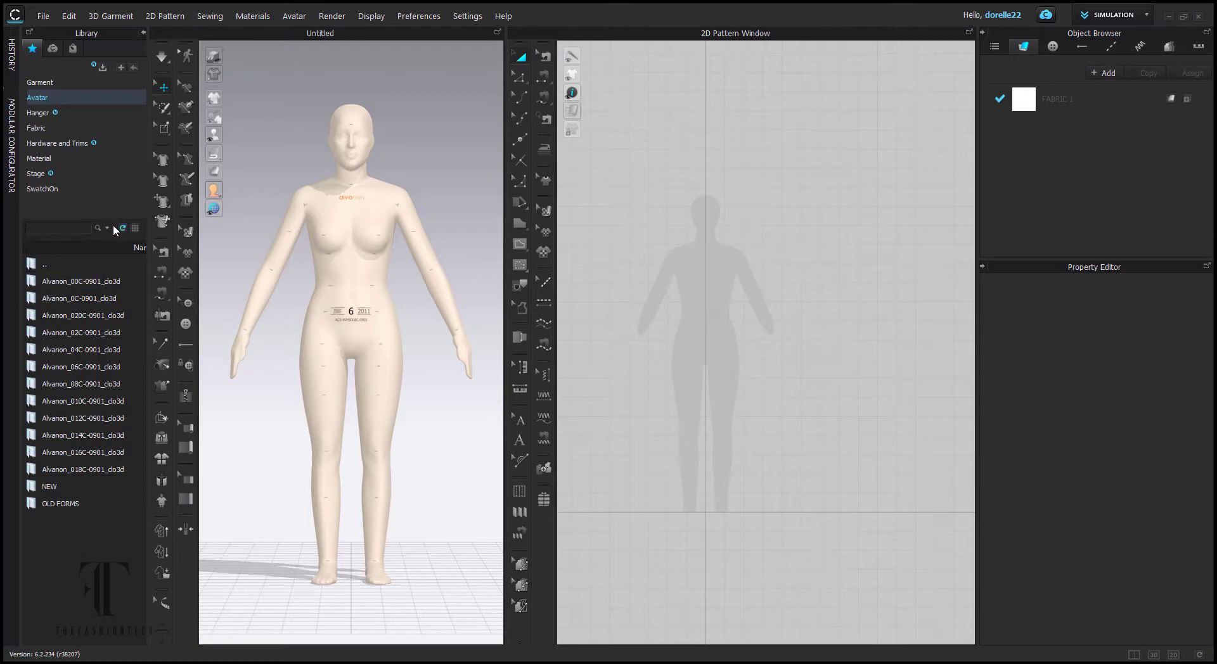
pyautogui.click(48, 82)
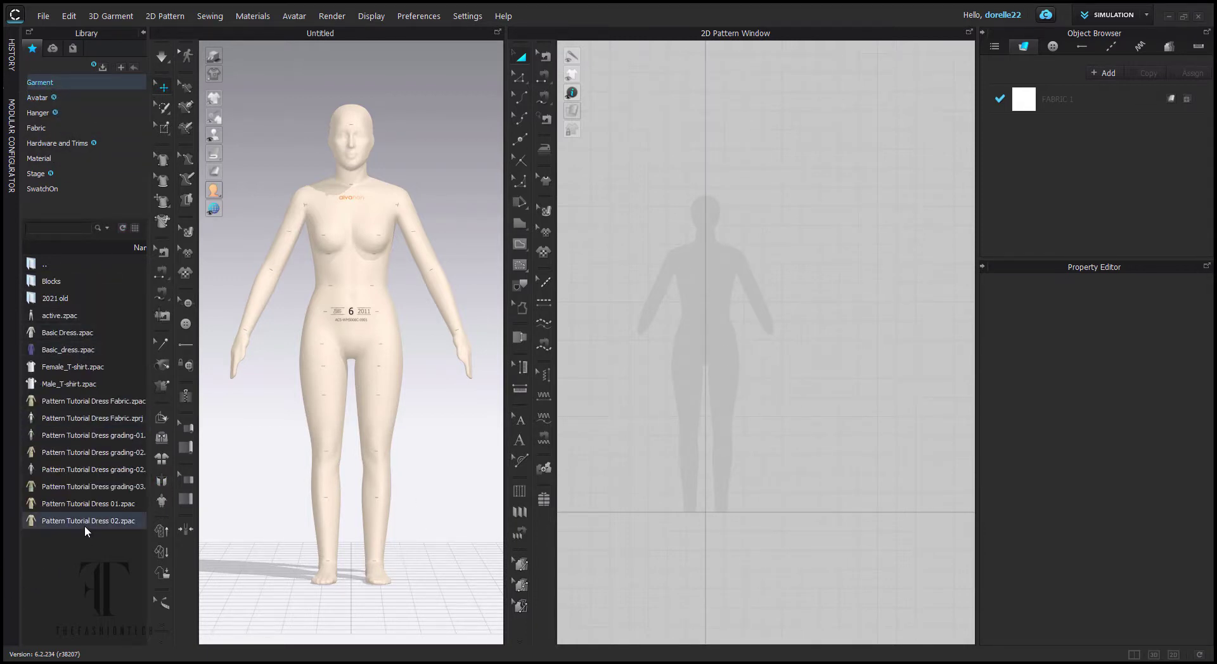
pyautogui.moveTo(86, 528)
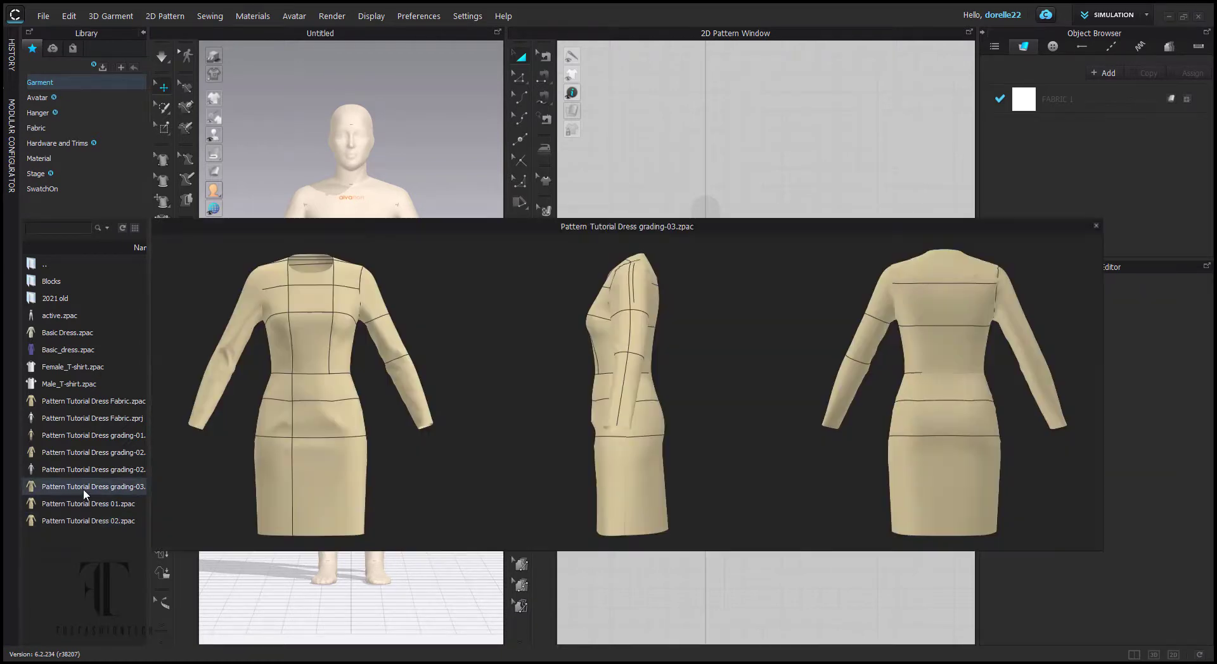
pyautogui.doubleClick(83, 486)
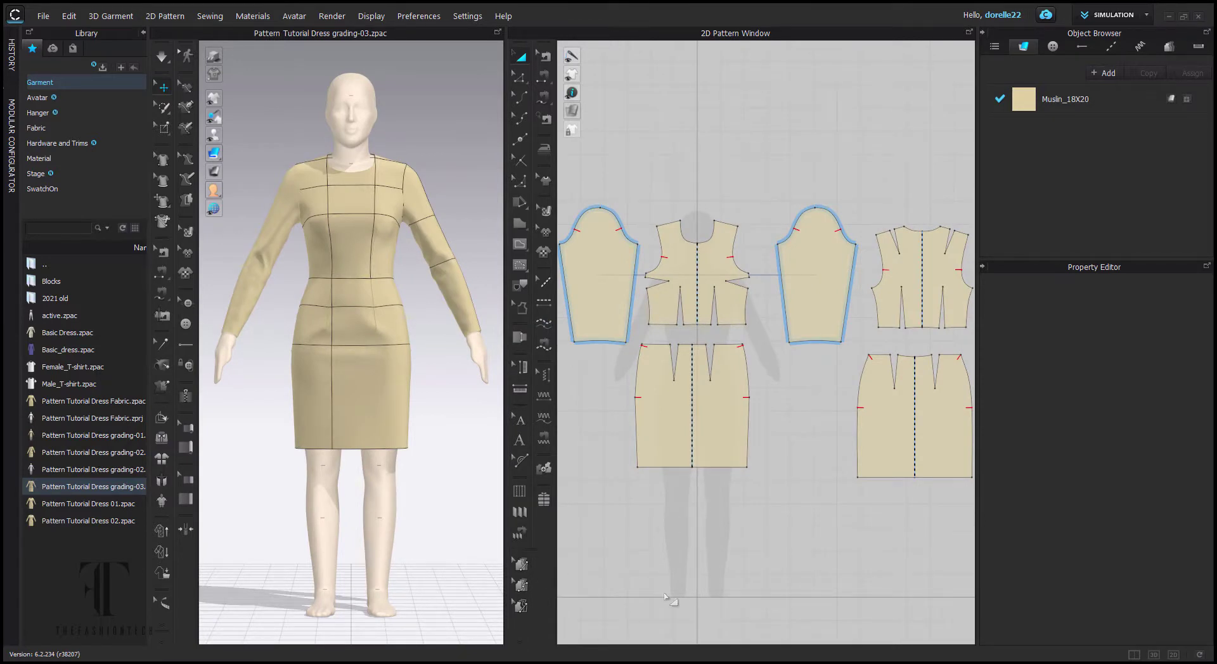
# Select all 2D pattern pieces and convert their Bezier curve points to free curve points for grading Size Group 1.
pyautogui.click(1174, 48)
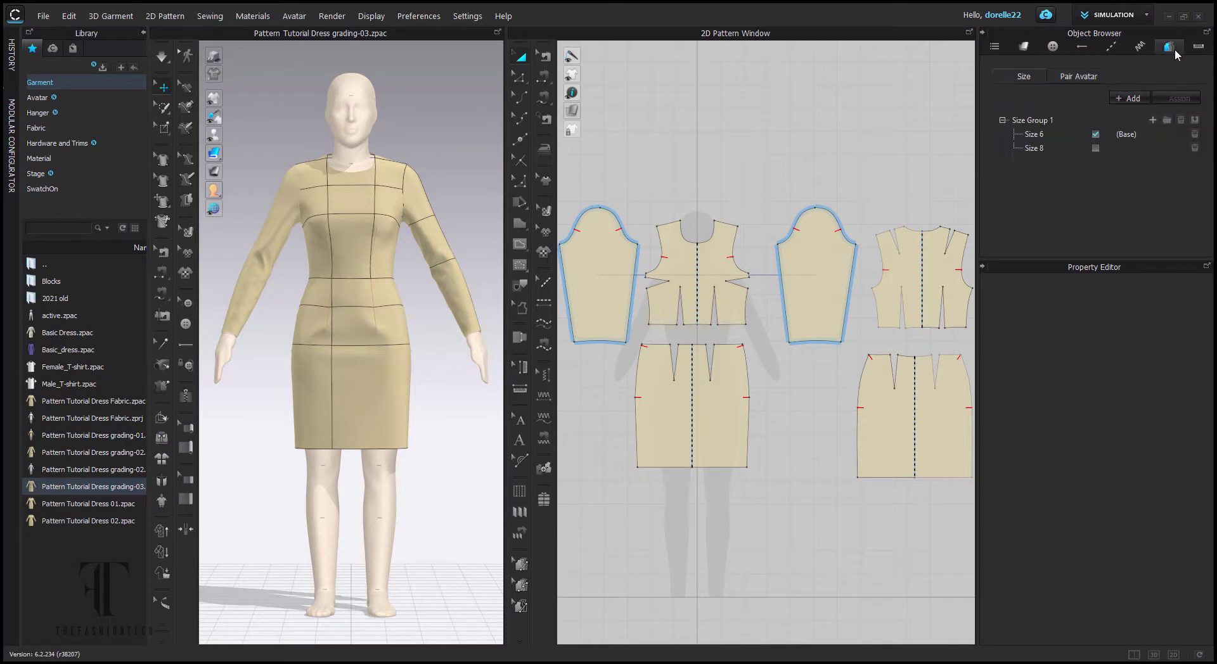
pyautogui.click(1046, 135)
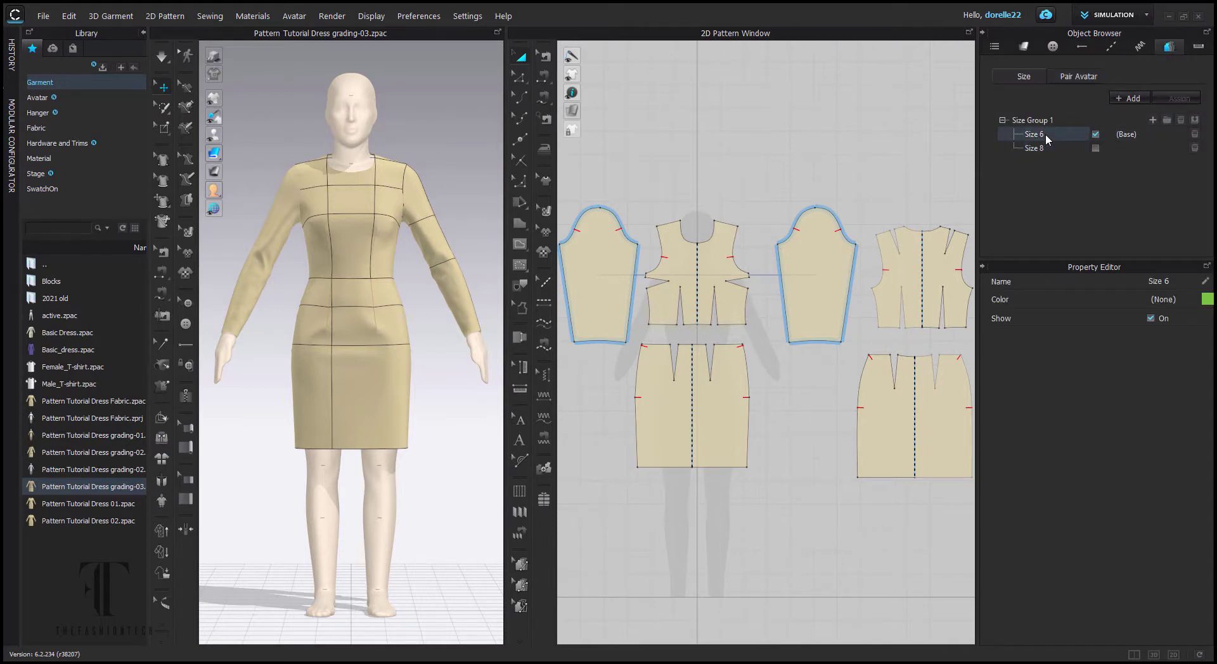
pyautogui.click(1196, 120)
pyautogui.scroll(-5, 725, 158)
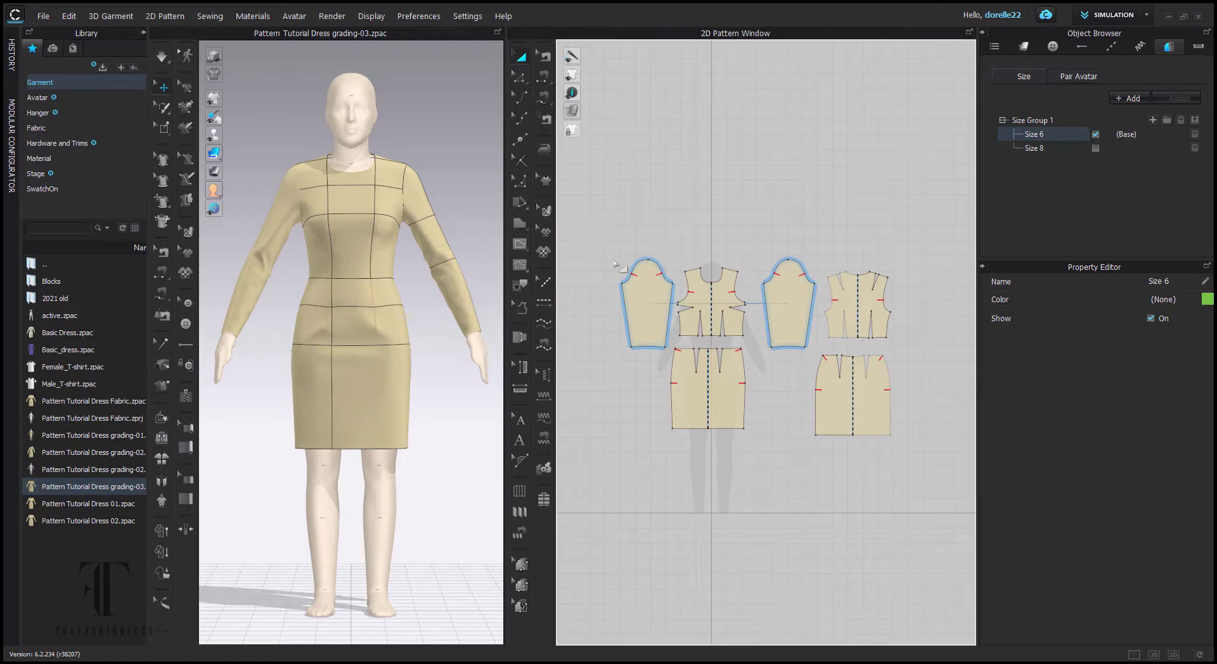
pyautogui.moveTo(593, 214); pyautogui.dragTo(964, 467)
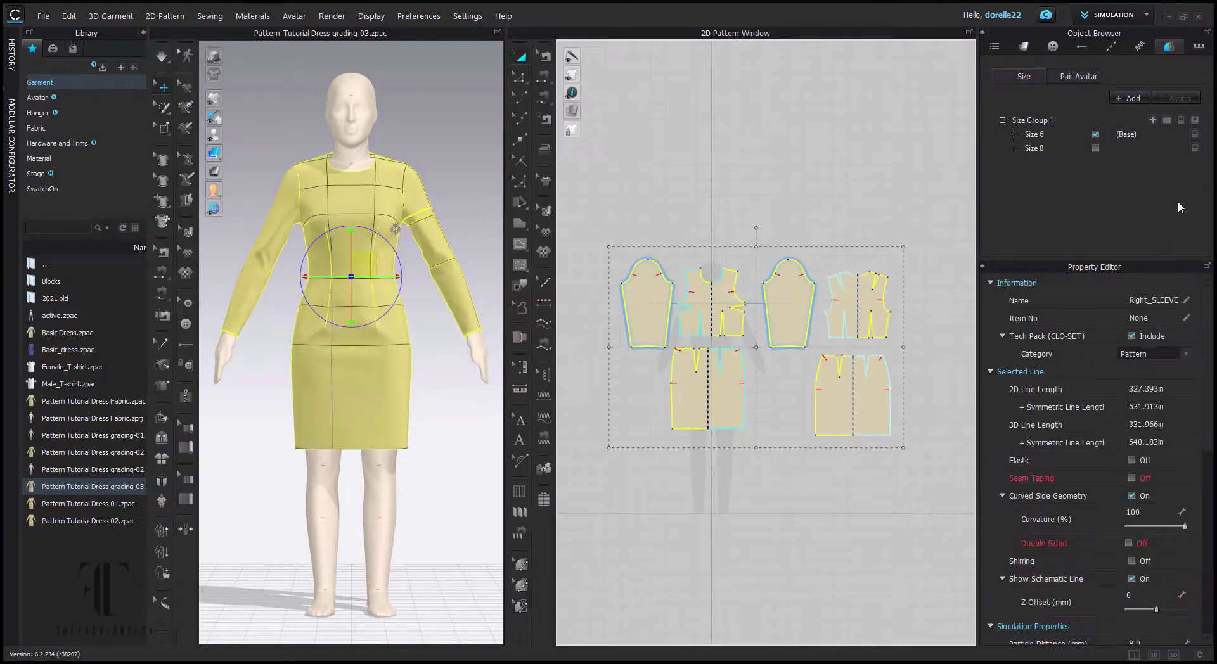
pyautogui.click(1195, 120)
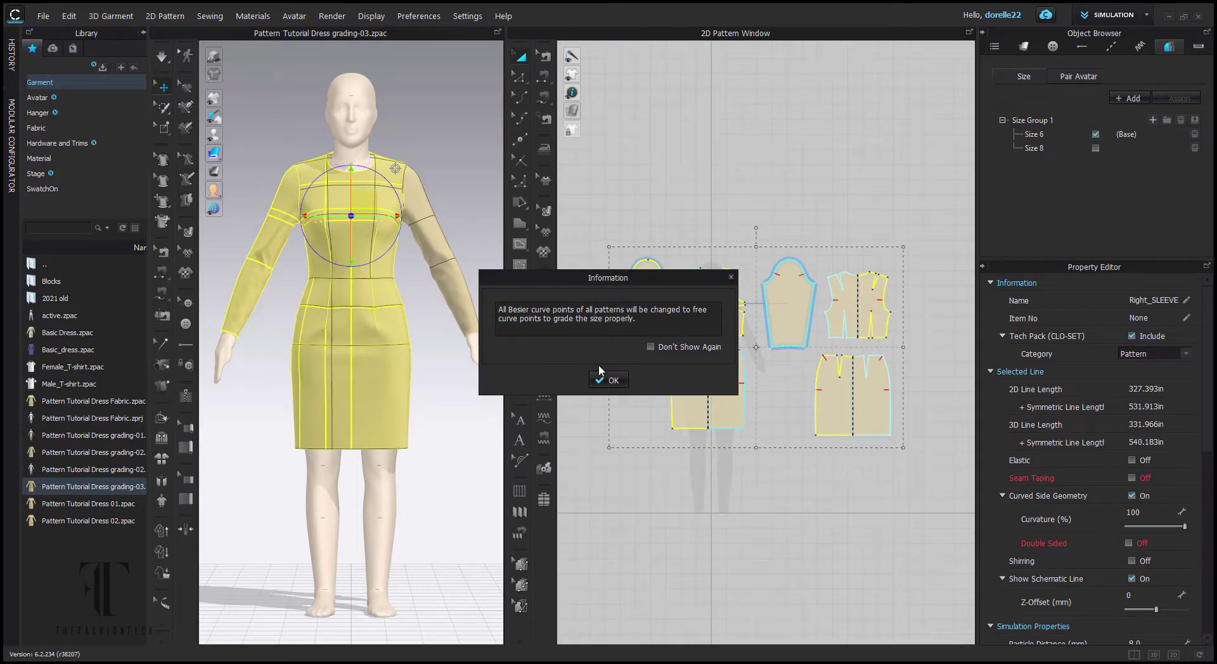
pyautogui.click(618, 381)
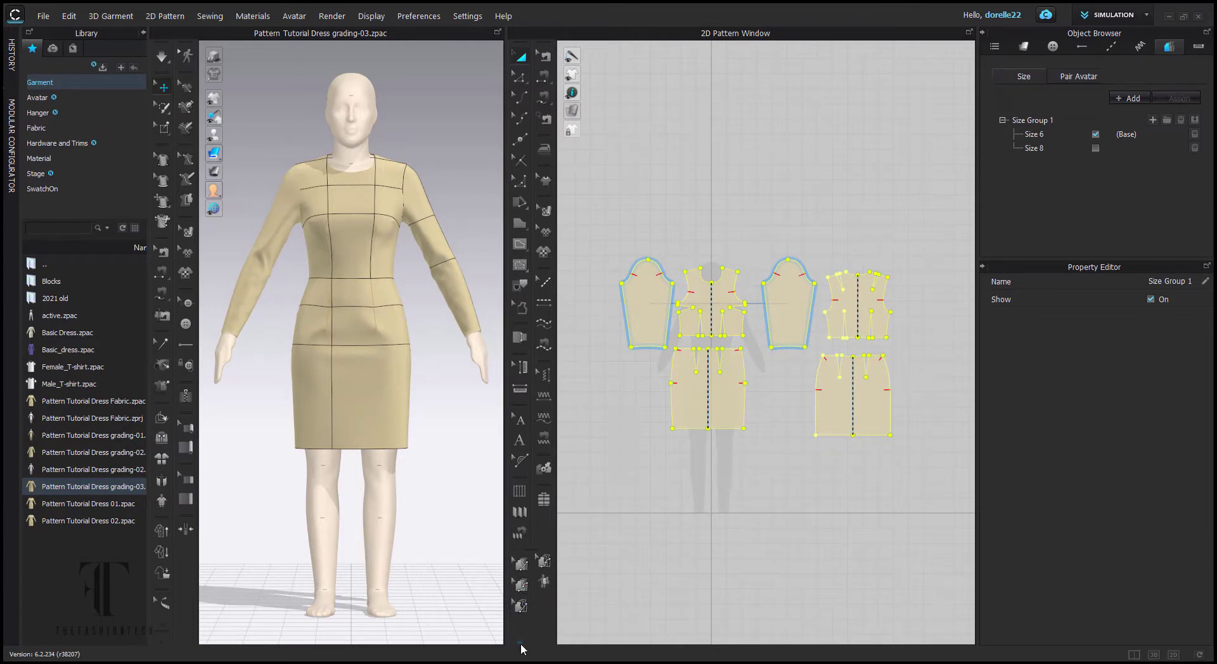
pyautogui.click(651, 579)
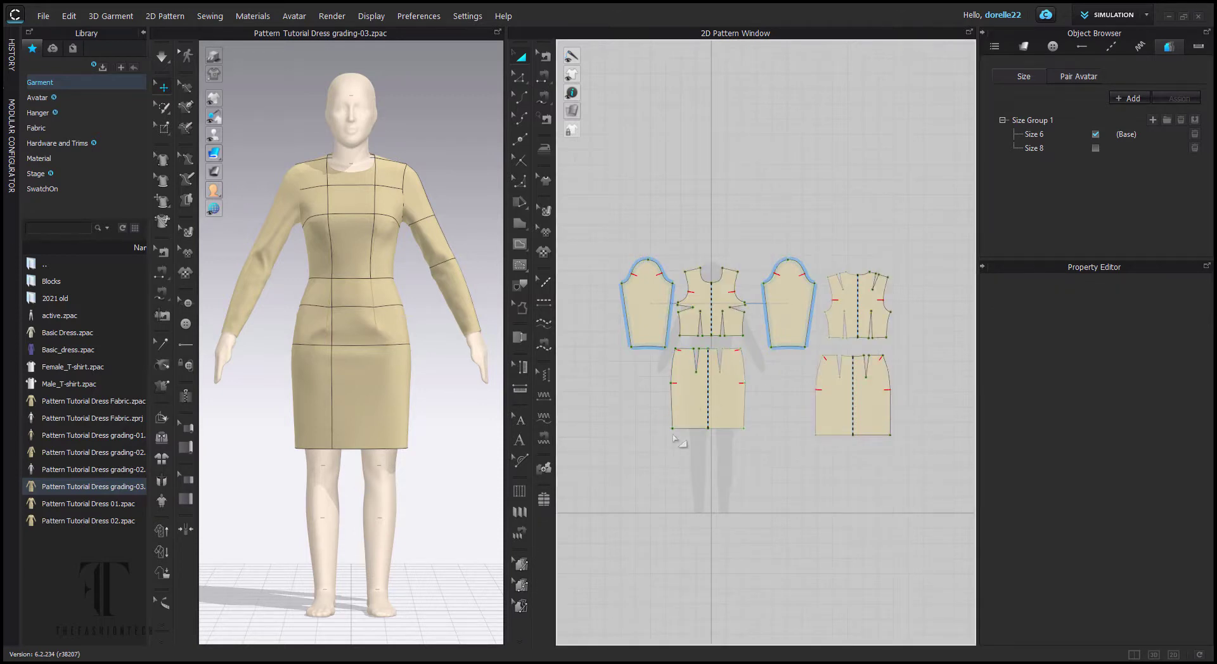
# With the Edit Pattern tool and Size 6 active, inspect the hem corner point of the front skirt.
pyautogui.click(512, 77)
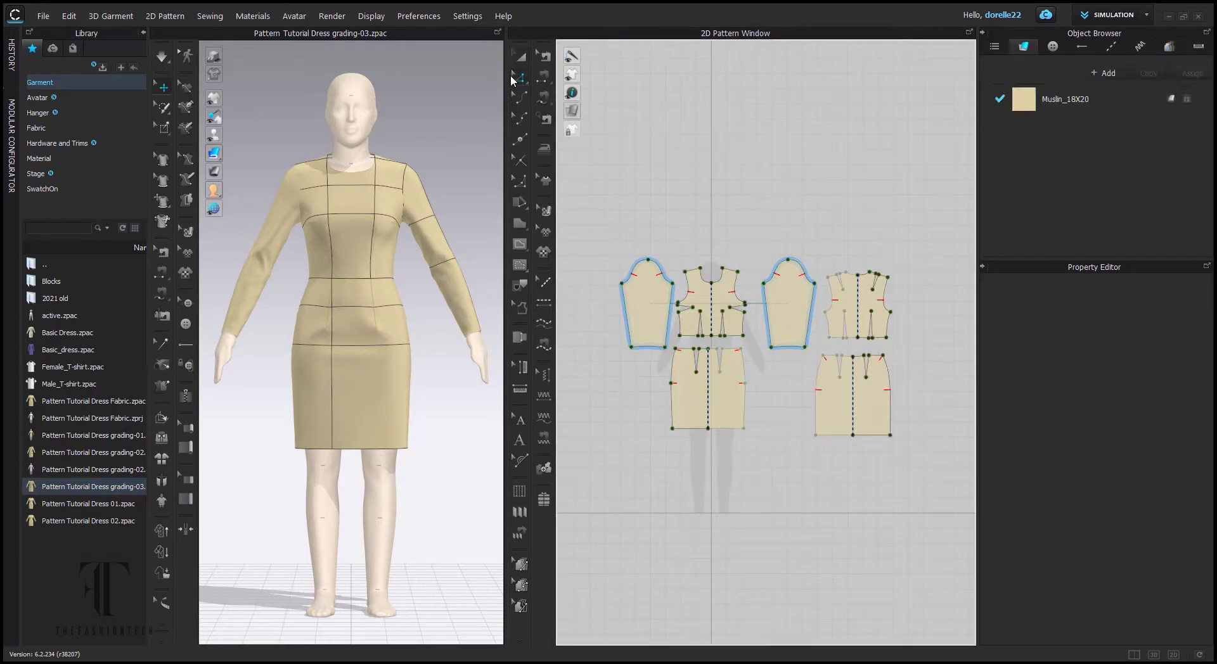
pyautogui.click(1169, 45)
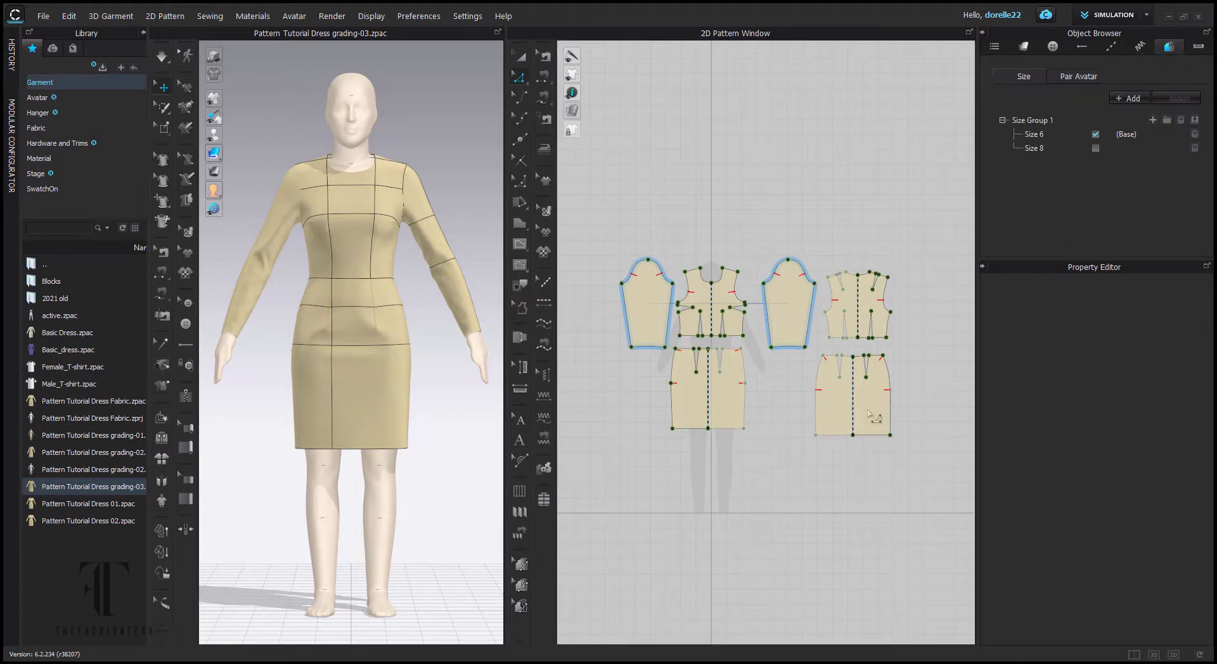
pyautogui.click(1033, 141)
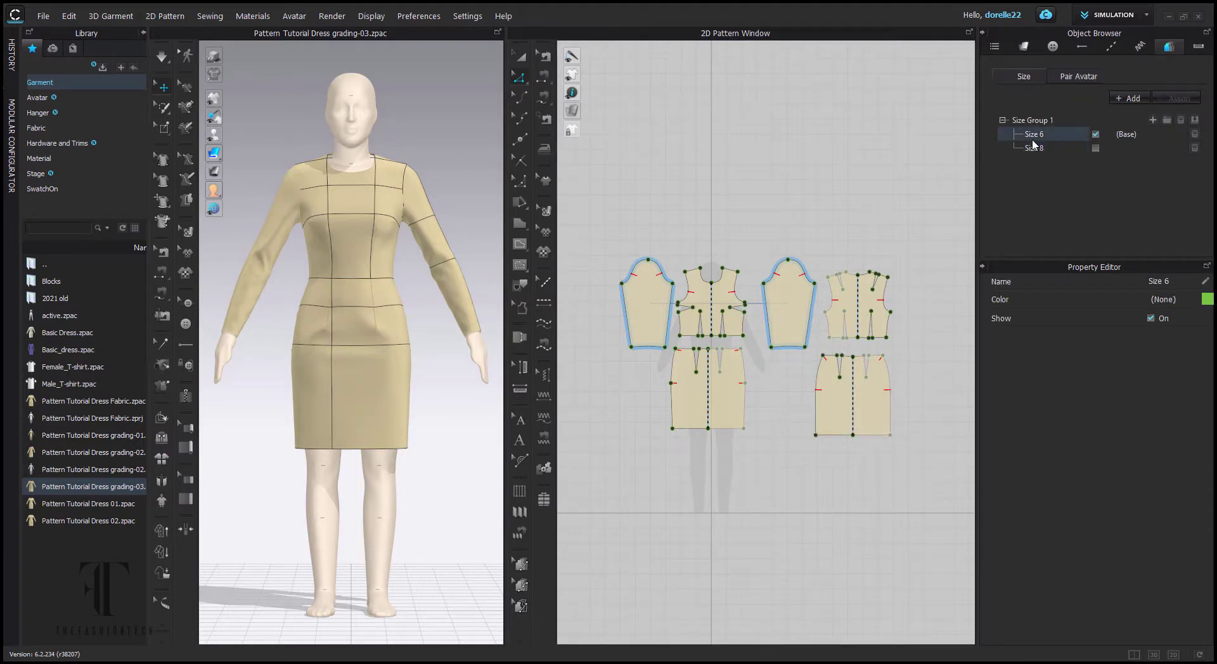
pyautogui.scroll(4, 682, 421)
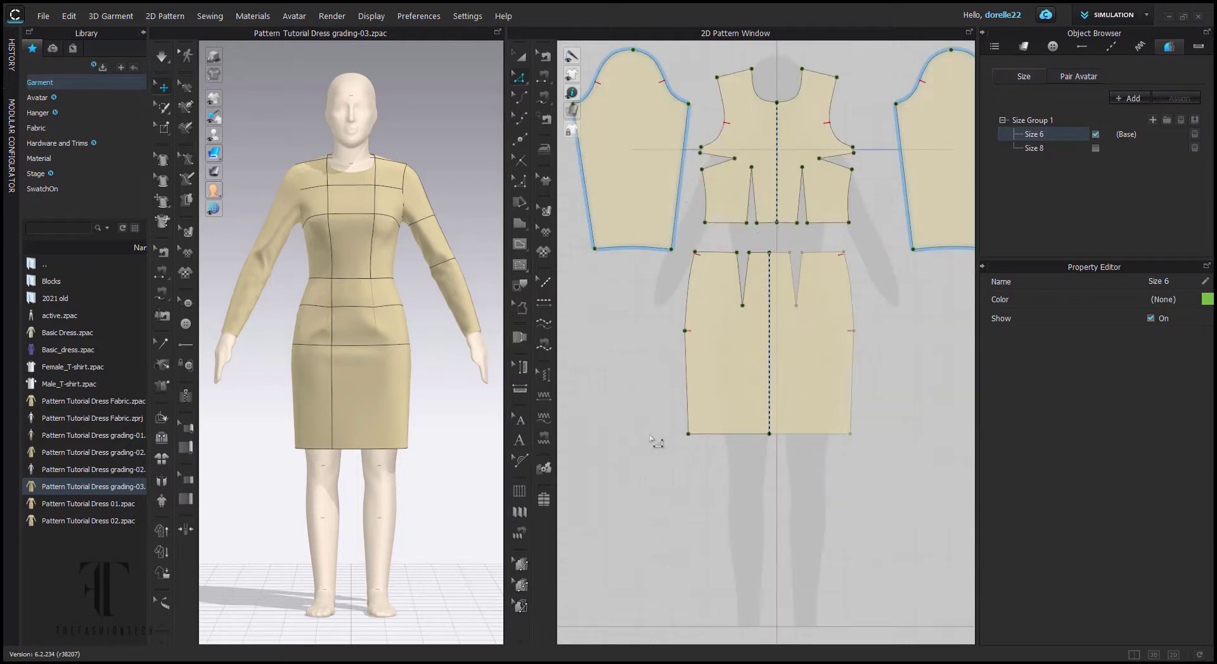
pyautogui.click(705, 436)
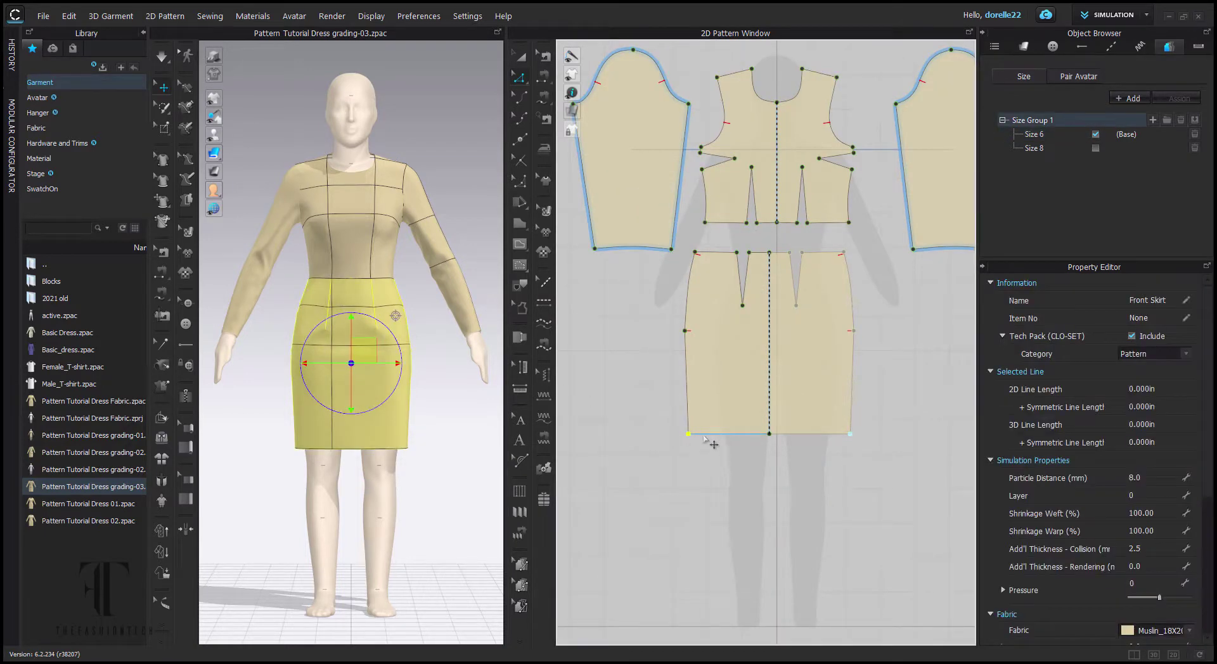
# Select Size 6 and update the Pair Avatar size combinations.
pyautogui.click(1060, 135)
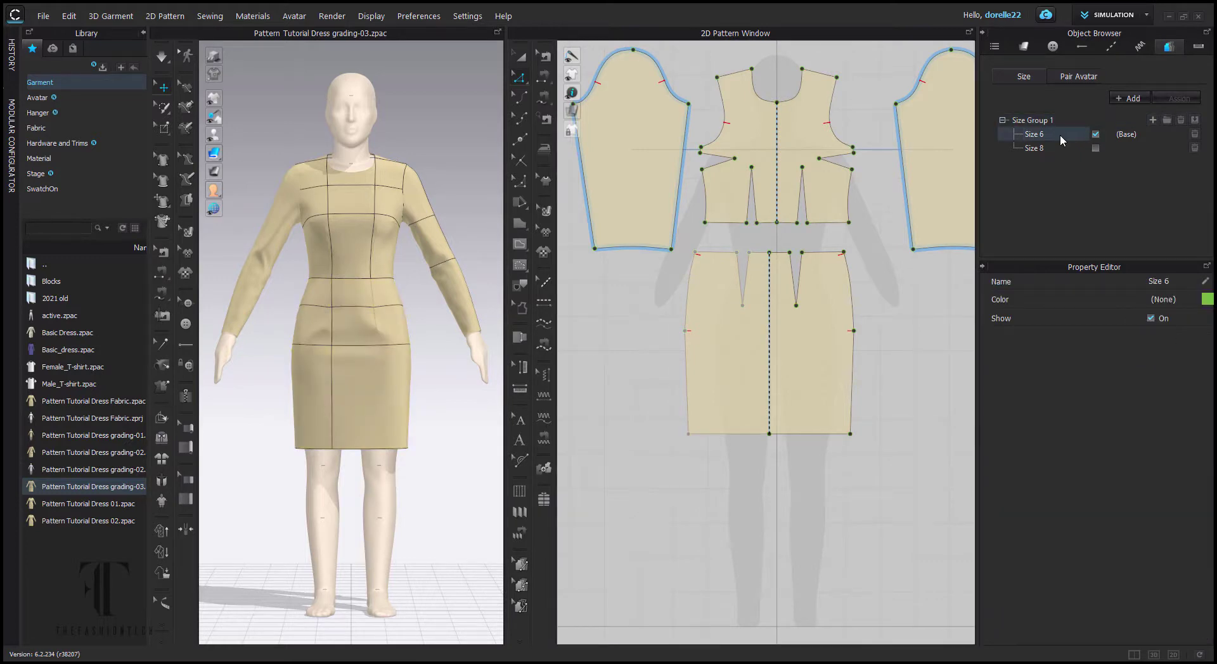
pyautogui.click(1074, 76)
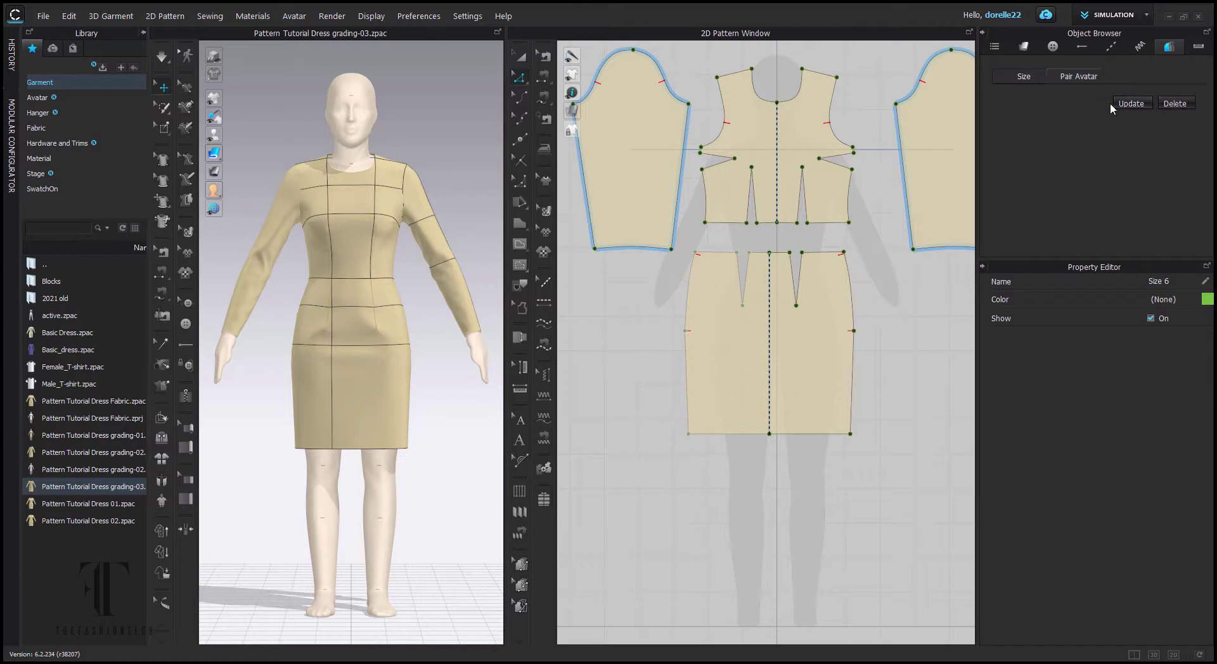
pyautogui.click(1133, 104)
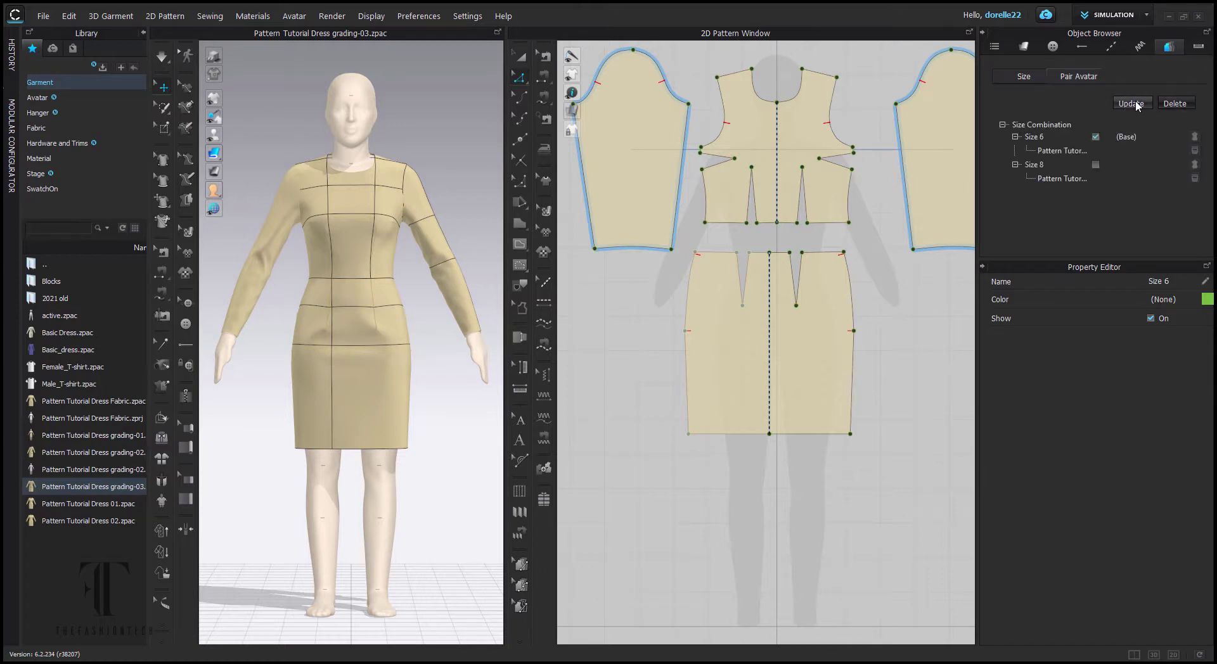
# Pair Size 6 with the avatar file ACS-WMS006C-0901_a_pose_with_bv_ap_20181029T094133Z.avac from the Alvanon_06C-0901_clo3d folder.
pyautogui.click(1195, 138)
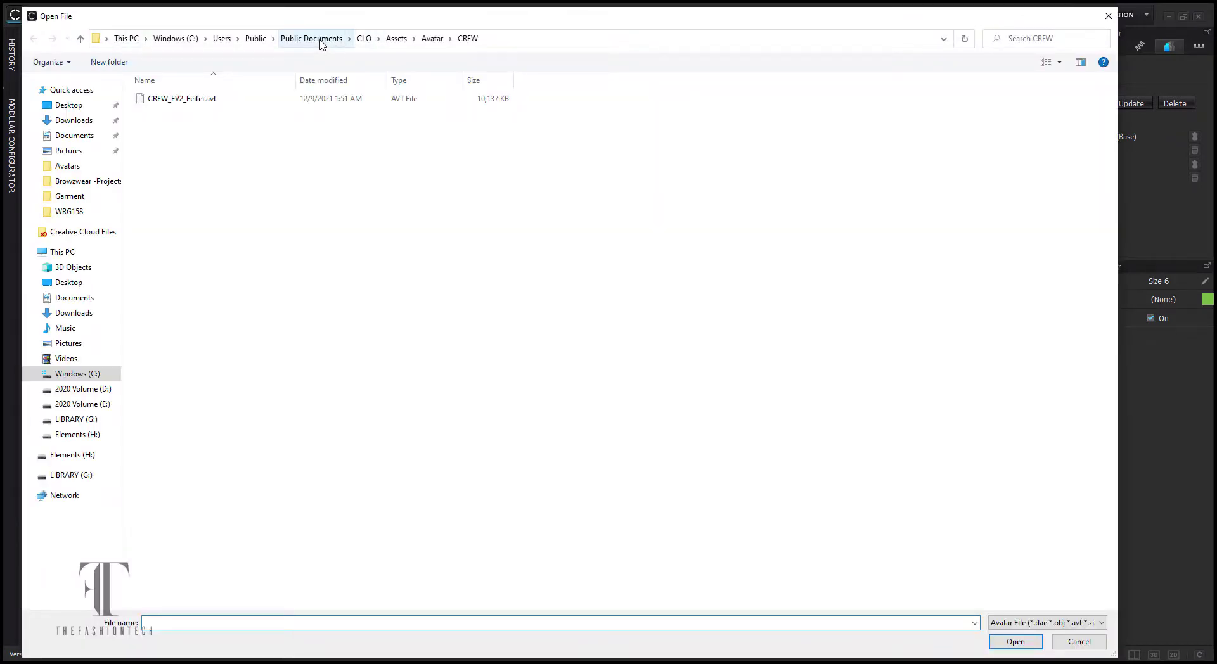
pyautogui.click(75, 170)
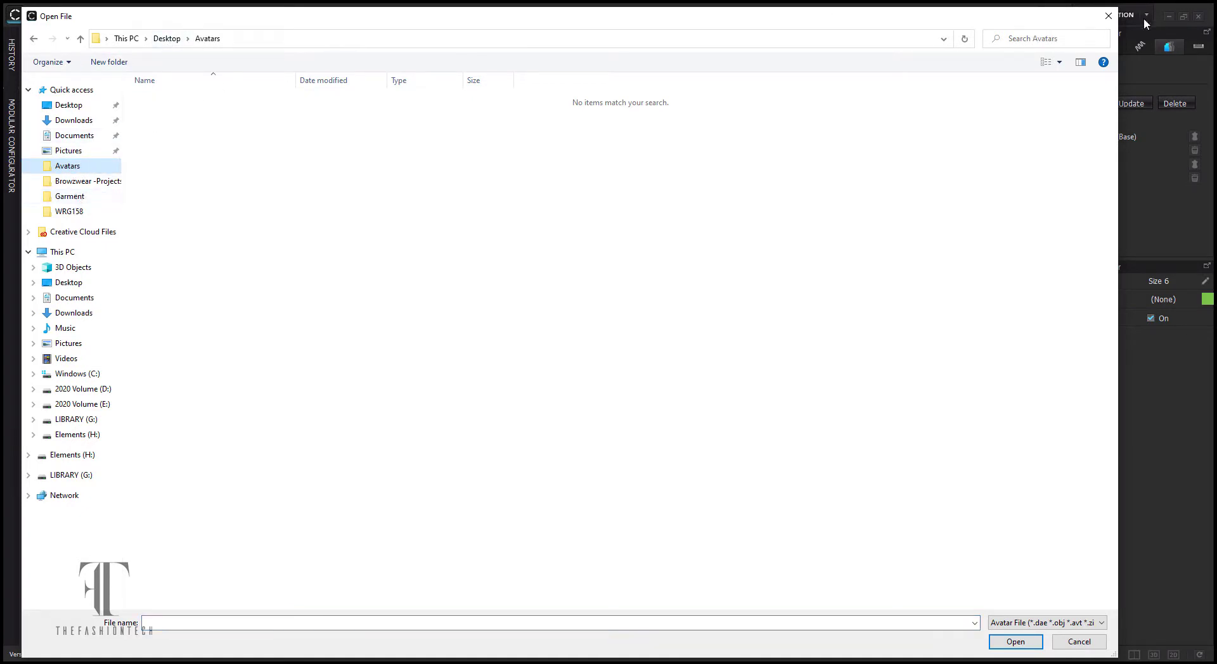
pyautogui.click(943, 39)
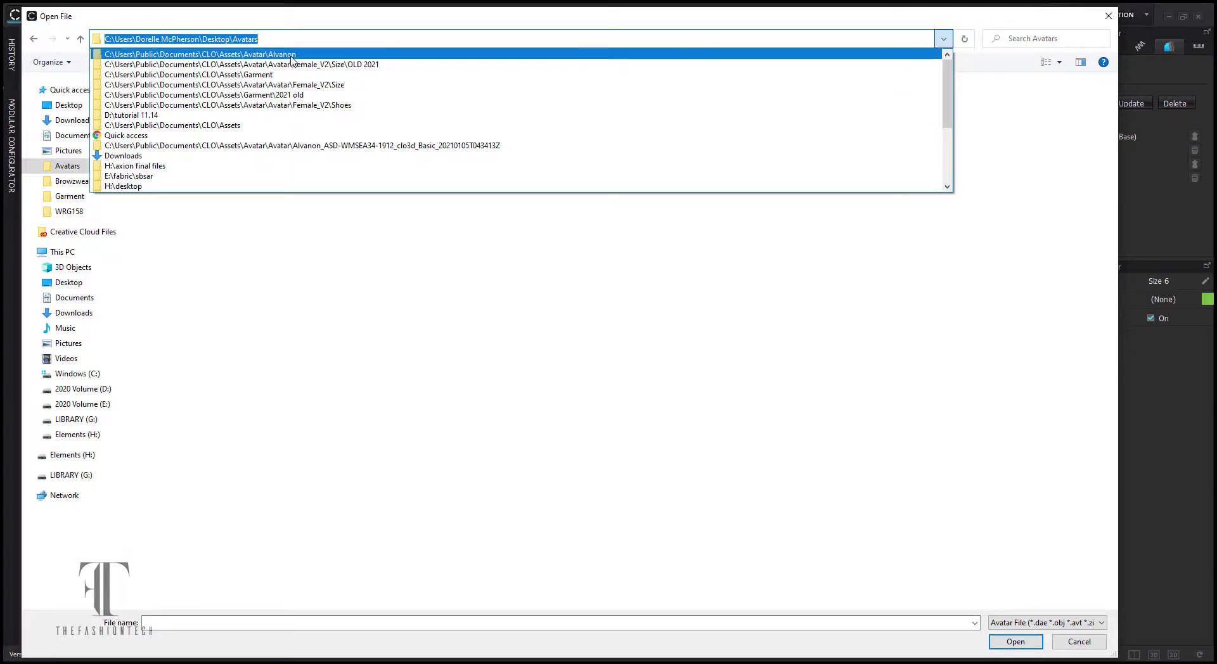
pyautogui.click(288, 55)
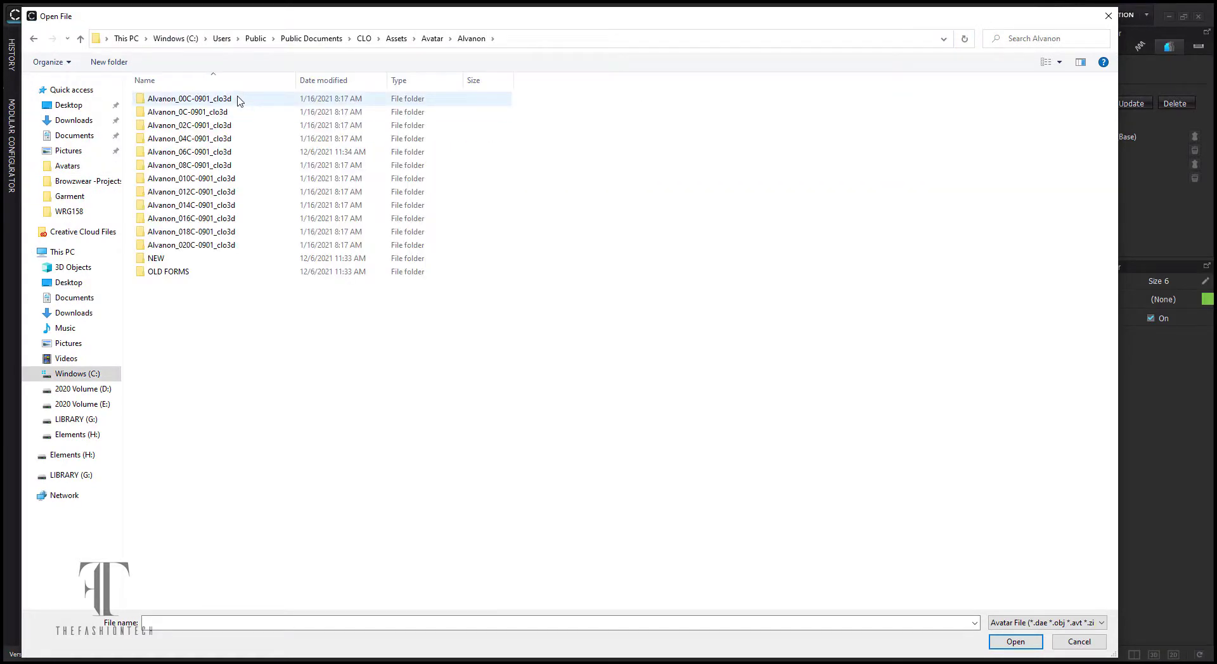
pyautogui.doubleClick(237, 153)
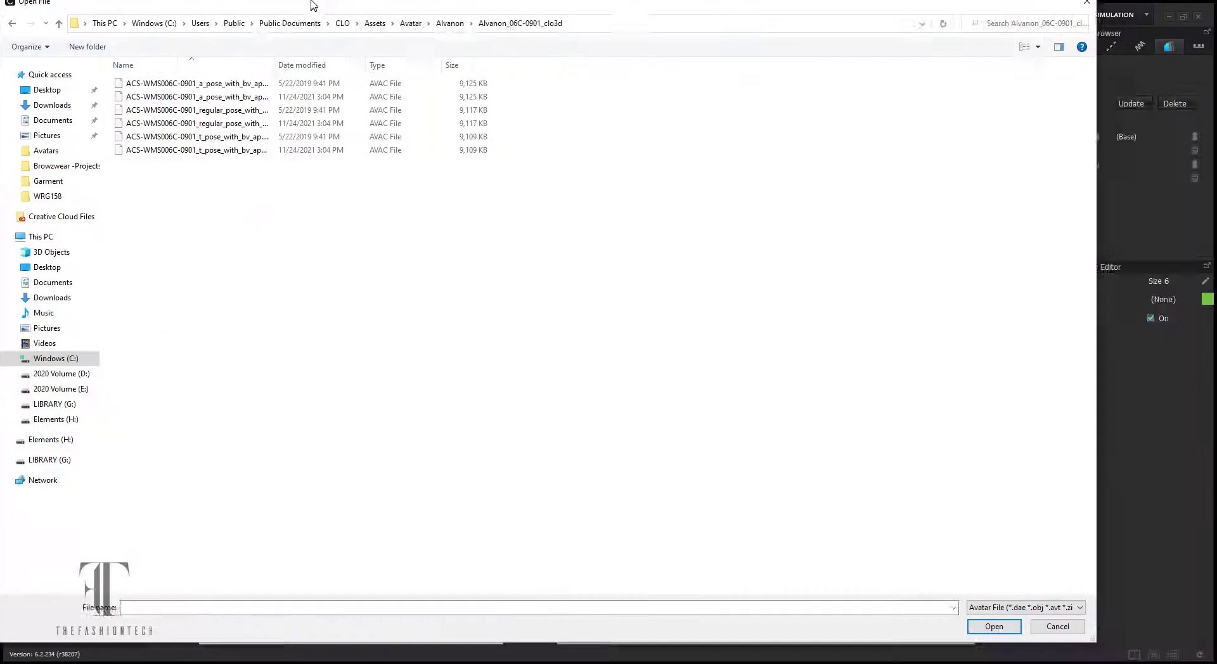
pyautogui.moveTo(336, 21); pyautogui.dragTo(427, 21)
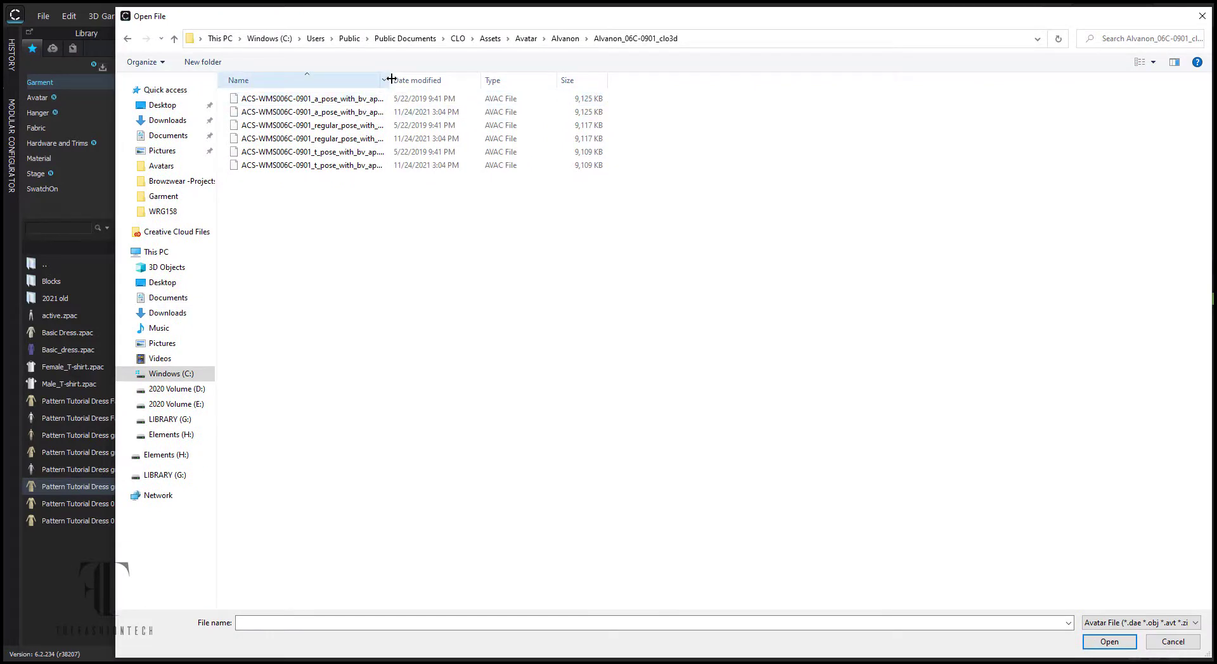
pyautogui.moveTo(392, 79); pyautogui.dragTo(516, 83)
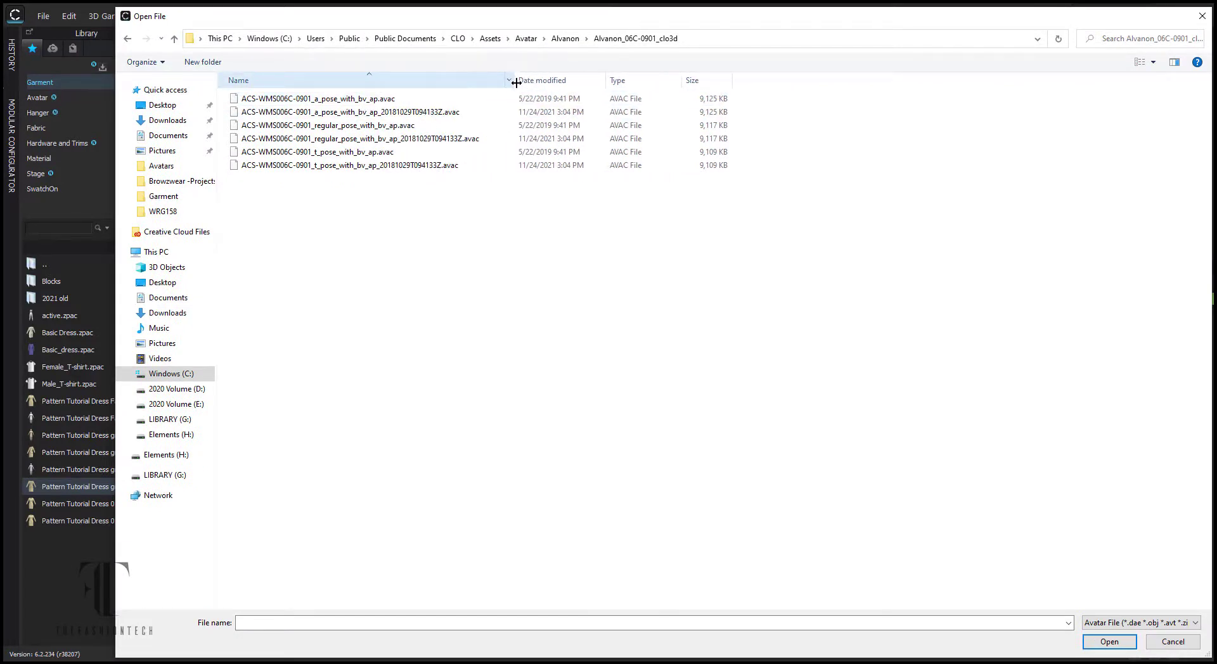
pyautogui.click(447, 113)
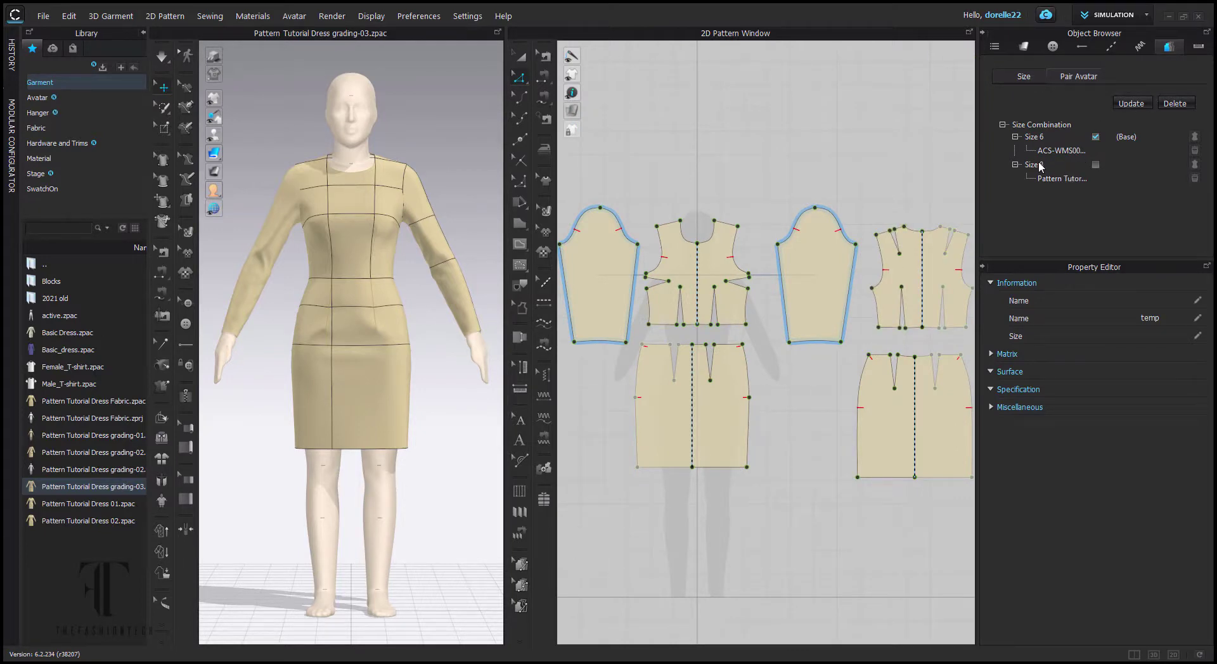
# Pair Size 8 with the avatar file ACS-WMS008C-0901_a_pose_with_bv_ap.avac from the Alvanon_08C-0901_clo3d folder.
pyautogui.click(1195, 165)
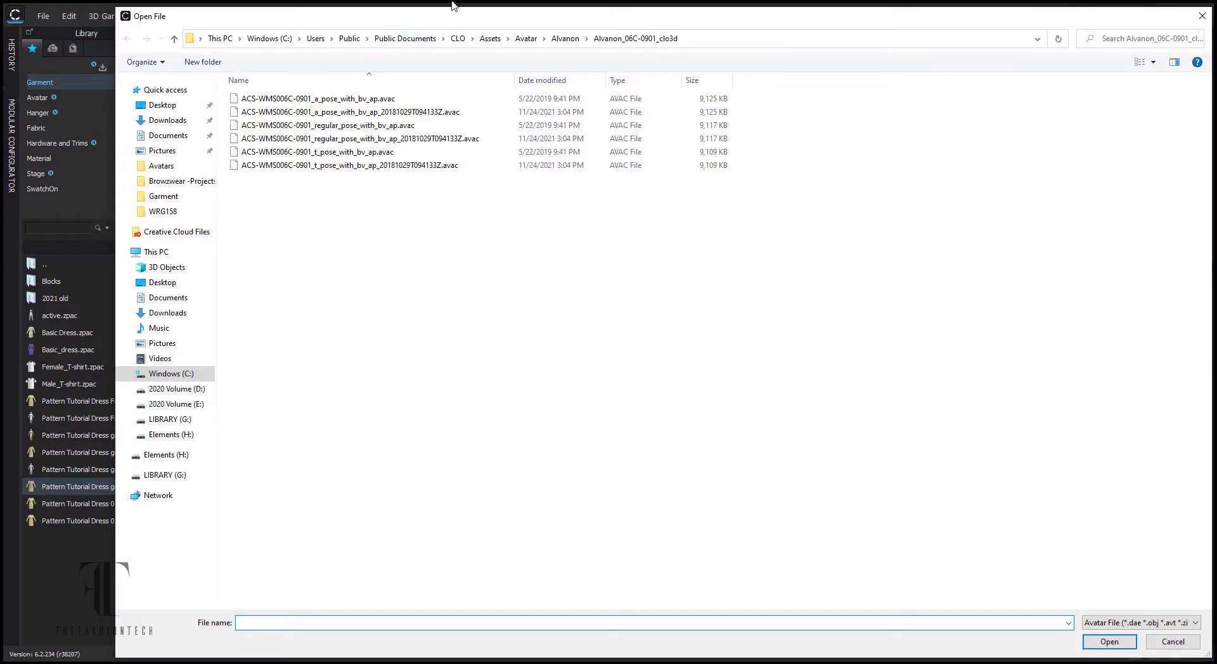
pyautogui.click(570, 40)
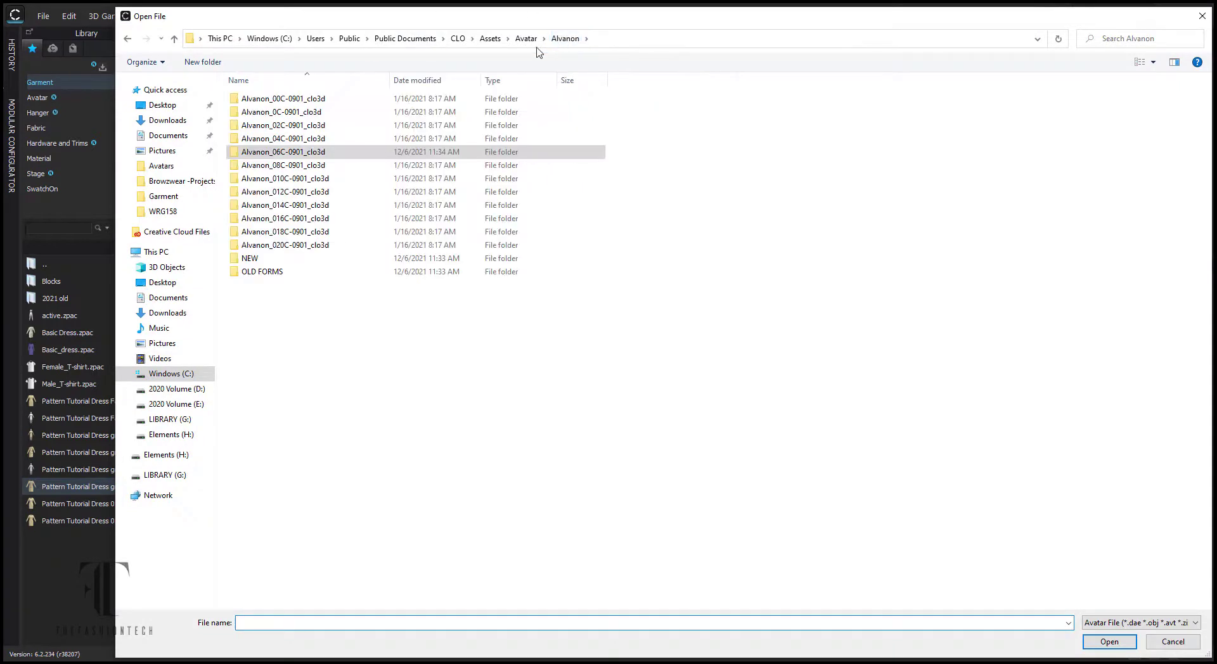
pyautogui.doubleClick(293, 166)
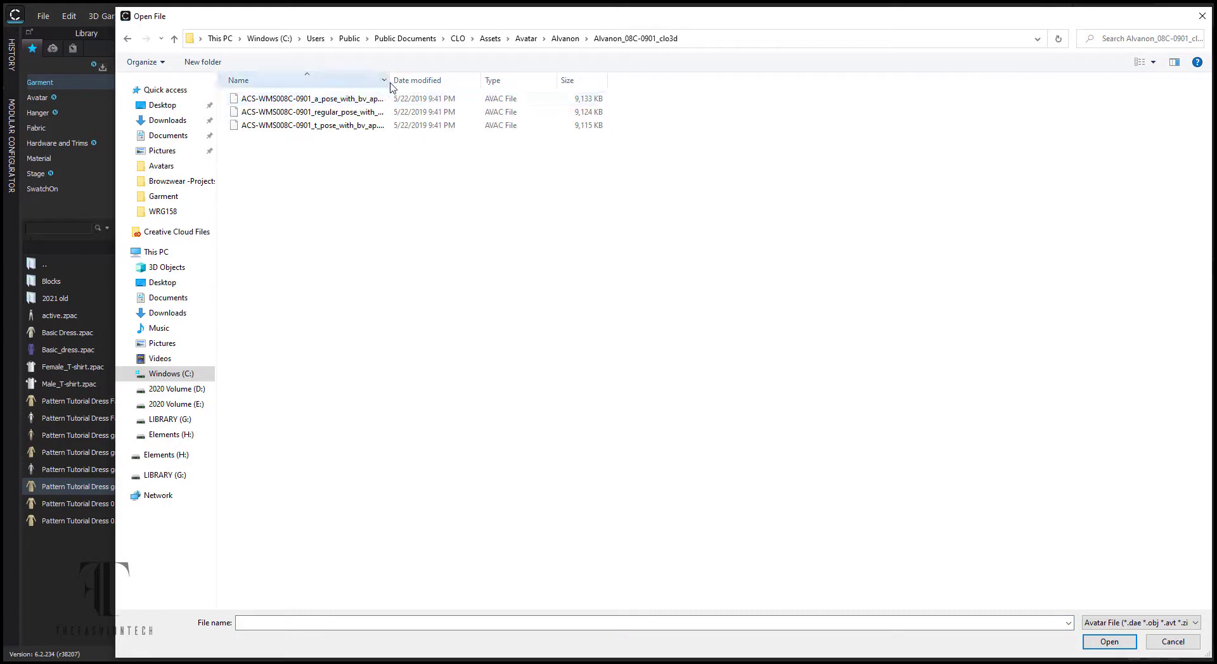
pyautogui.moveTo(389, 80); pyautogui.dragTo(488, 80)
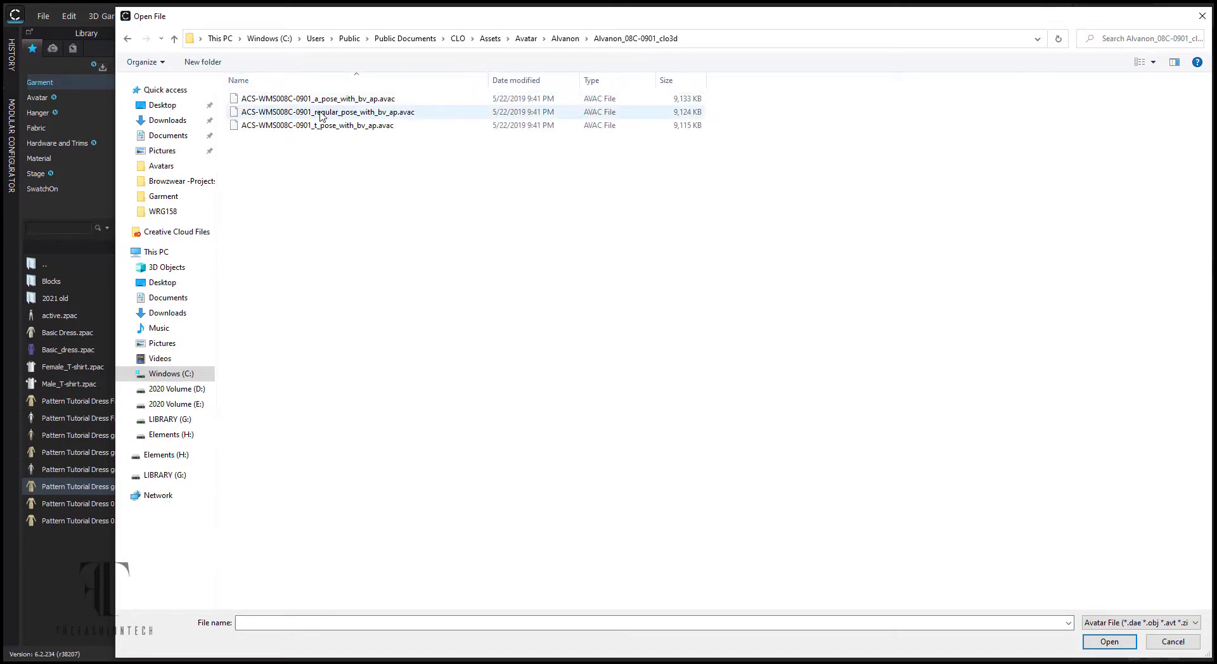
pyautogui.doubleClick(323, 101)
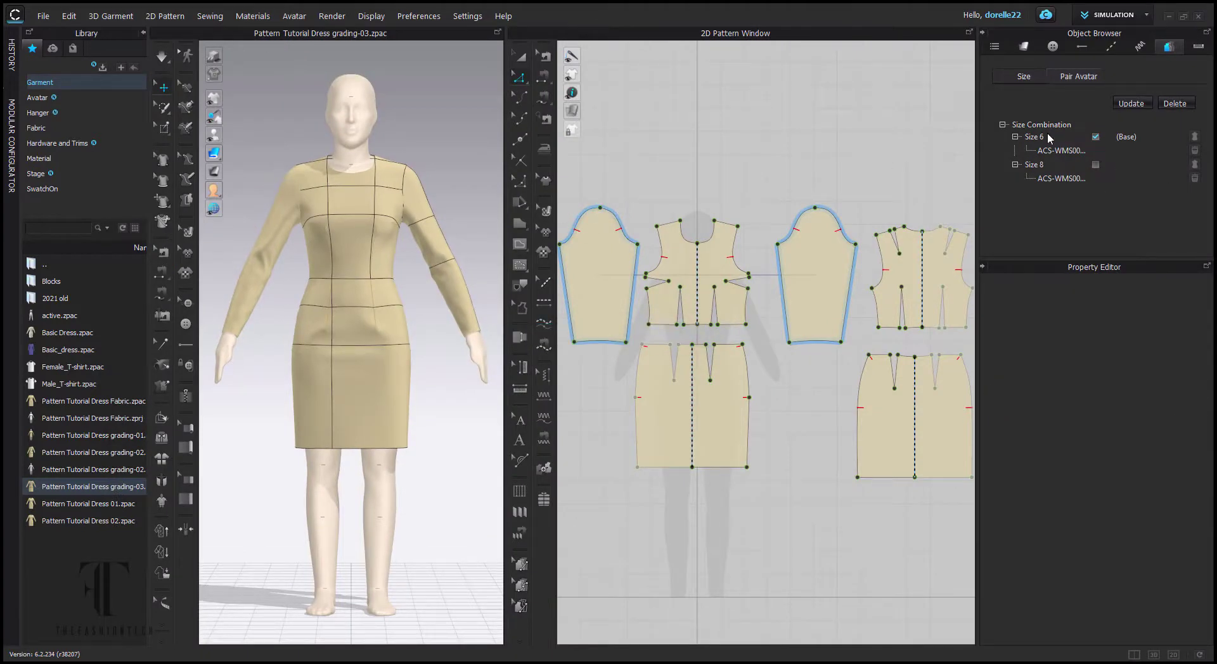
# Select Size 6 and use the Edit Grading tool to inspect the grading values at the front skirt's hem corner point.
pyautogui.click(1019, 77)
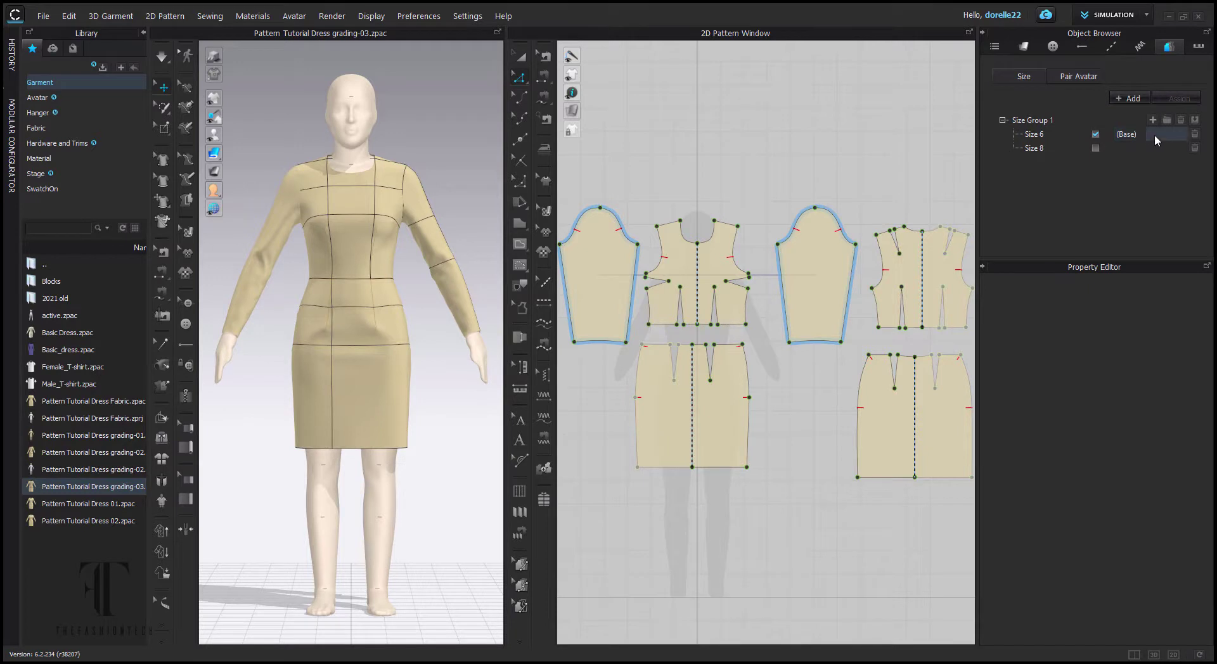
pyautogui.click(1044, 138)
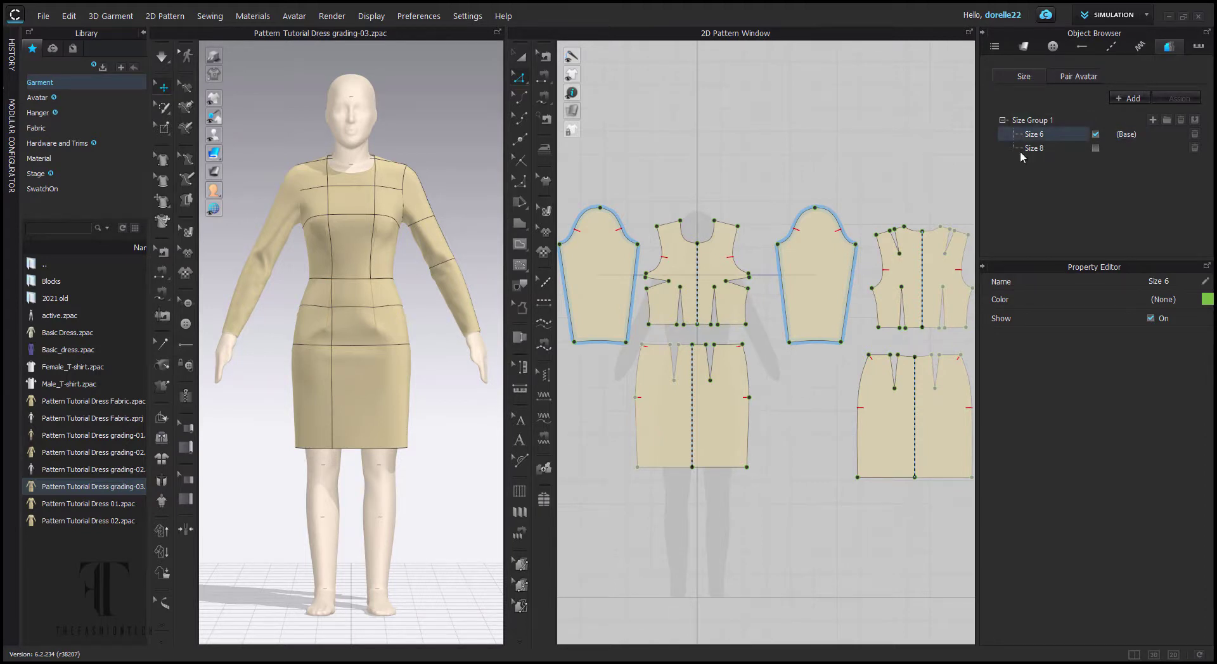
pyautogui.moveTo(755, 514); pyautogui.dragTo(875, 454, button='middle')
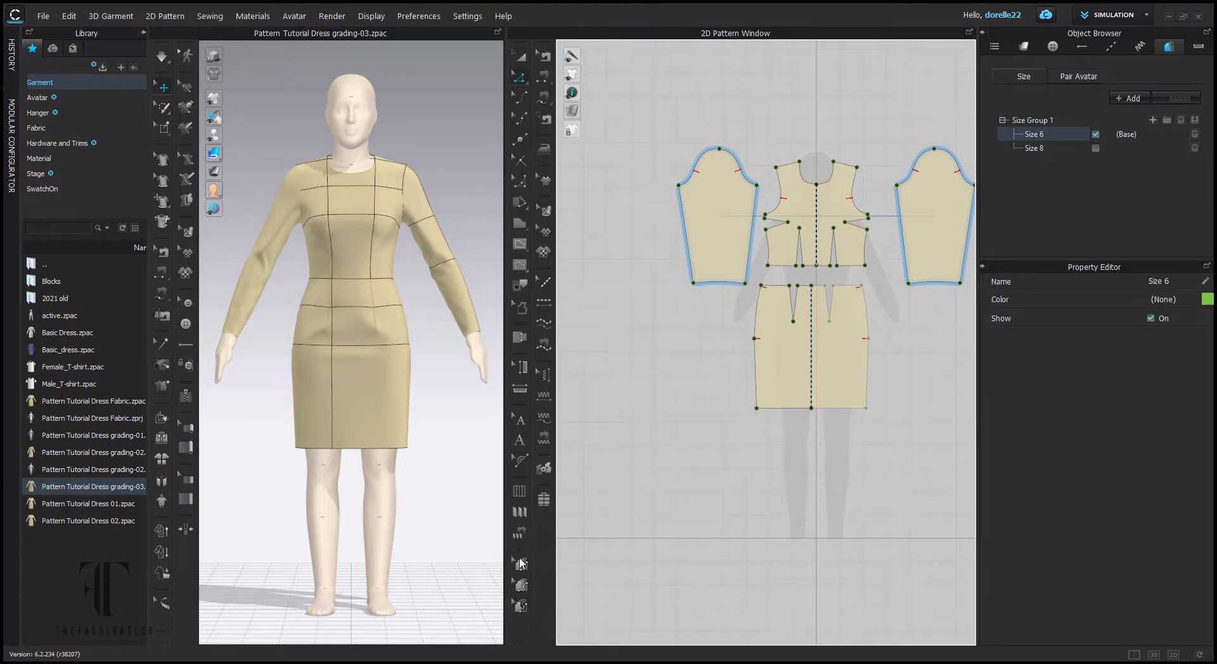
pyautogui.click(521, 563)
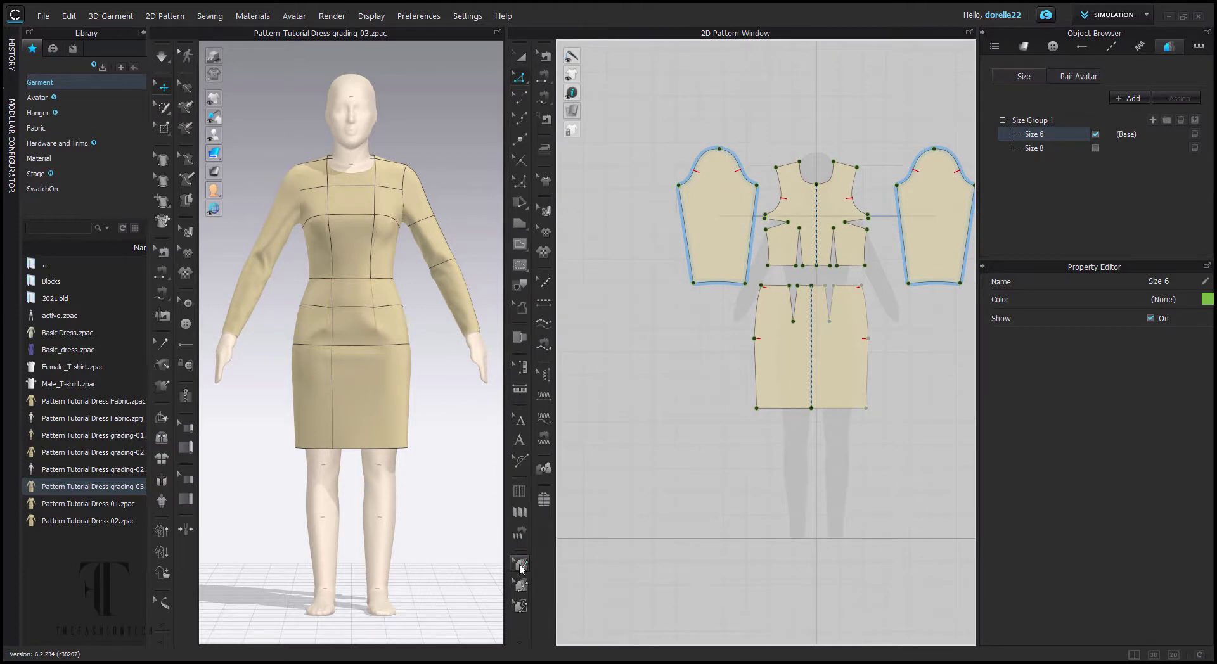
pyautogui.click(757, 409)
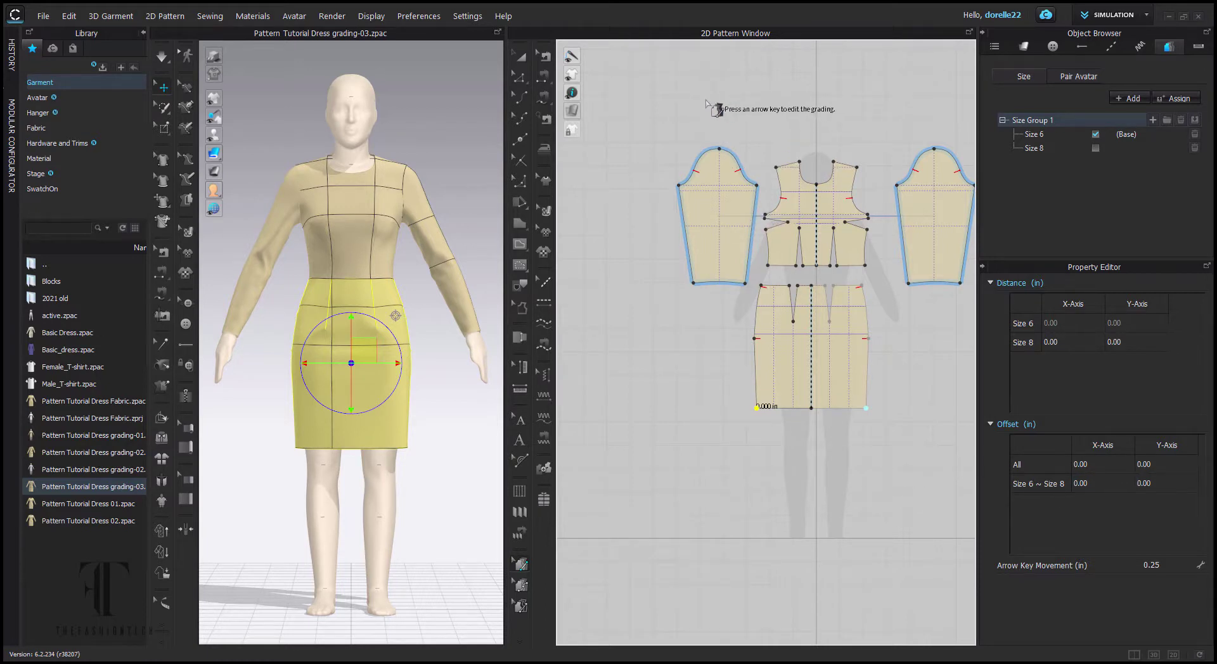
pyautogui.click(519, 63)
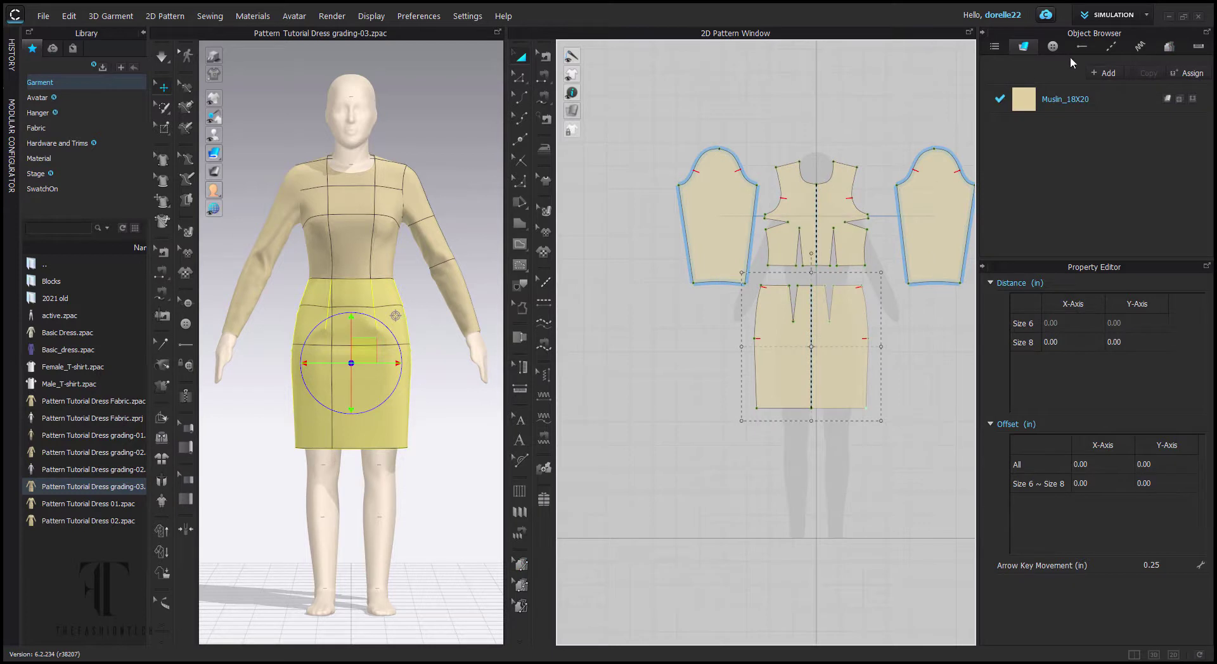
pyautogui.click(1169, 46)
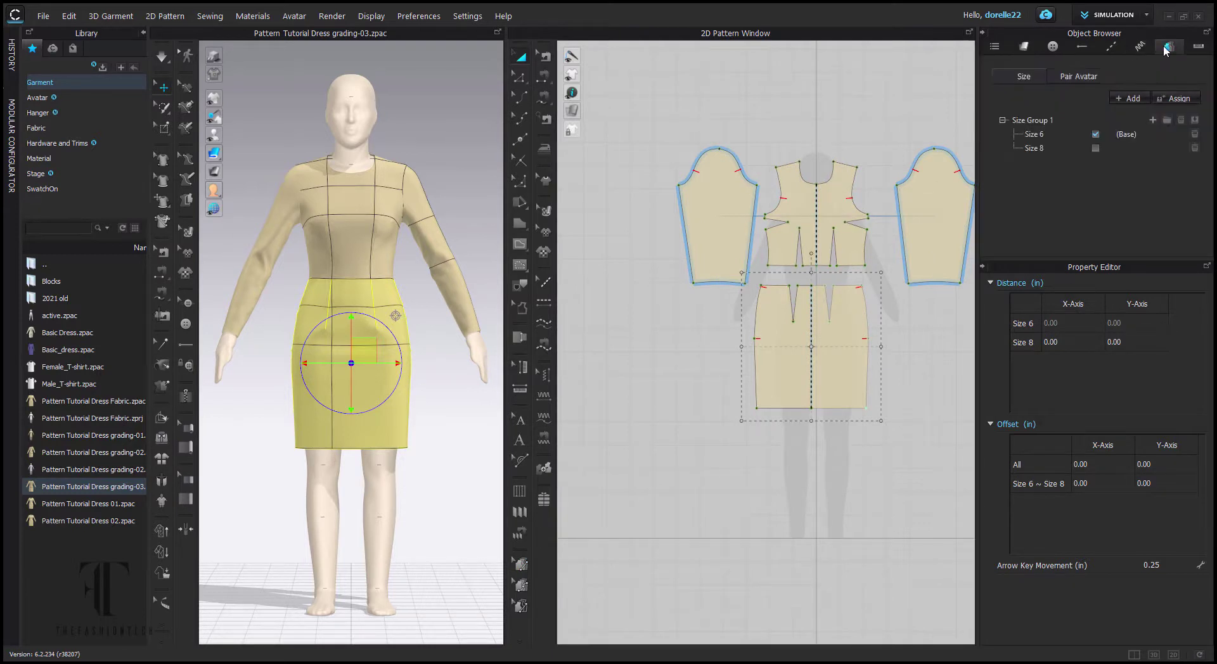
pyautogui.click(1126, 100)
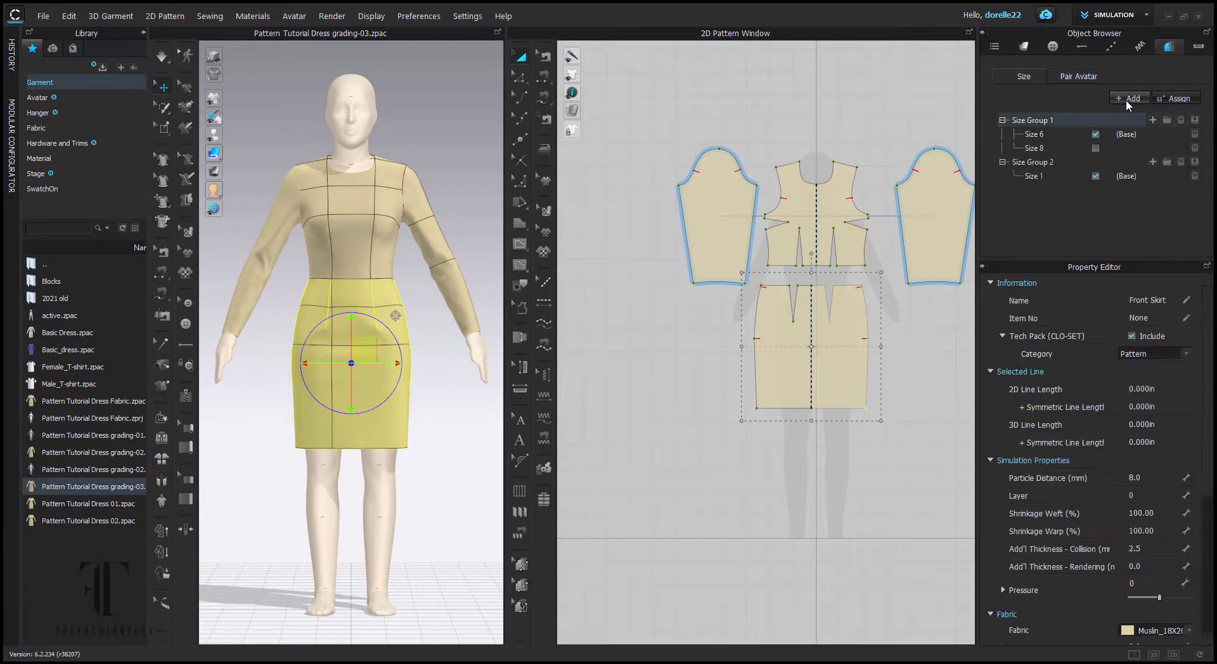
pyautogui.click(1058, 160)
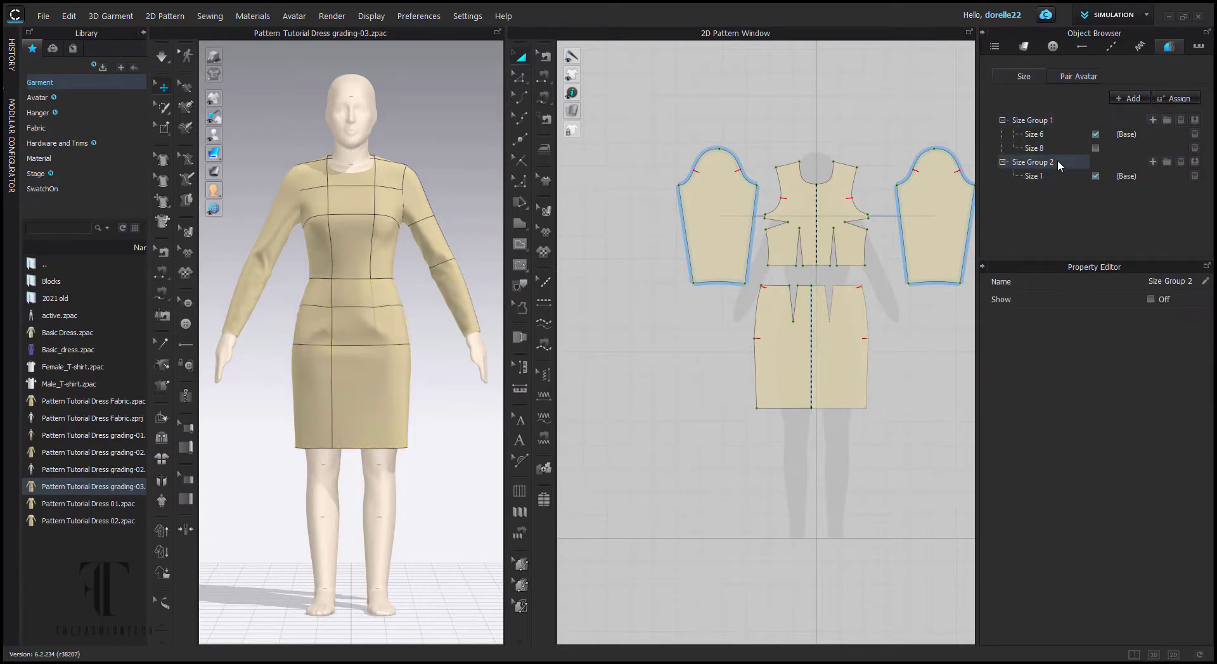
pyautogui.rightClick(1057, 159)
pyautogui.click(1068, 168)
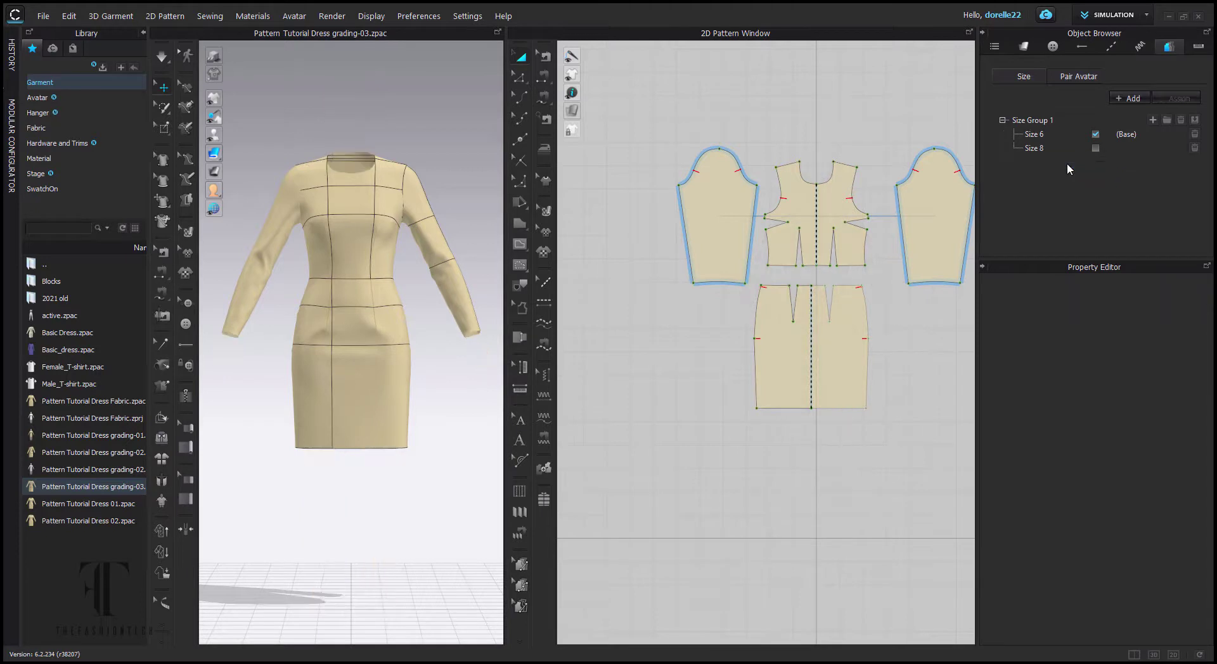
# Add another size to Size Group 1 and name it Size 10.
pyautogui.click(1052, 125)
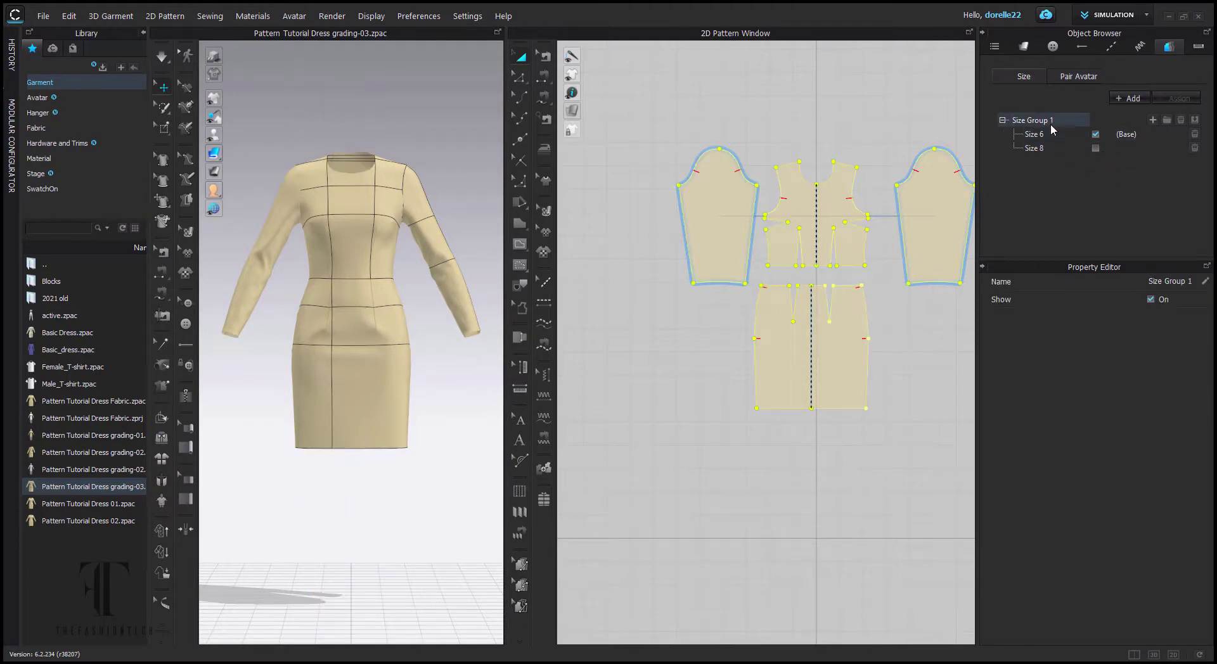
pyautogui.click(1153, 121)
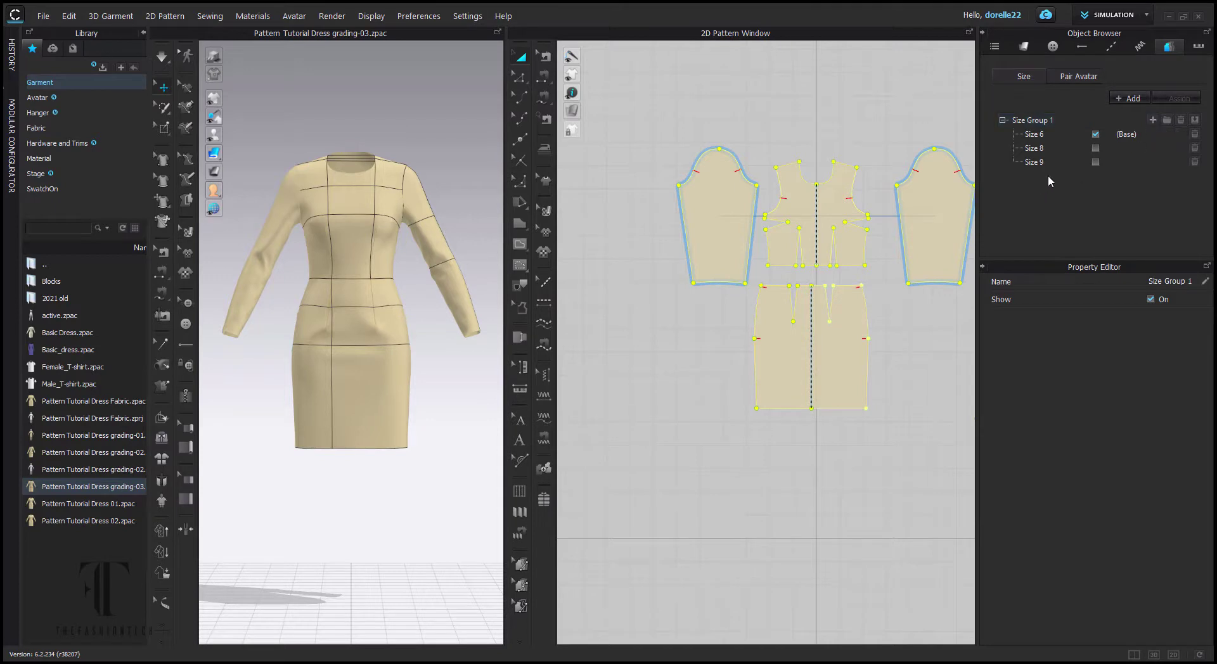
pyautogui.click(1036, 163)
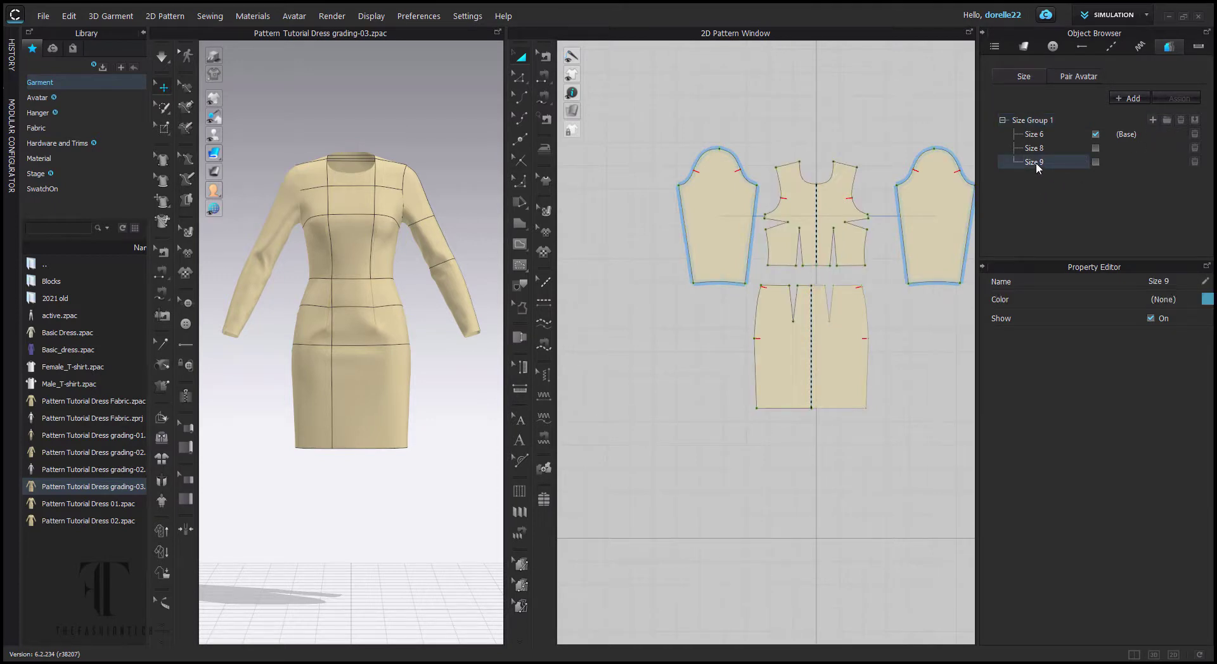
pyautogui.doubleClick(1040, 163)
pyautogui.write('Size 10')
pyautogui.click(1039, 224)
pyautogui.click(1040, 220)
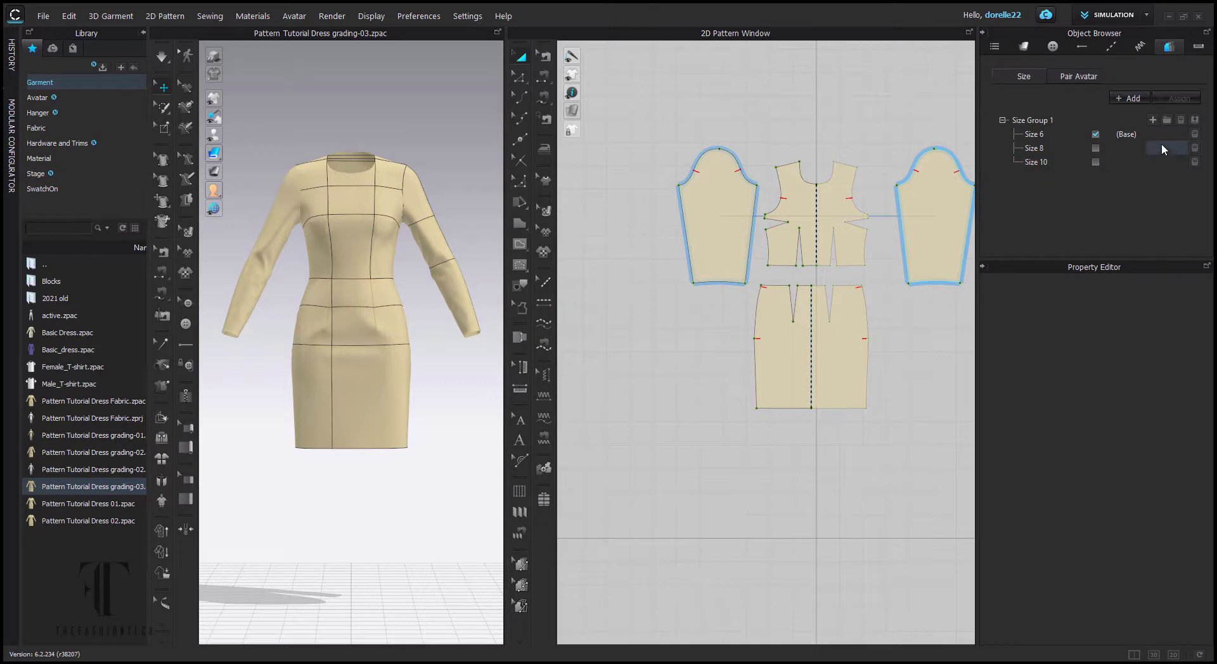
pyautogui.click(1136, 97)
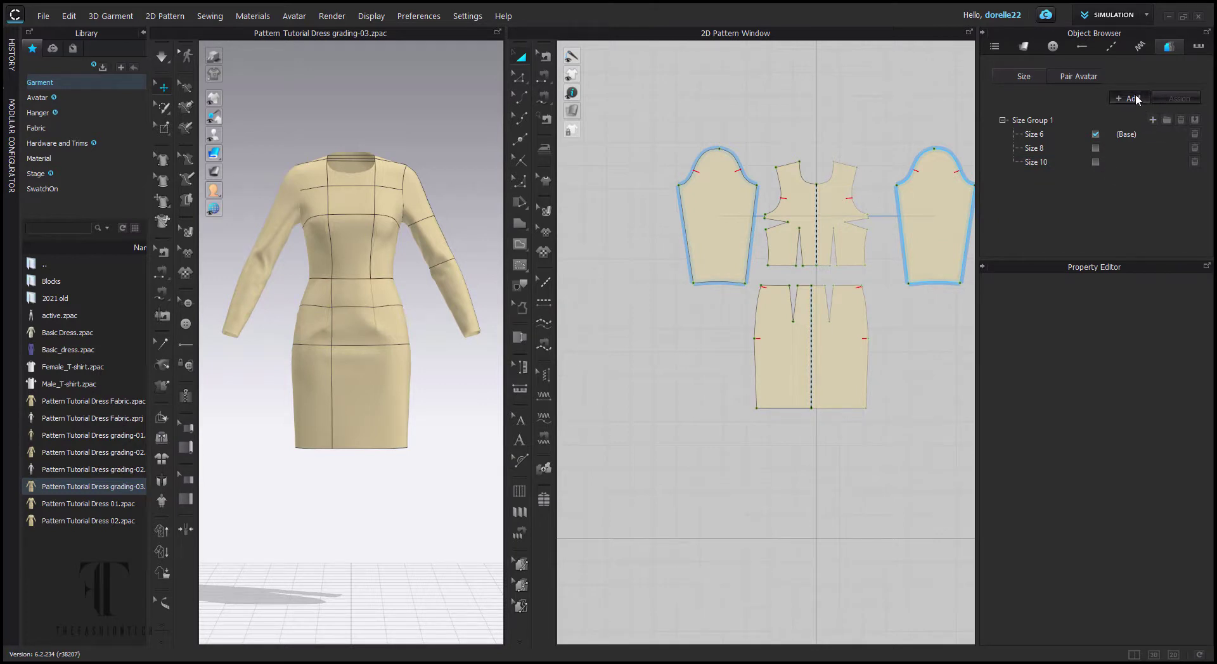
pyautogui.click(1037, 178)
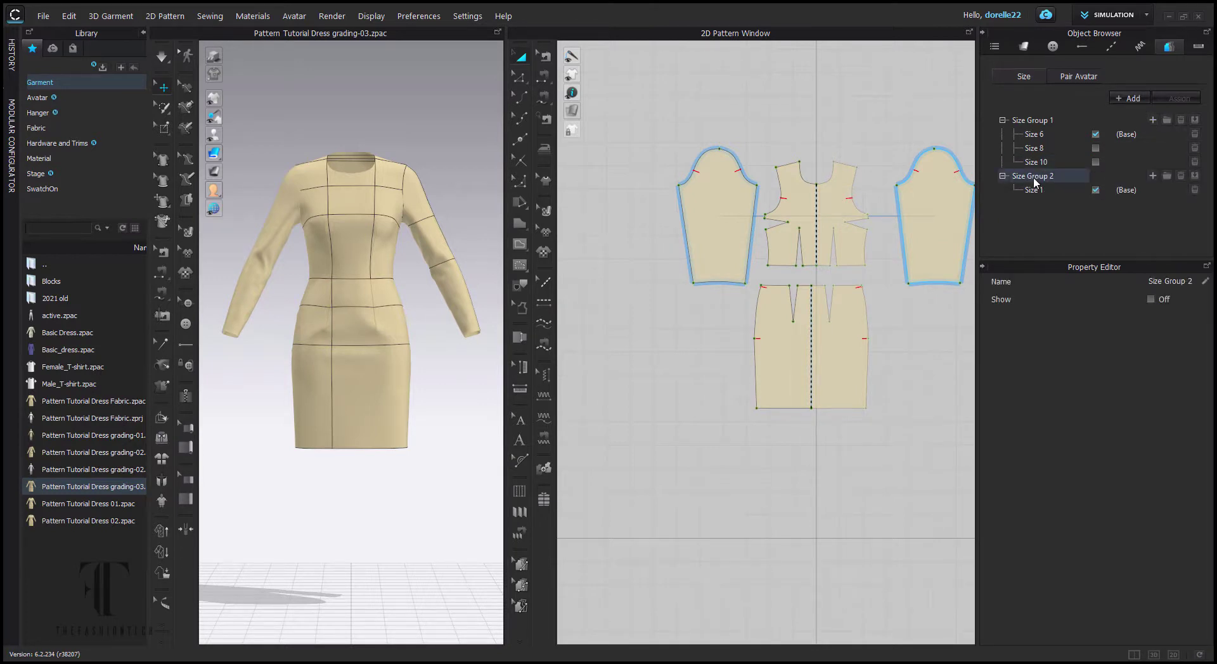
pyautogui.rightClick(1034, 180)
pyautogui.click(1060, 189)
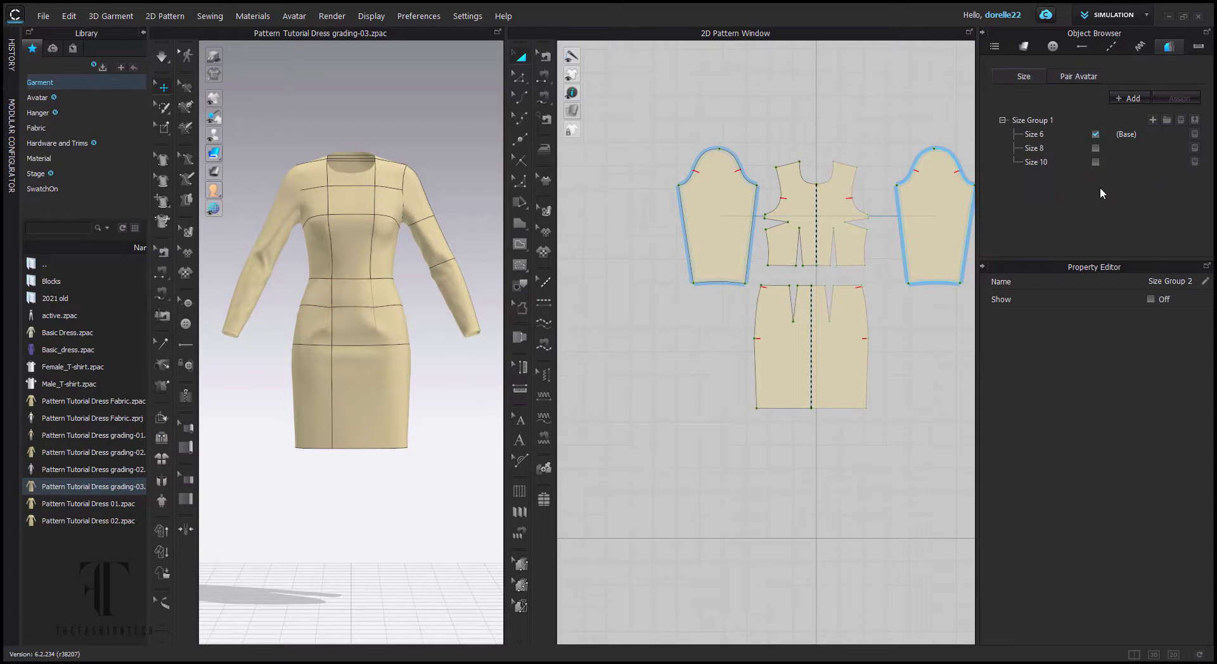
# Add a further size to Size Group 1 and name it Size 12.
pyautogui.click(1153, 120)
pyautogui.click(1041, 177)
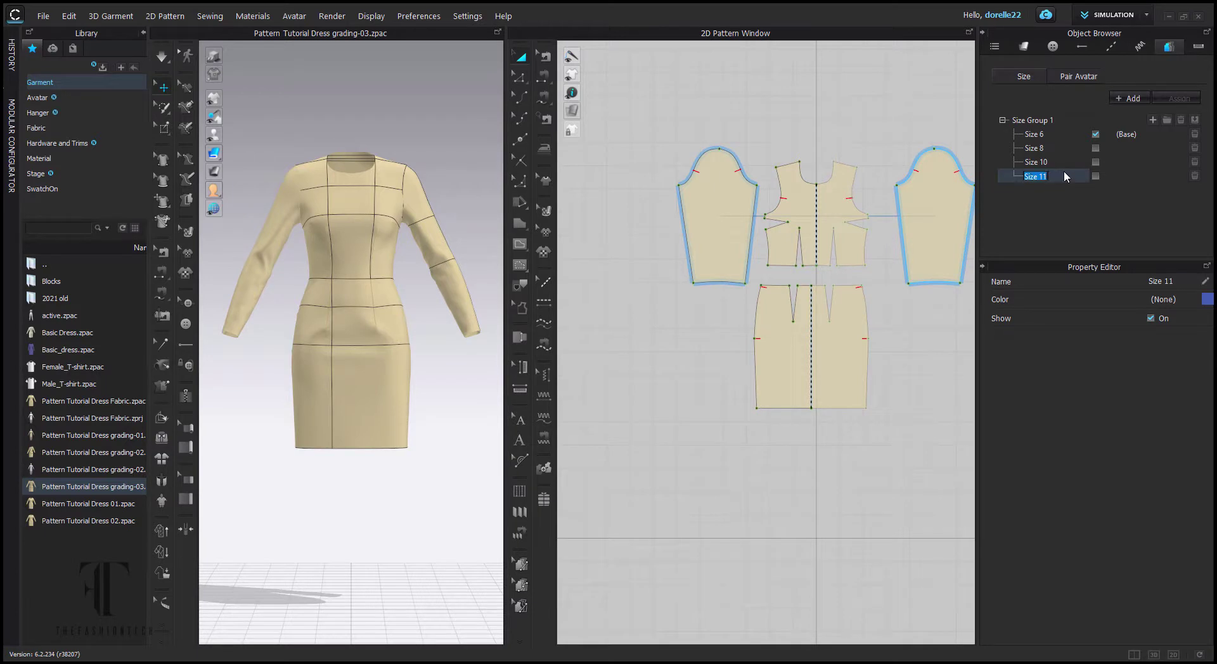
pyautogui.press('End')
pyautogui.press('BackSpace')
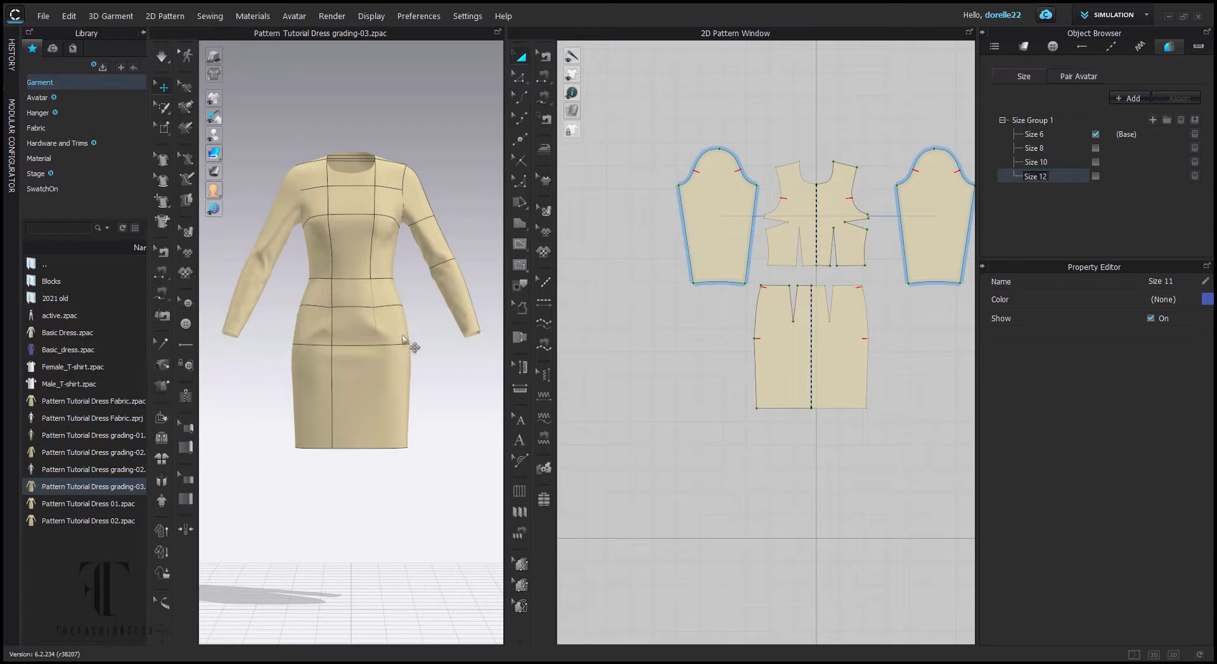
pyautogui.click(1043, 198)
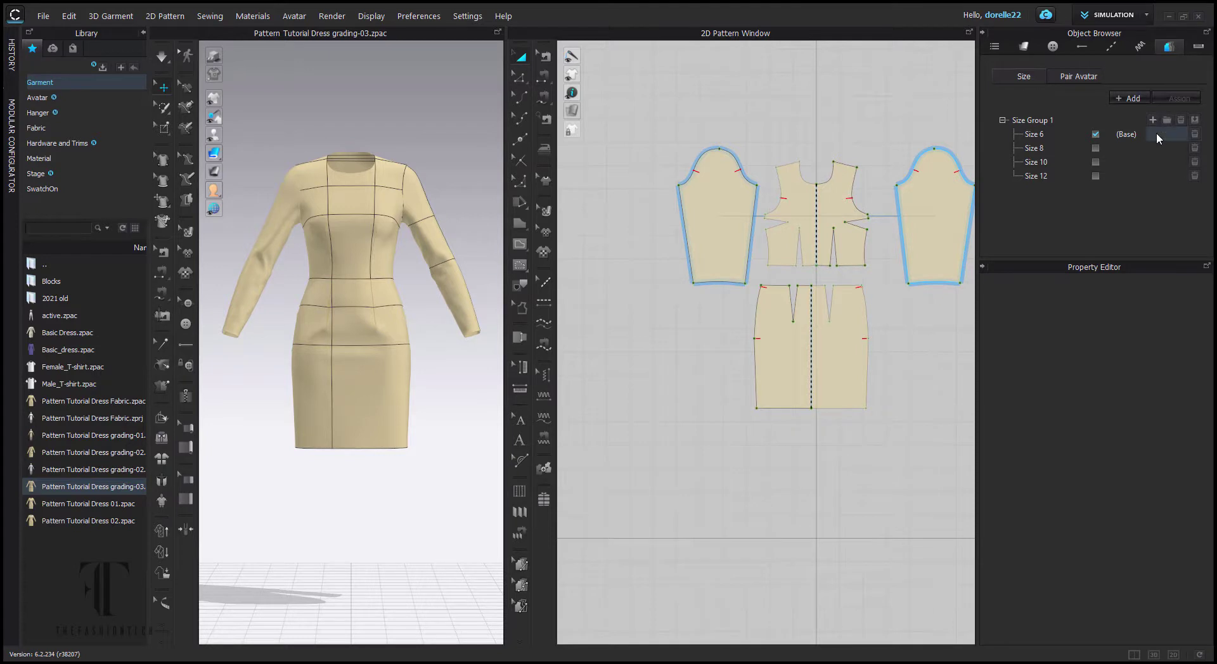
# Load the second A-pose avatar file, ACS-WMS006C-0901_a_pose_with_bv_ap_20181029T094133Z, from the Alvanon_06C-0901_clo3d folder under the dress.
pyautogui.click(1041, 135)
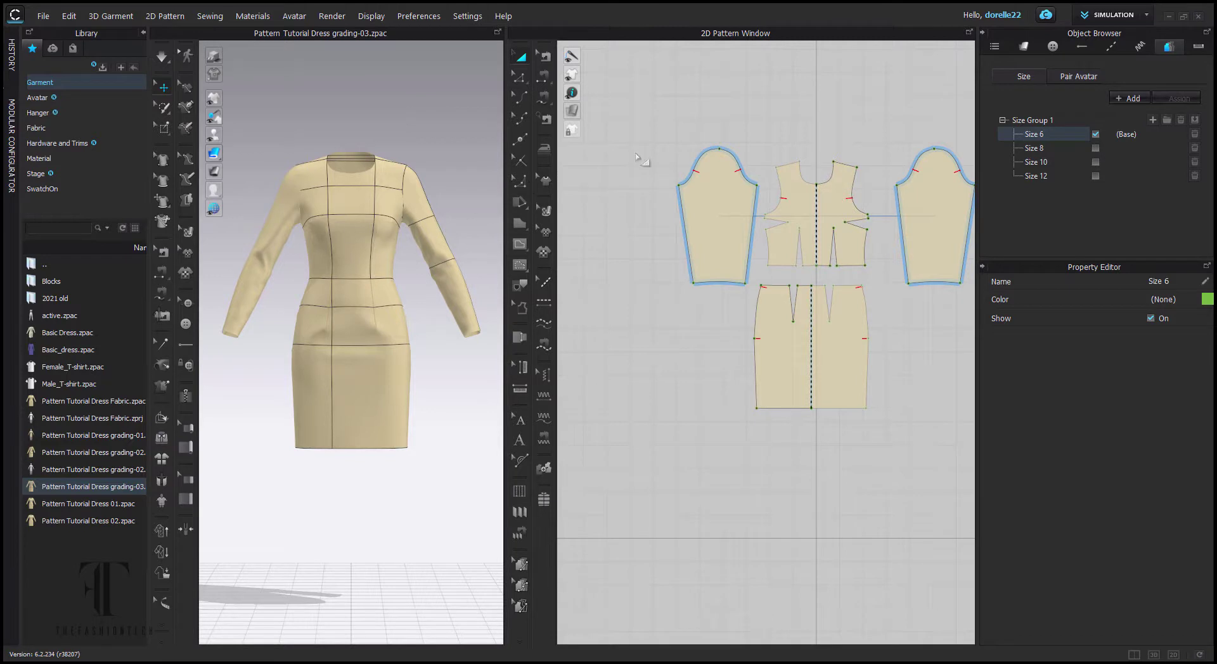
pyautogui.doubleClick(44, 280)
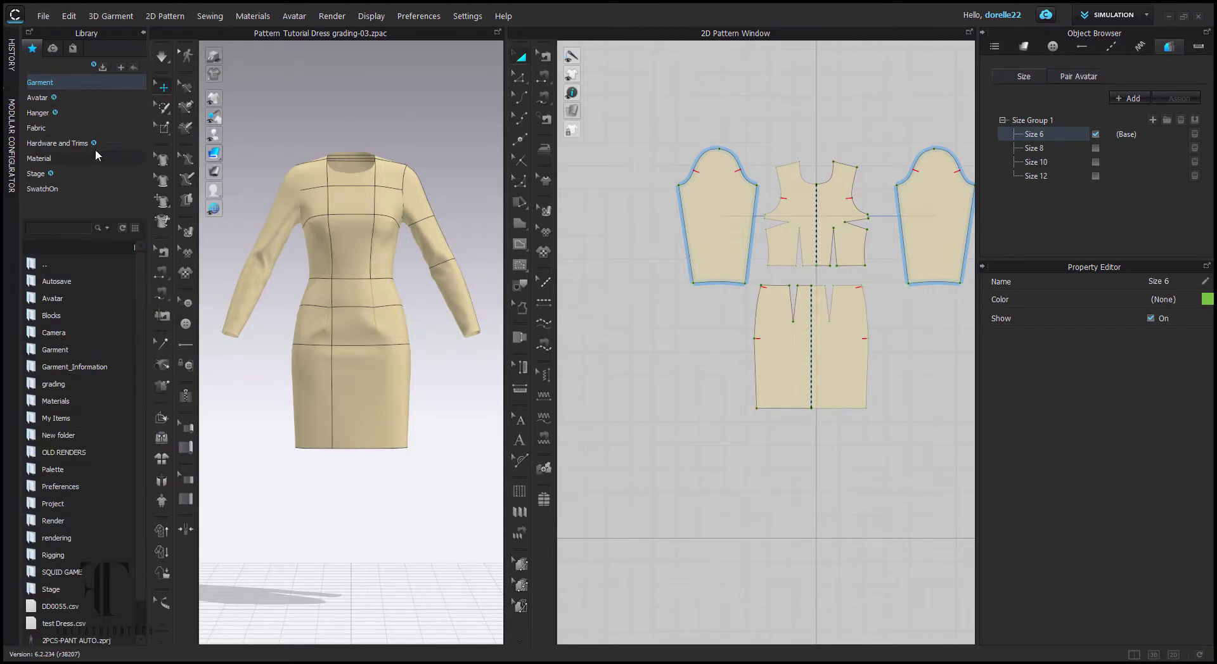
pyautogui.click(71, 99)
pyautogui.doubleClick(56, 281)
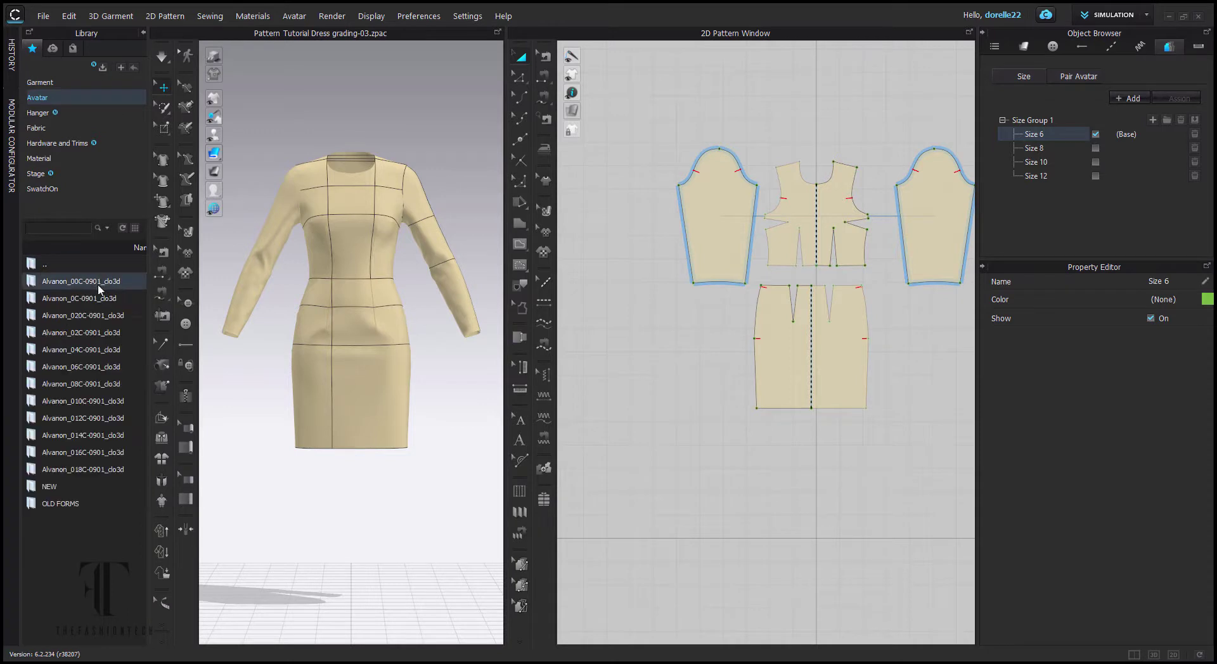
pyautogui.doubleClick(105, 367)
pyautogui.moveTo(95, 298); pyautogui.dragTo(467, 331)
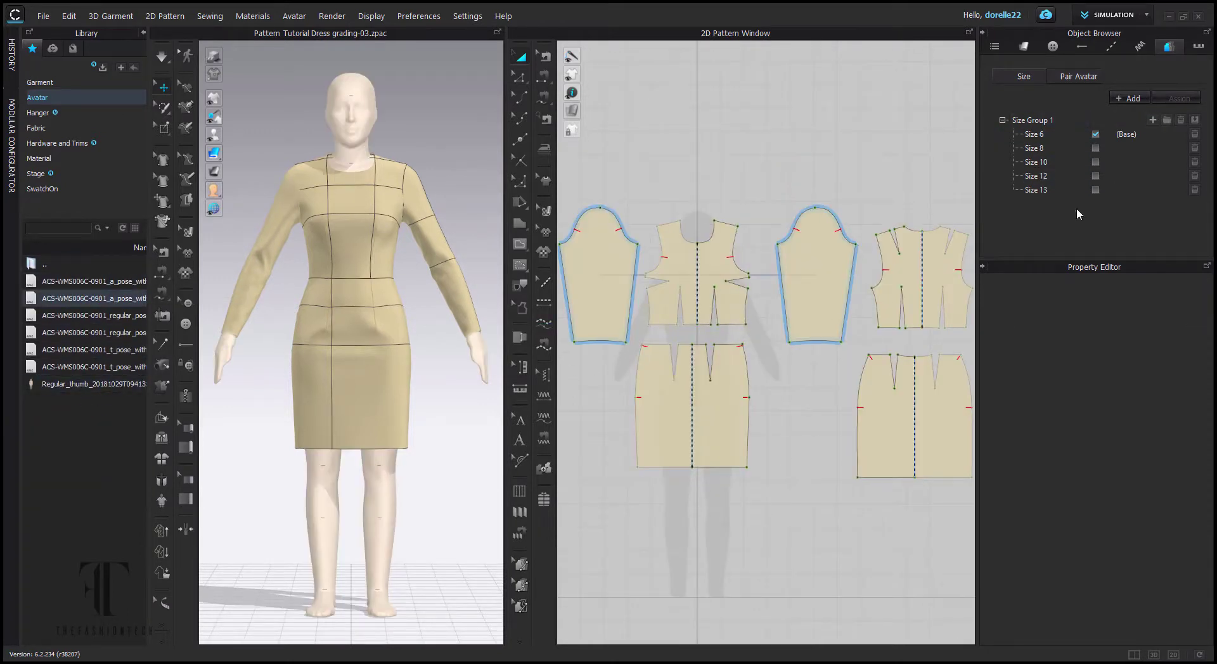
# Name the newest size in Size Group 1 Size 14.
pyautogui.click(1044, 191)
pyautogui.click(1044, 190)
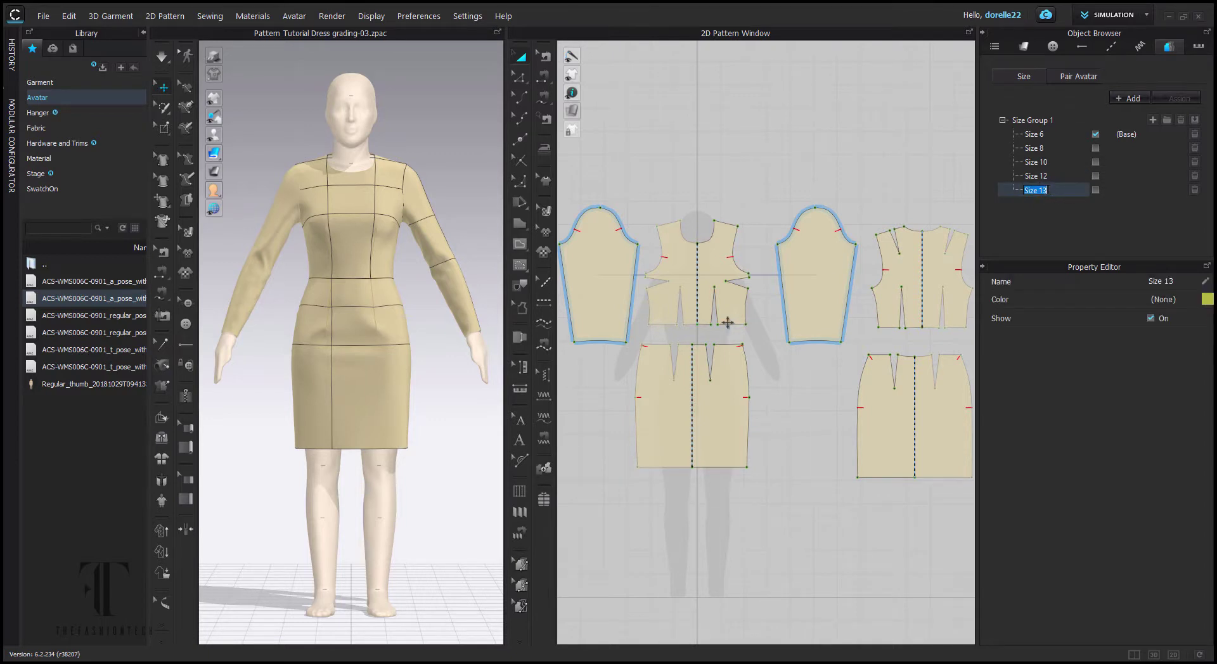
pyautogui.write('Size 14')
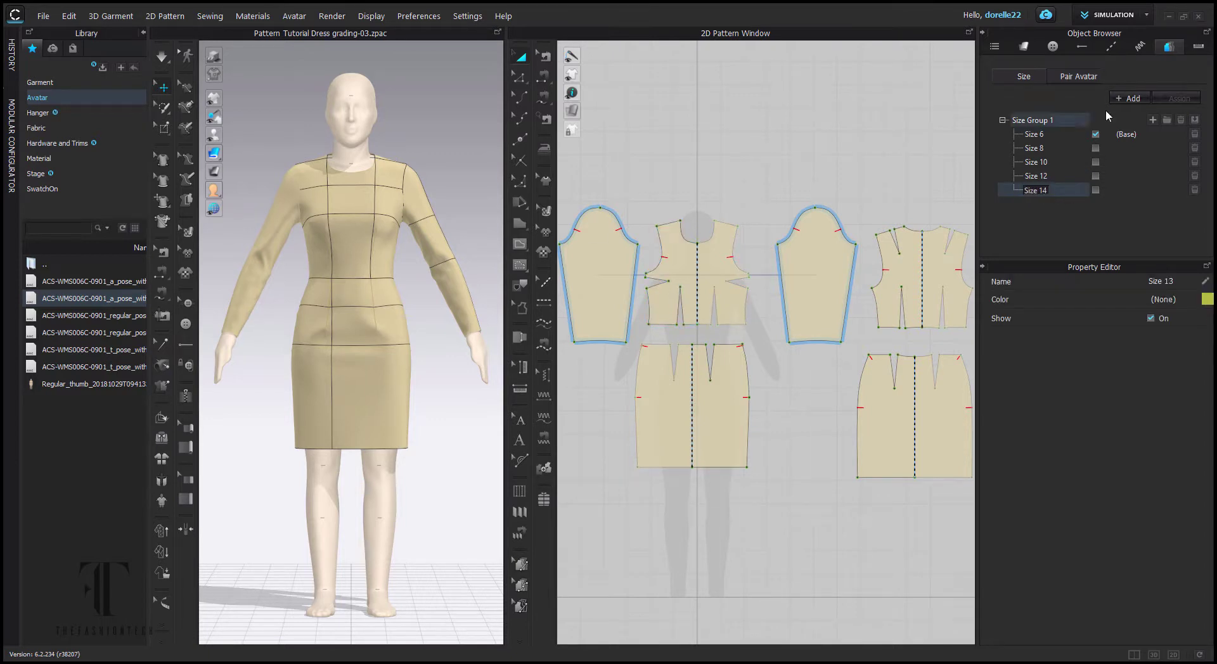
pyautogui.press('Return')
# Add another size to Size Group 1 and name it Size 4.
pyautogui.click(1153, 120)
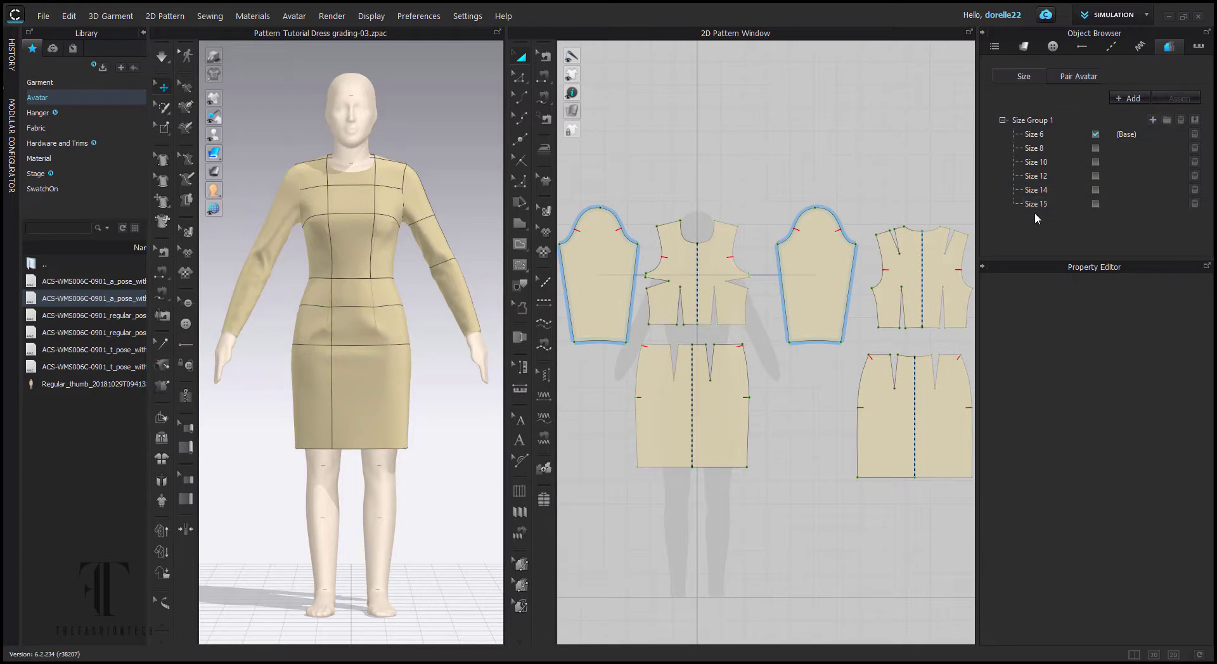
pyautogui.click(1056, 201)
pyautogui.press('BackSpace')
pyautogui.press('BackSpace')
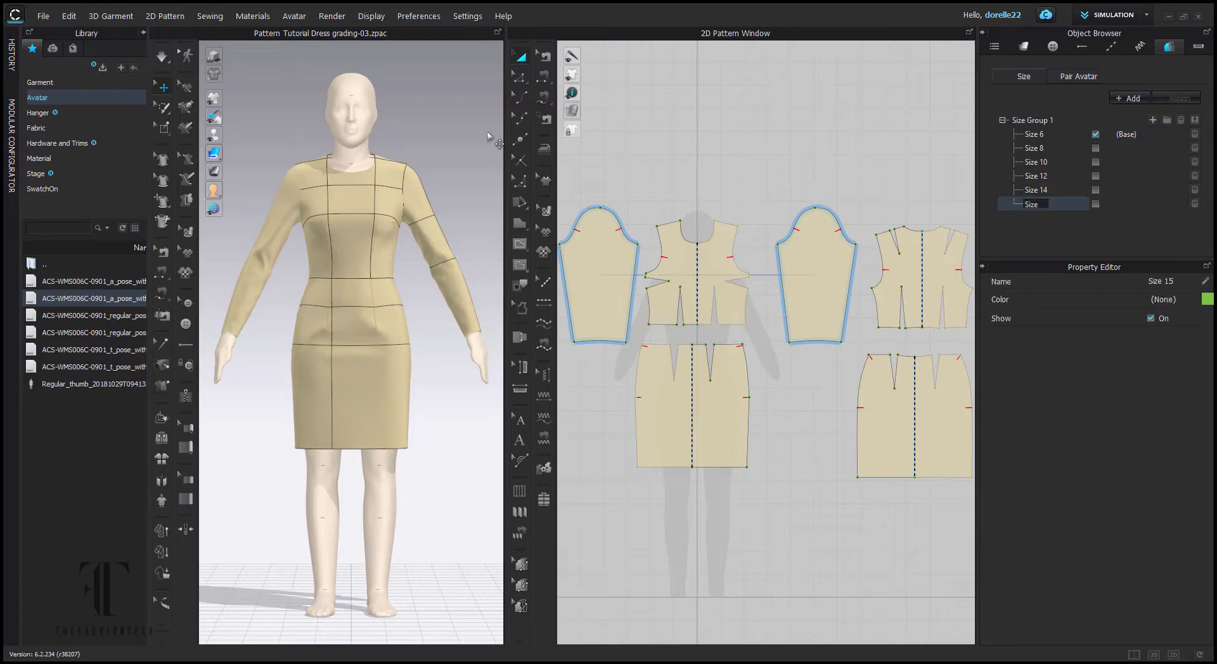
pyautogui.write('4')
pyautogui.press('Return')
pyautogui.moveTo(1083, 218); pyautogui.dragTo(1067, 166)
pyautogui.click(1072, 201)
# Show the list of size and avatar pairings, wide enough to read the full avatar file names.
pyautogui.click(1088, 78)
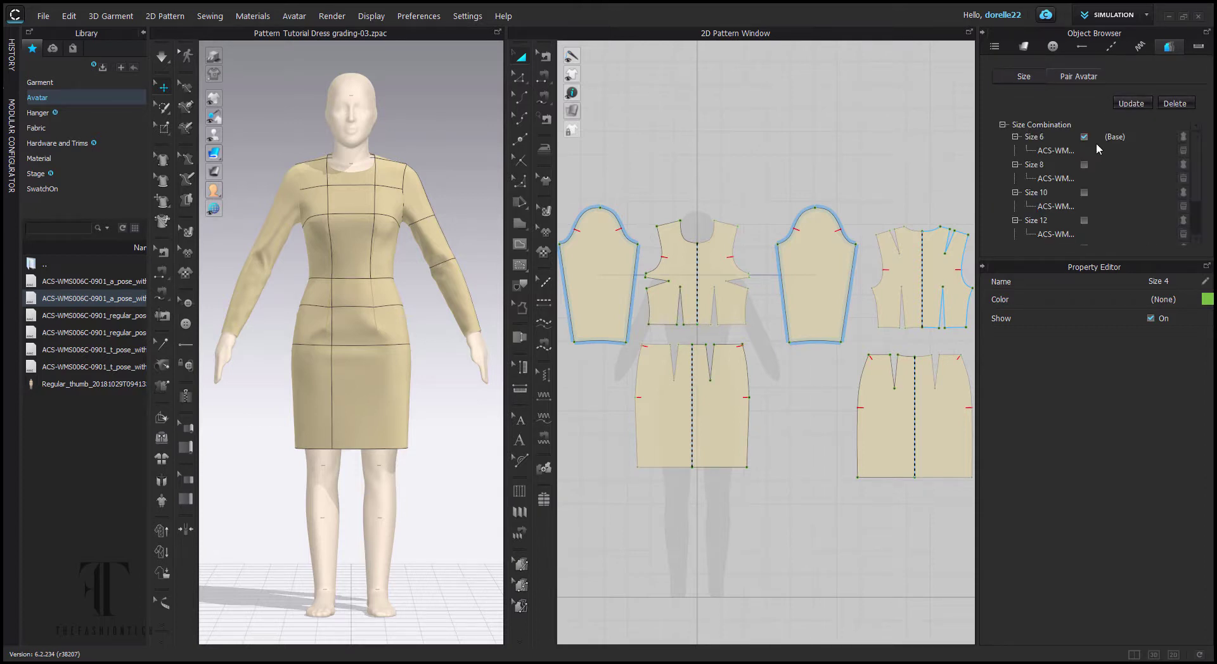
pyautogui.scroll(-3, 1122, 210)
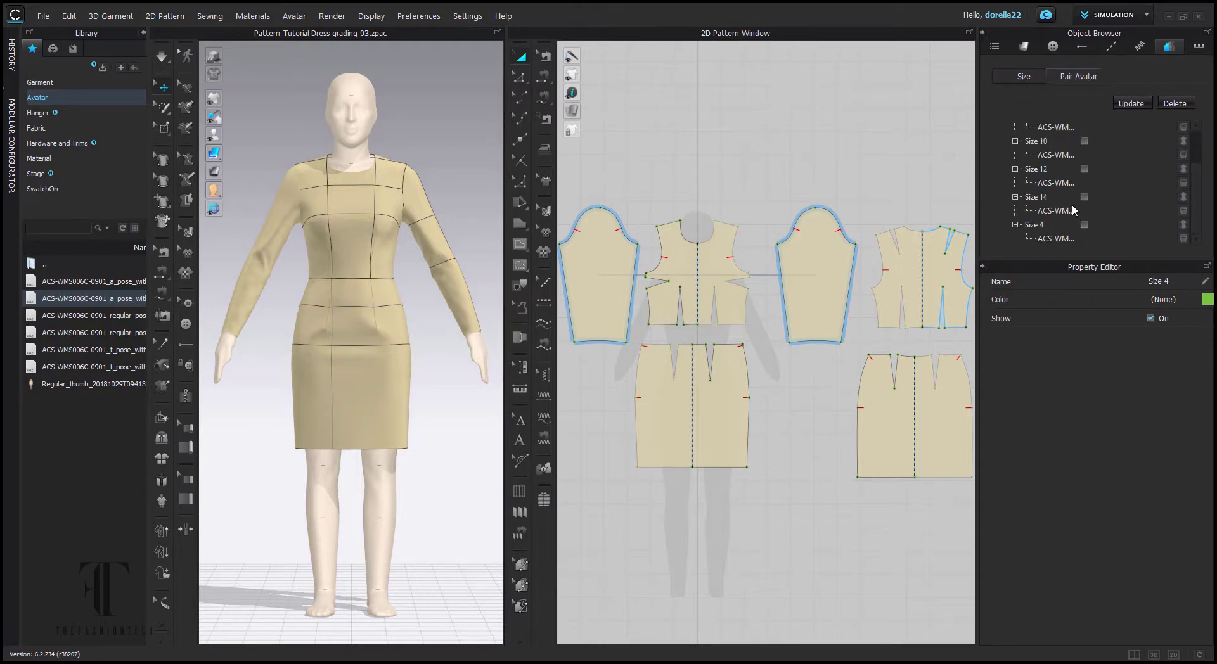
pyautogui.click(1183, 205)
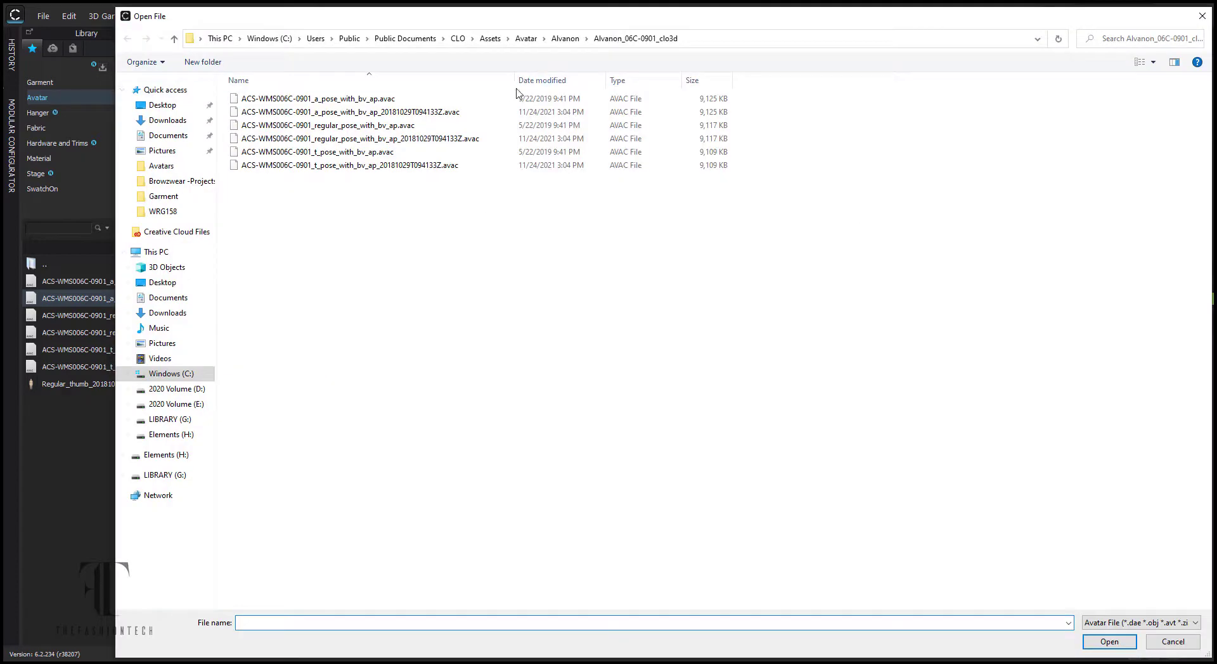
pyautogui.click(1173, 641)
pyautogui.moveTo(978, 241); pyautogui.dragTo(685, 247)
pyautogui.scroll(2, 829, 136)
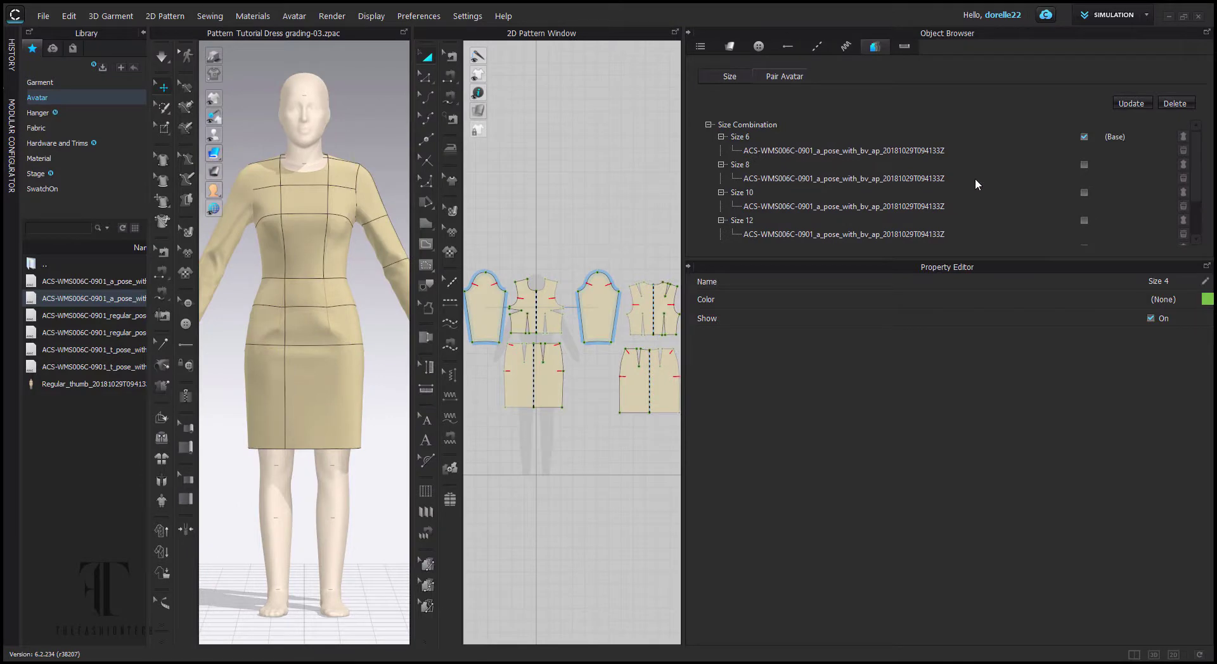
# Pair Size 8 with the avatar file ACS-WMS008C-0901_a_pose_with_bv_ap.avac from the Alvanon_08C-0901_clo3d folder.
pyautogui.click(1183, 164)
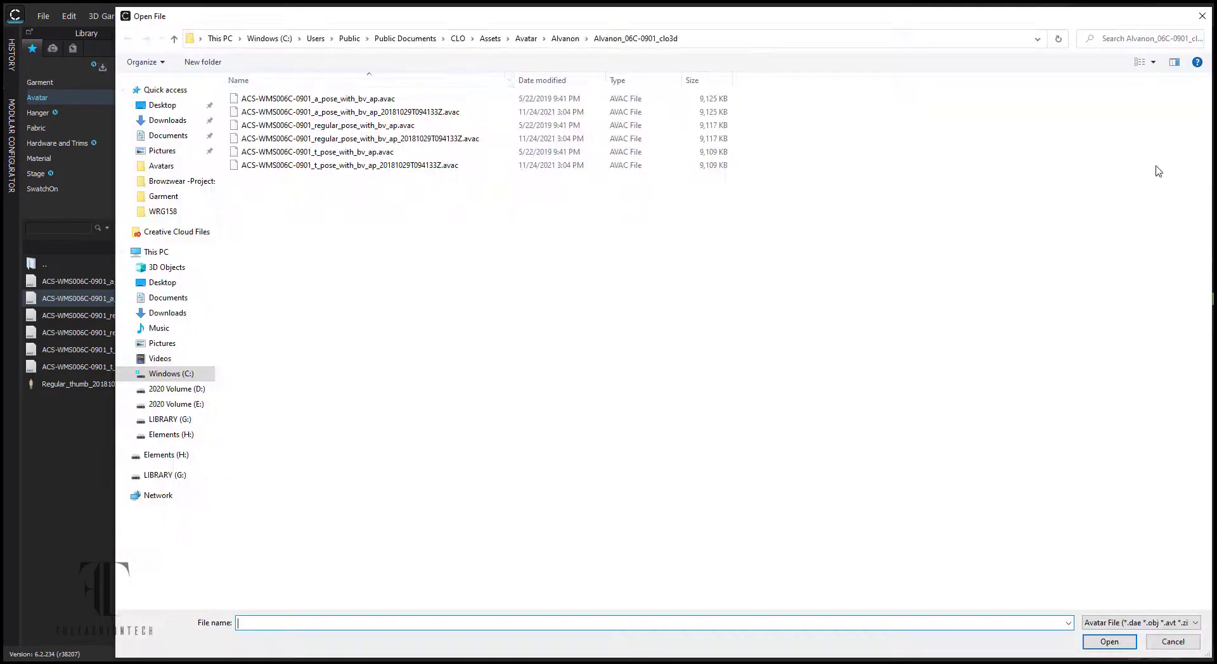
pyautogui.click(567, 39)
pyautogui.doubleClick(310, 164)
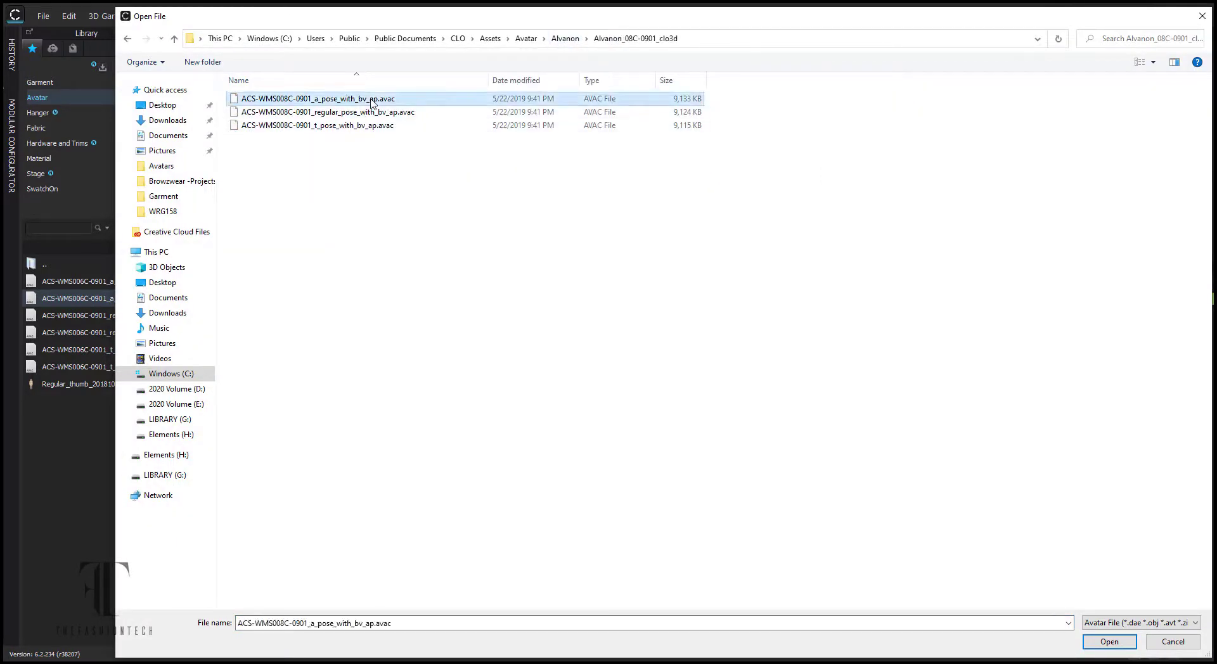
pyautogui.doubleClick(355, 99)
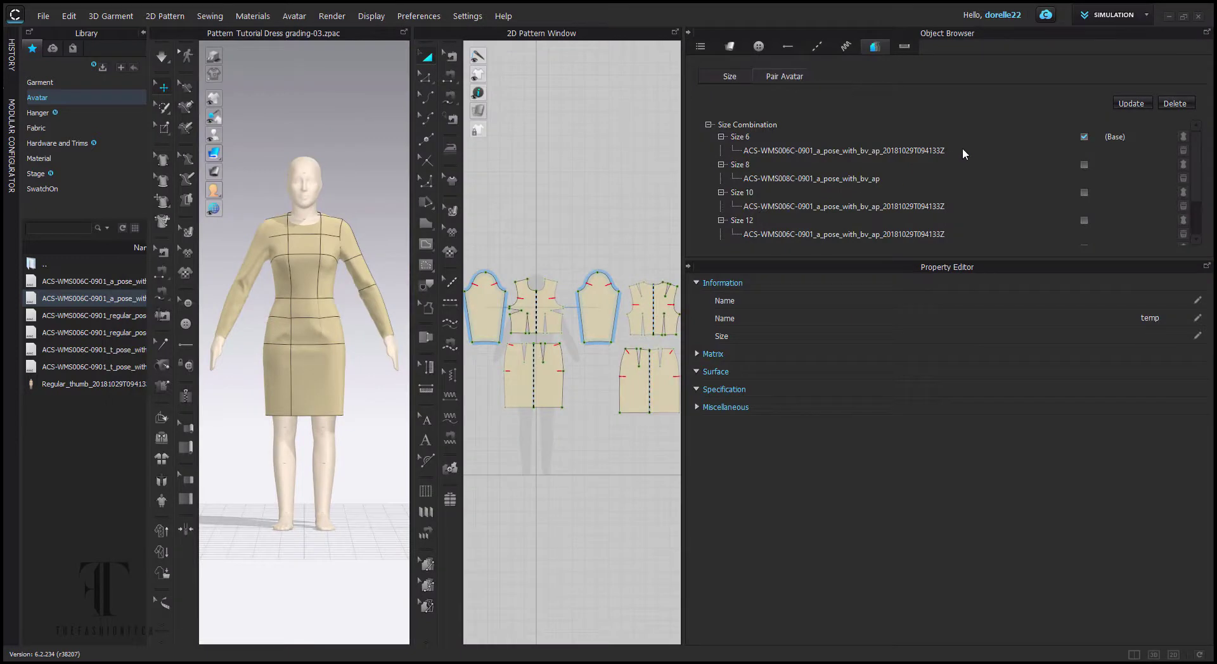
pyautogui.click(1183, 164)
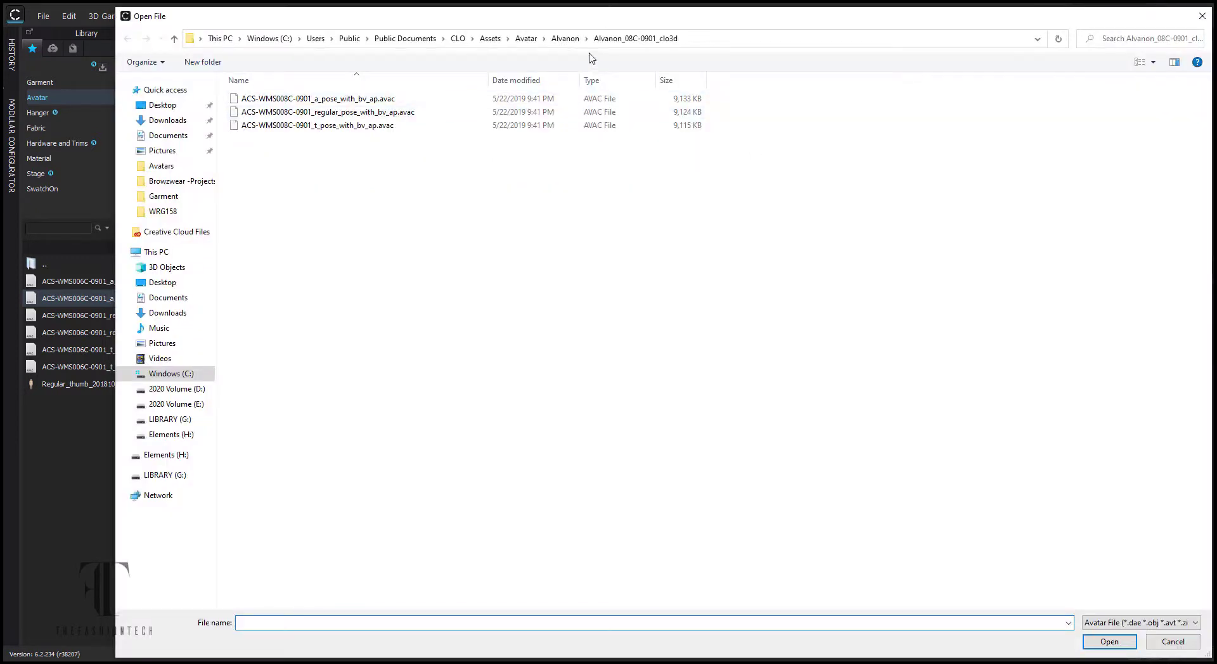
pyautogui.click(567, 38)
pyautogui.click(526, 39)
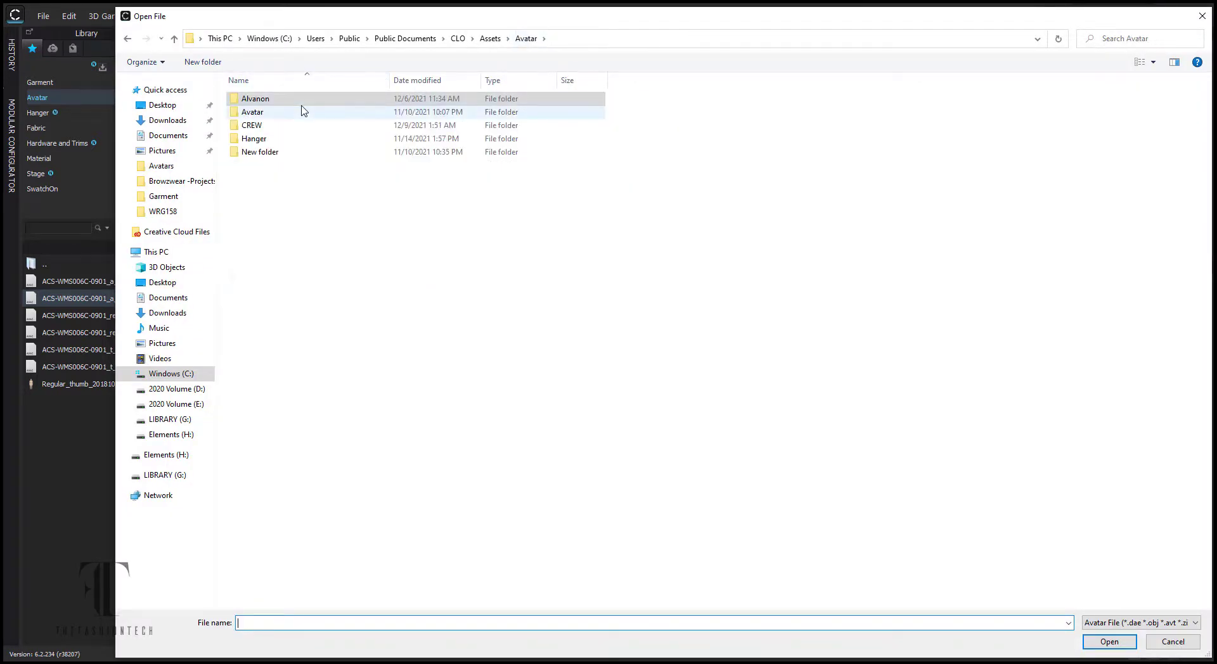
pyautogui.doubleClick(308, 114)
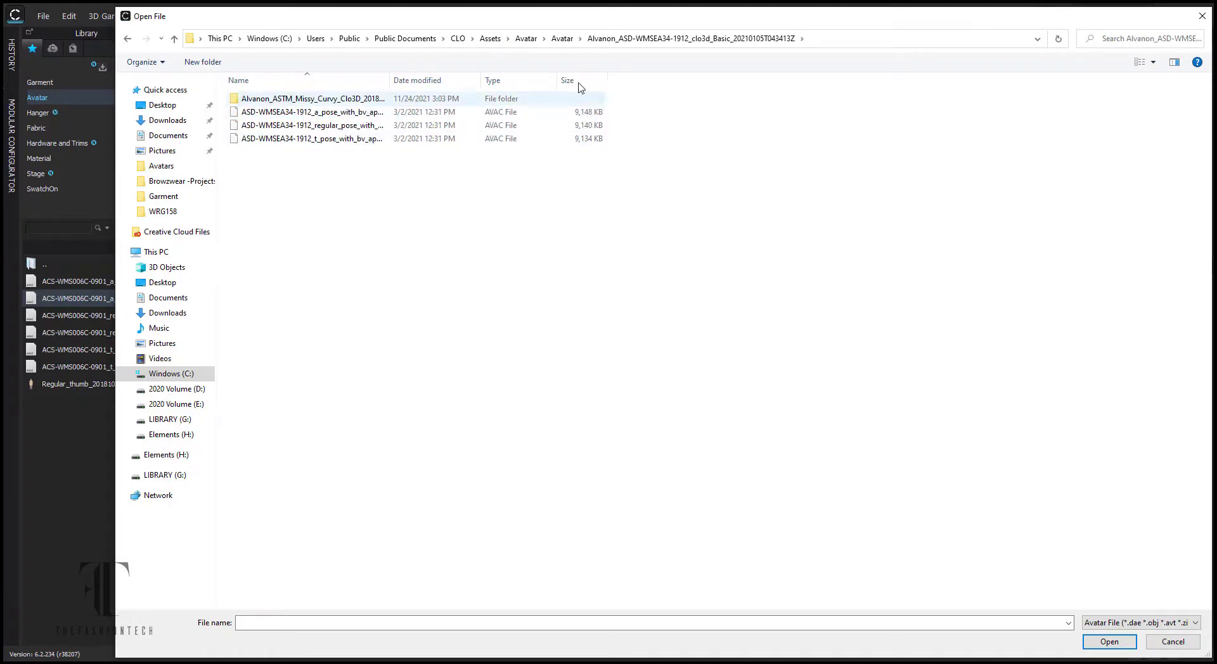
pyautogui.click(563, 38)
pyautogui.click(527, 38)
pyautogui.doubleClick(316, 101)
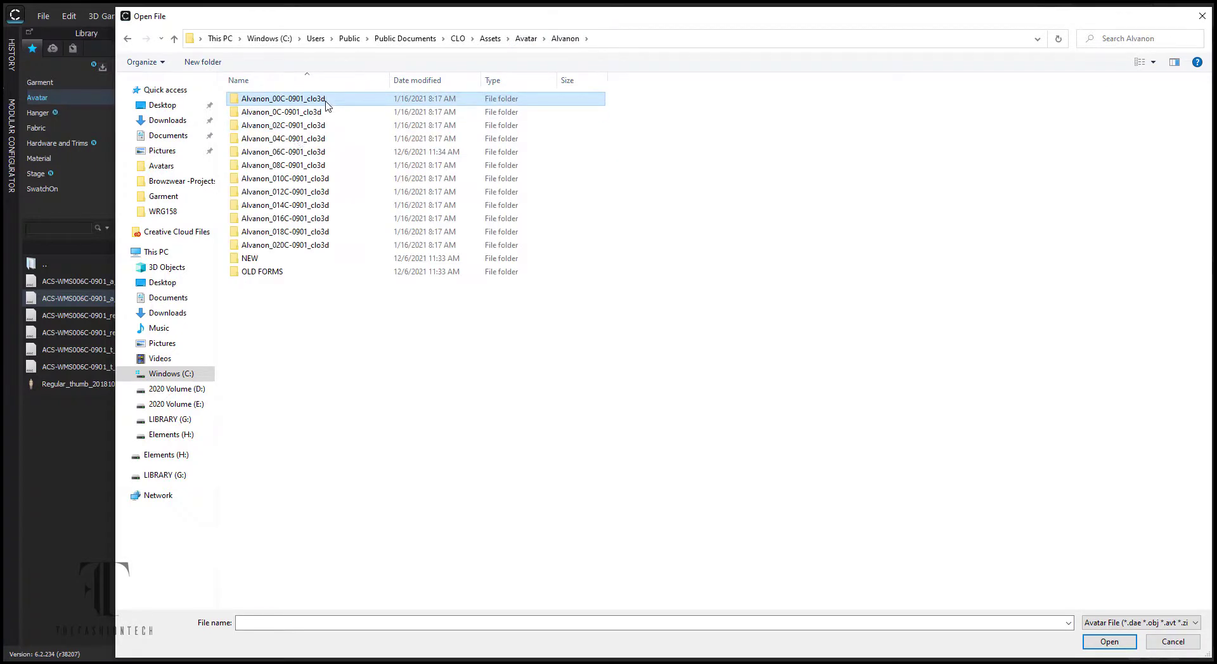
pyautogui.doubleClick(292, 166)
pyautogui.click(1194, 17)
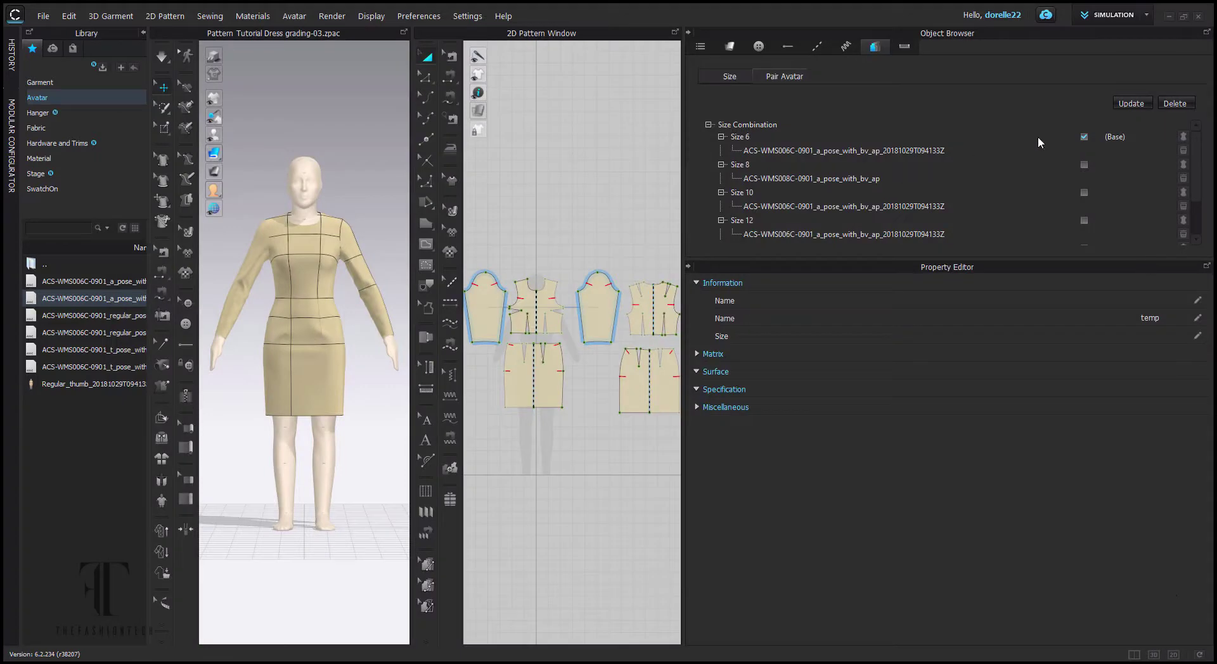
# Pair Size 10 with the avatar file ACS-WMS010C-0901_a_pose_with_bv_ap from the Alvanon_010C-0901_clo3d folder.
pyautogui.click(1183, 192)
pyautogui.click(564, 38)
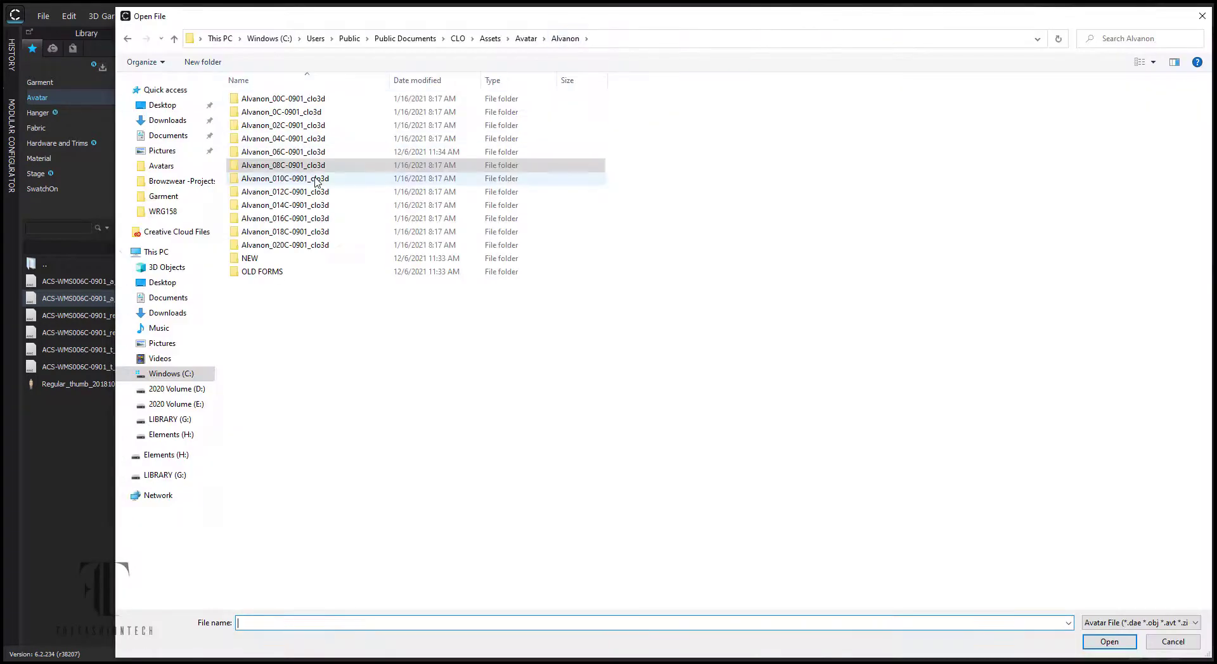
pyautogui.doubleClick(318, 178)
pyautogui.doubleClick(363, 100)
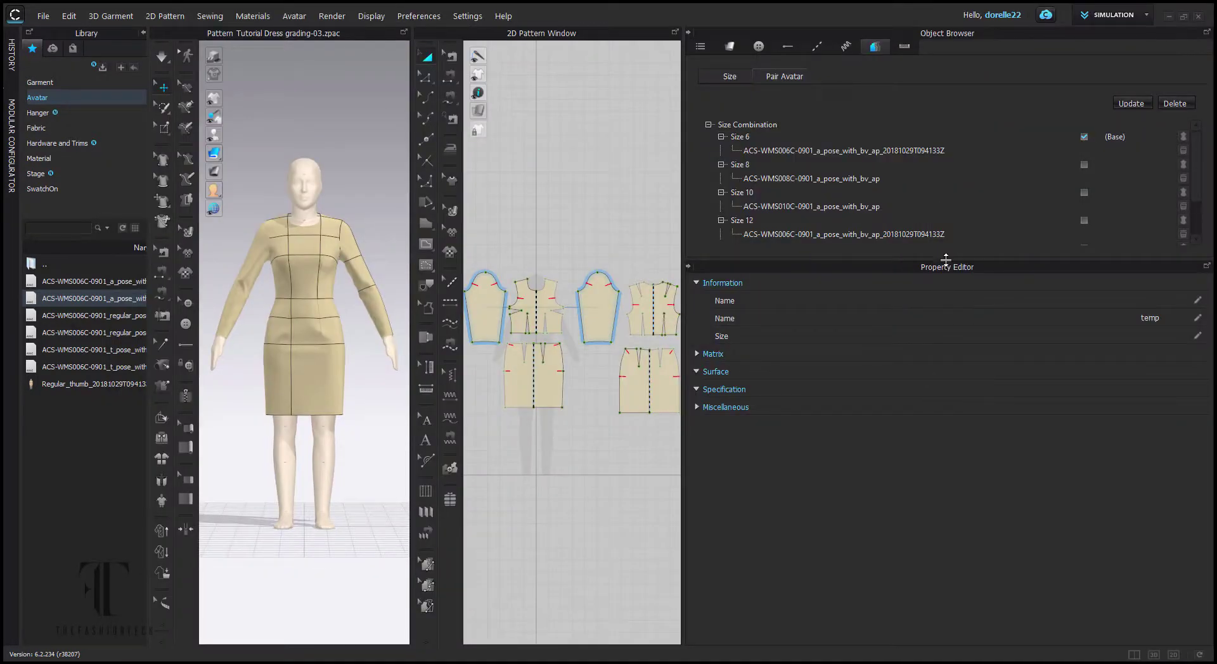
# Pair Size 12 with the avatar file ACS-WMS012C-0901_a_pose_with_bv_ap from the Alvanon_012C-0901_clo3d folder.
pyautogui.click(1183, 220)
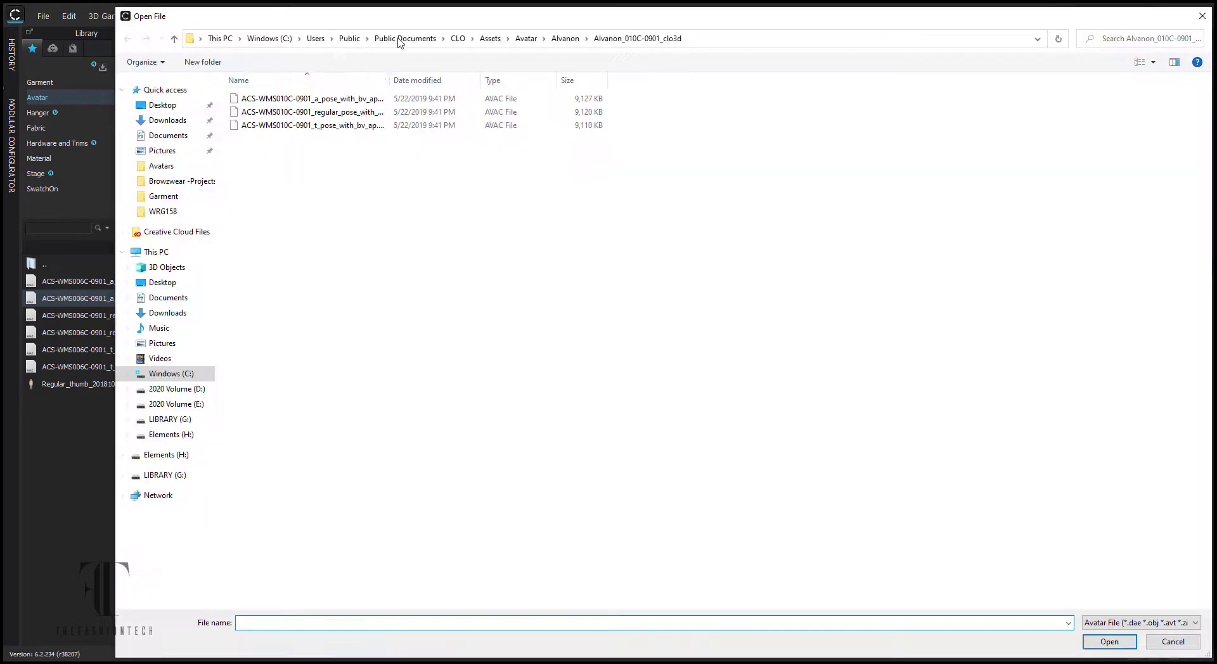
pyautogui.click(564, 39)
pyautogui.doubleClick(318, 191)
pyautogui.doubleClick(327, 100)
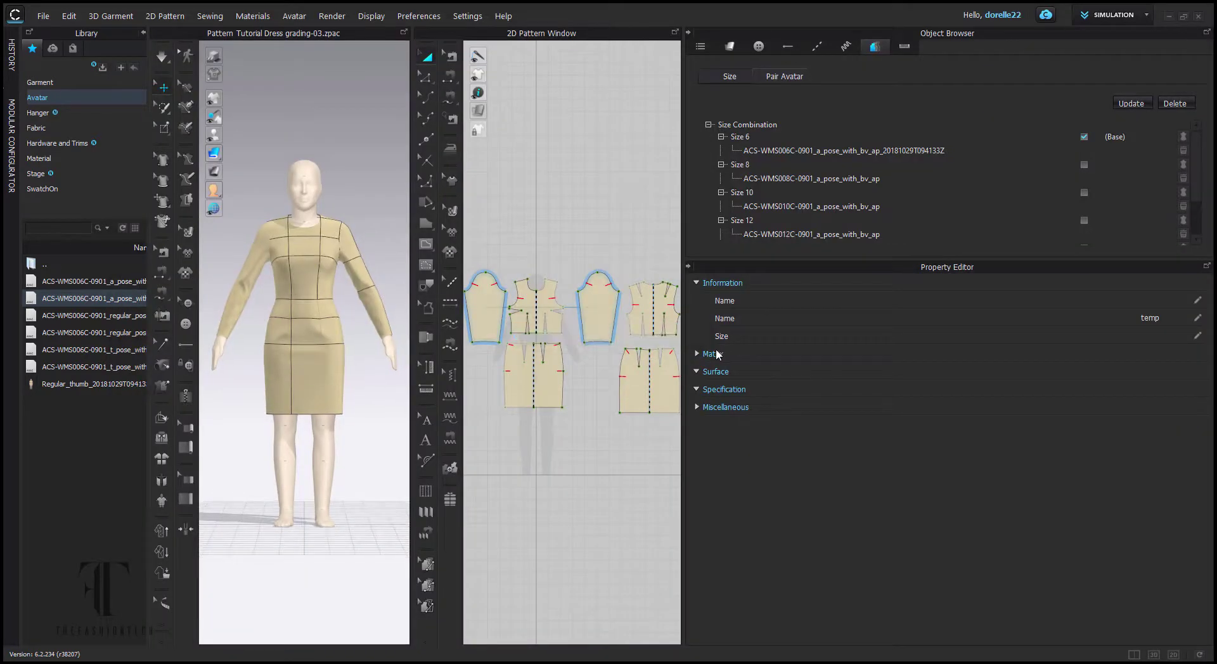
pyautogui.moveTo(340, 440)
pyautogui.mouseDown(button='right')
pyautogui.moveTo(218, 439)
pyautogui.moveTo(329, 437)
pyautogui.mouseUp(button='right')
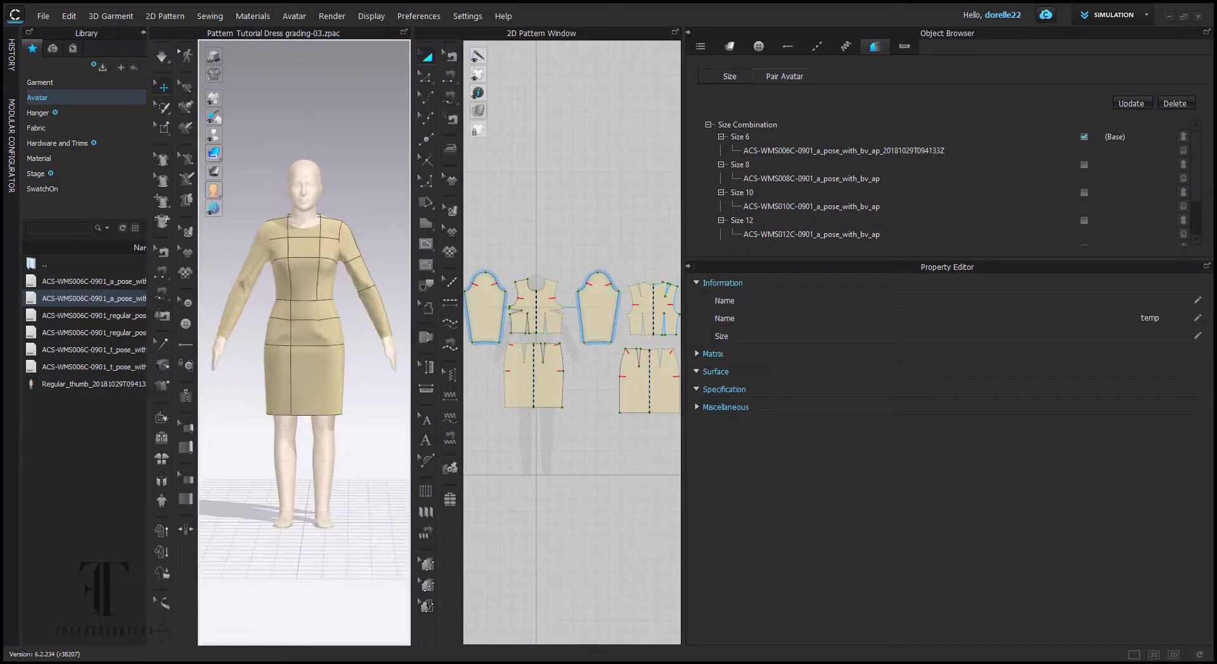
# Pair Size 14 with the avatar file ACS-WMS014C-0901_a_pose_with_bv_ap from the Alvanon_014C-0901_clo3d folder.
pyautogui.scroll(-3, 1198, 244)
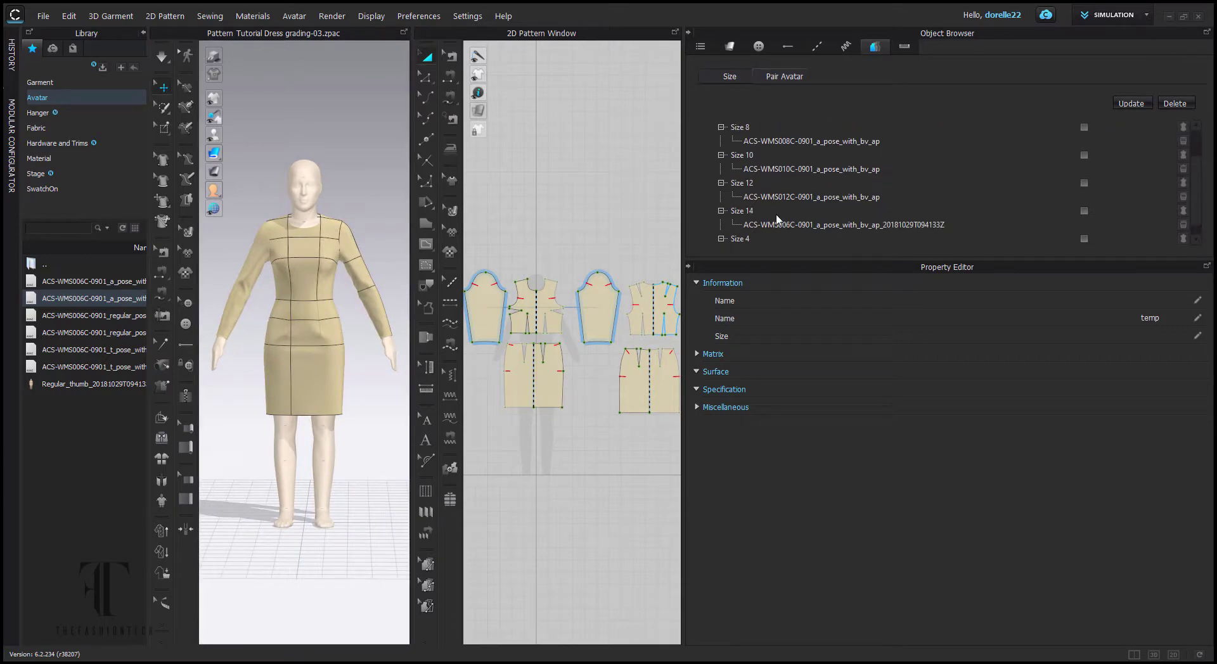
pyautogui.click(1183, 211)
pyautogui.click(564, 39)
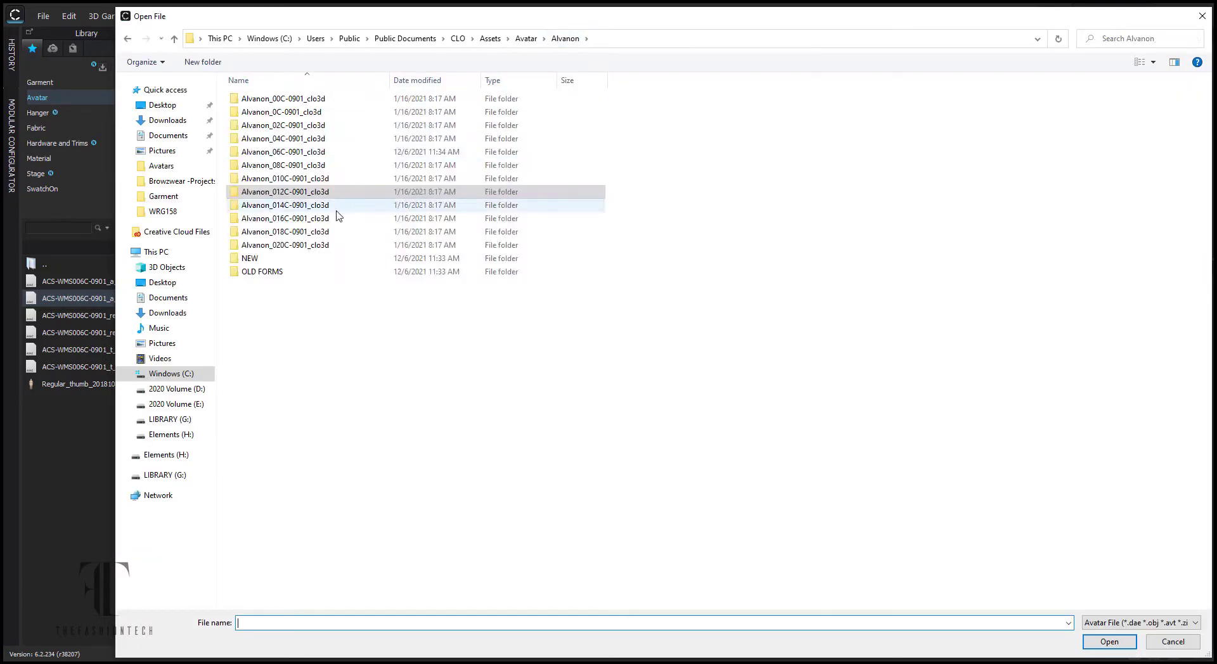
pyautogui.doubleClick(317, 205)
pyautogui.doubleClick(319, 99)
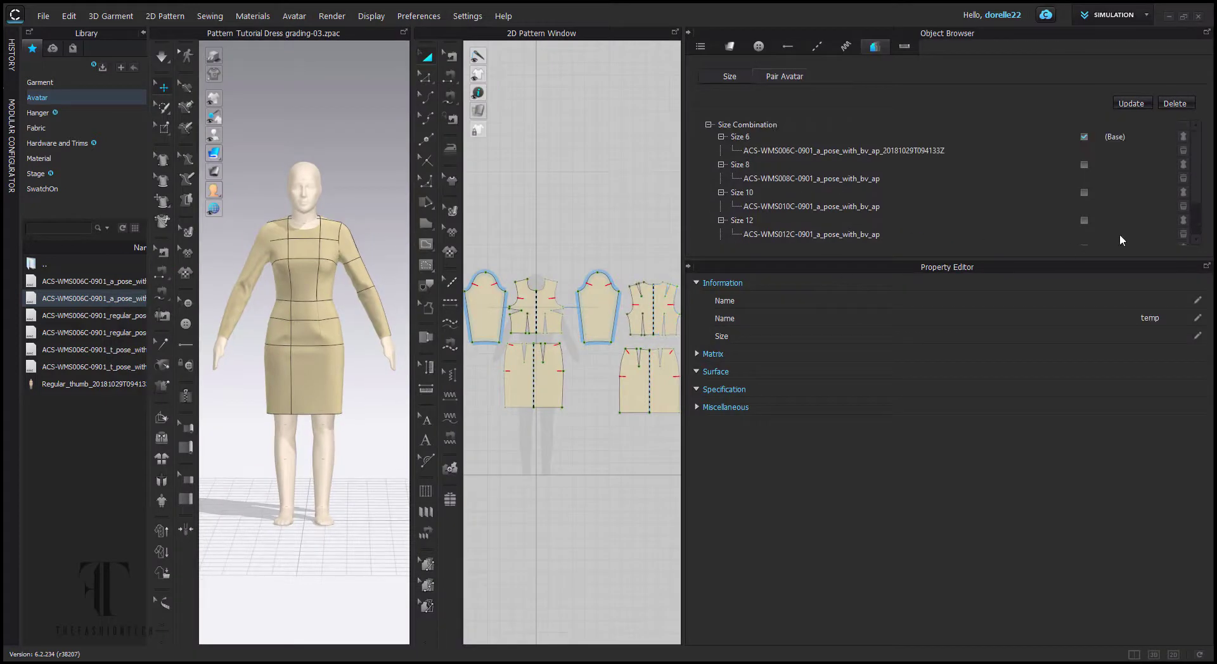
# Pair Size 4 with the avatar file ACS-WMS004C-0901_a_pose_with_bv_ap from the Alvanon_04C-0901_clo3d folder.
pyautogui.scroll(-3, 1201, 240)
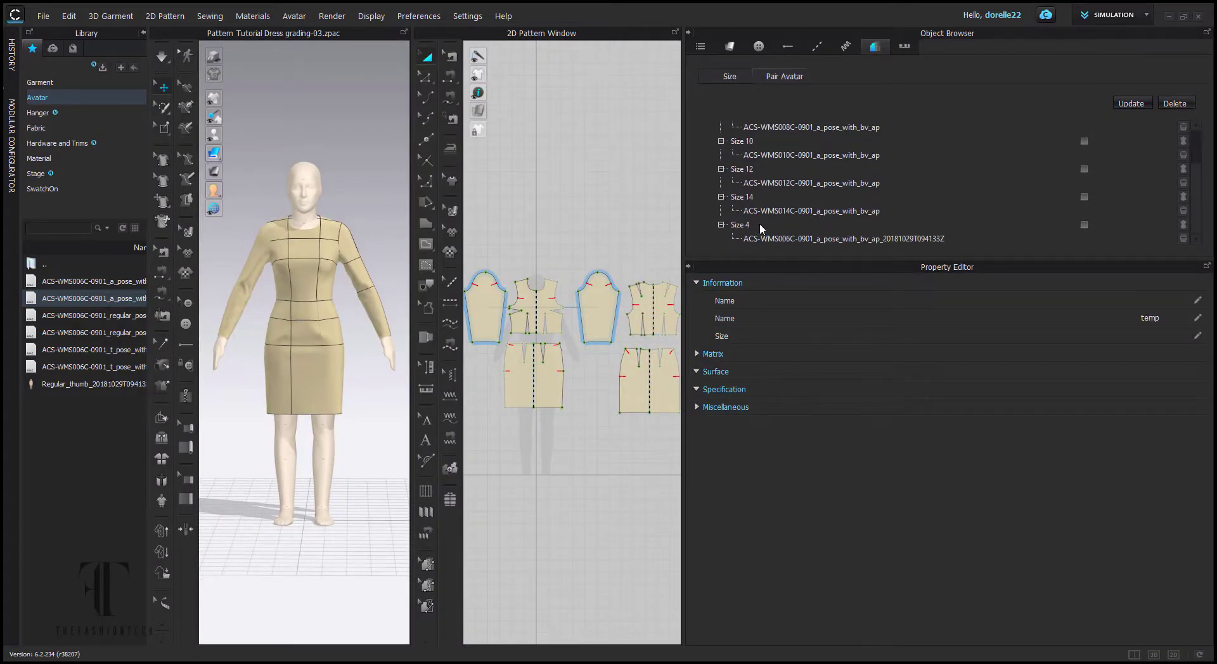
pyautogui.click(1183, 225)
pyautogui.click(565, 39)
pyautogui.doubleClick(304, 126)
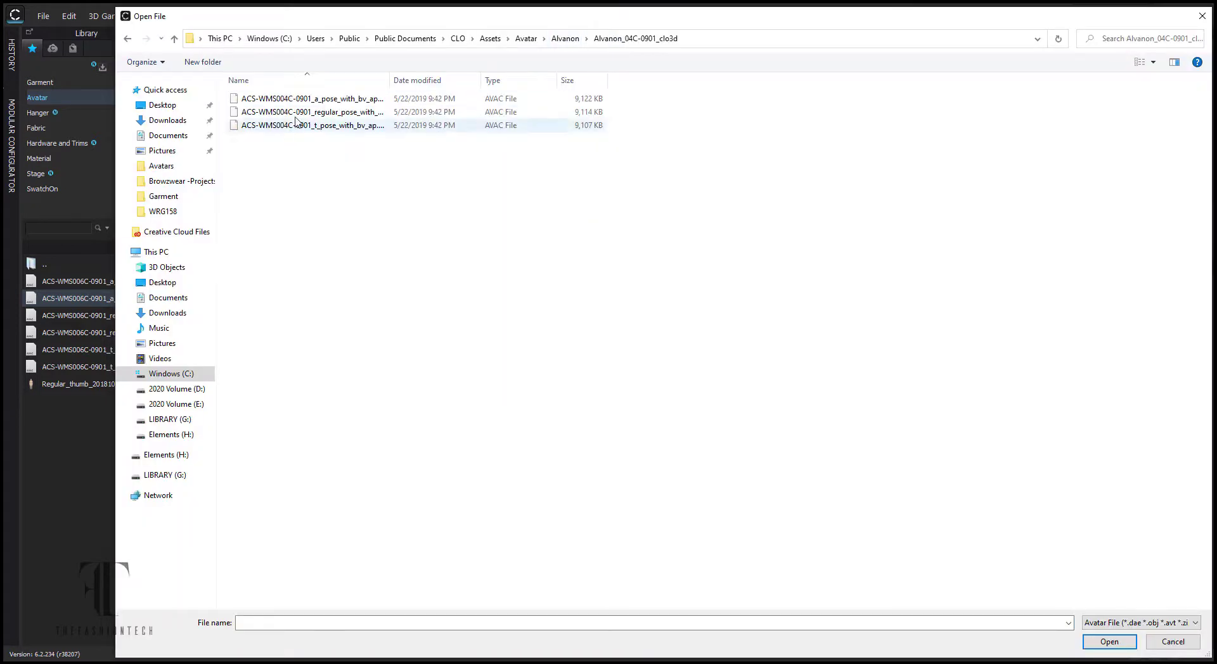
pyautogui.doubleClick(311, 99)
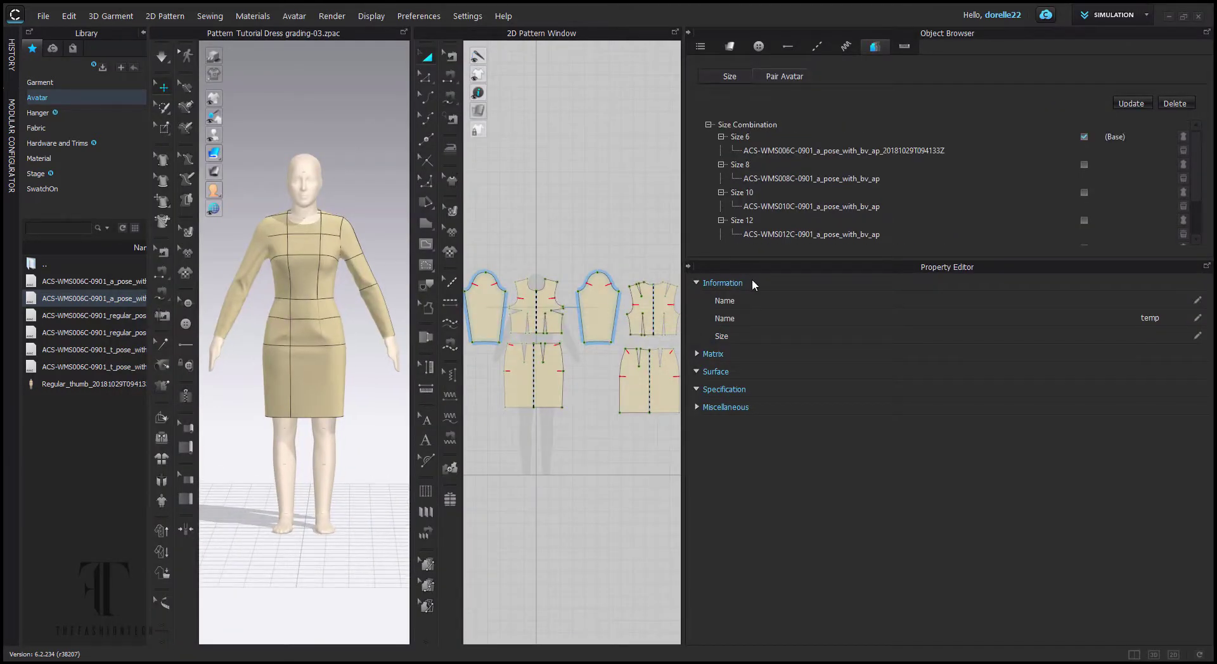
# Pair the base Size 6 with the avatar file ACS-WMS006C-0901_a_pose_with_bv_ap from the Alvanon_06C-0901_clo3d folder.
pyautogui.moveTo(982, 262); pyautogui.dragTo(1045, 366)
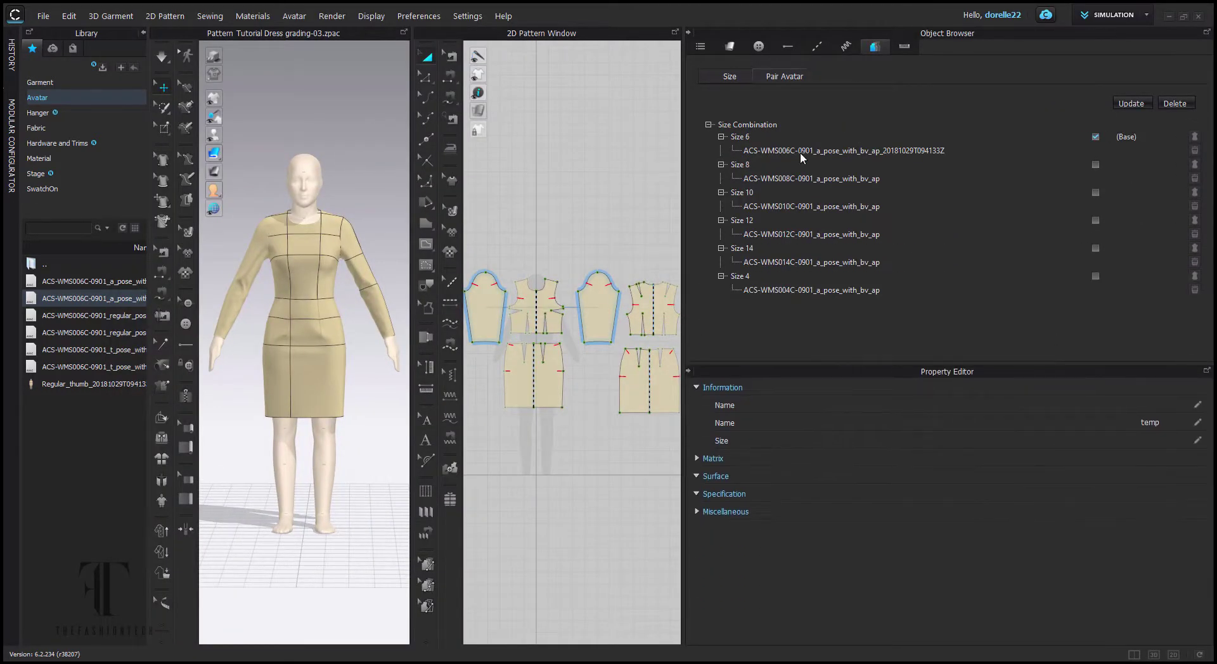
pyautogui.click(1195, 136)
pyautogui.click(564, 39)
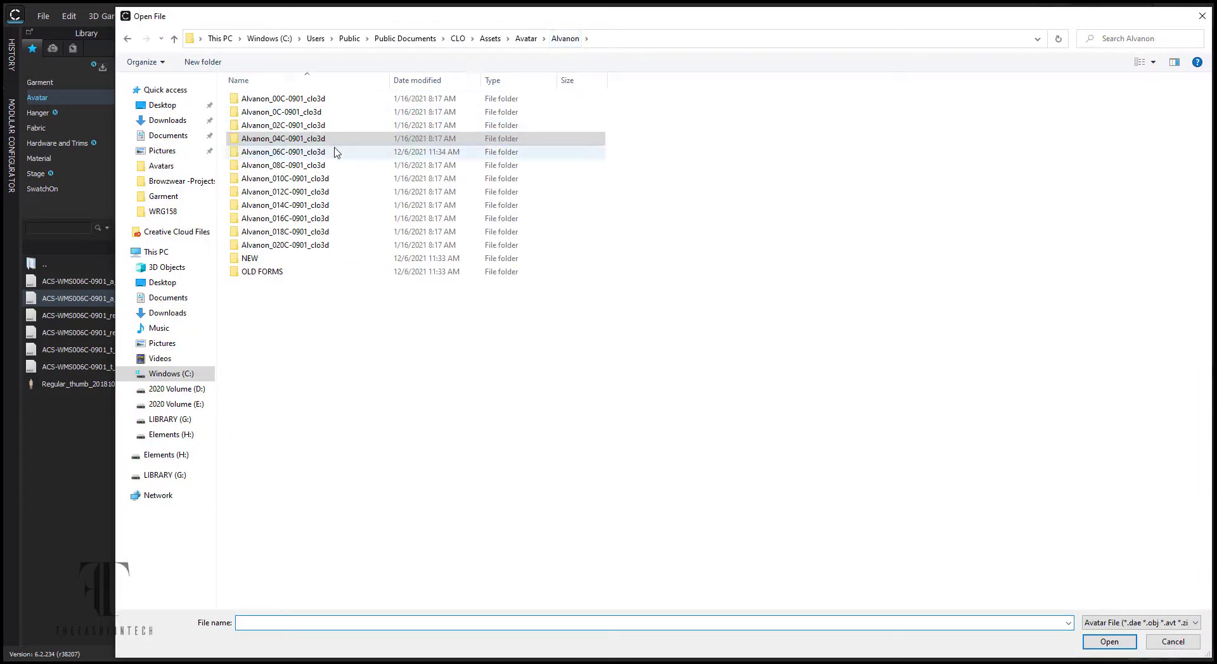
pyautogui.doubleClick(284, 138)
pyautogui.doubleClick(285, 99)
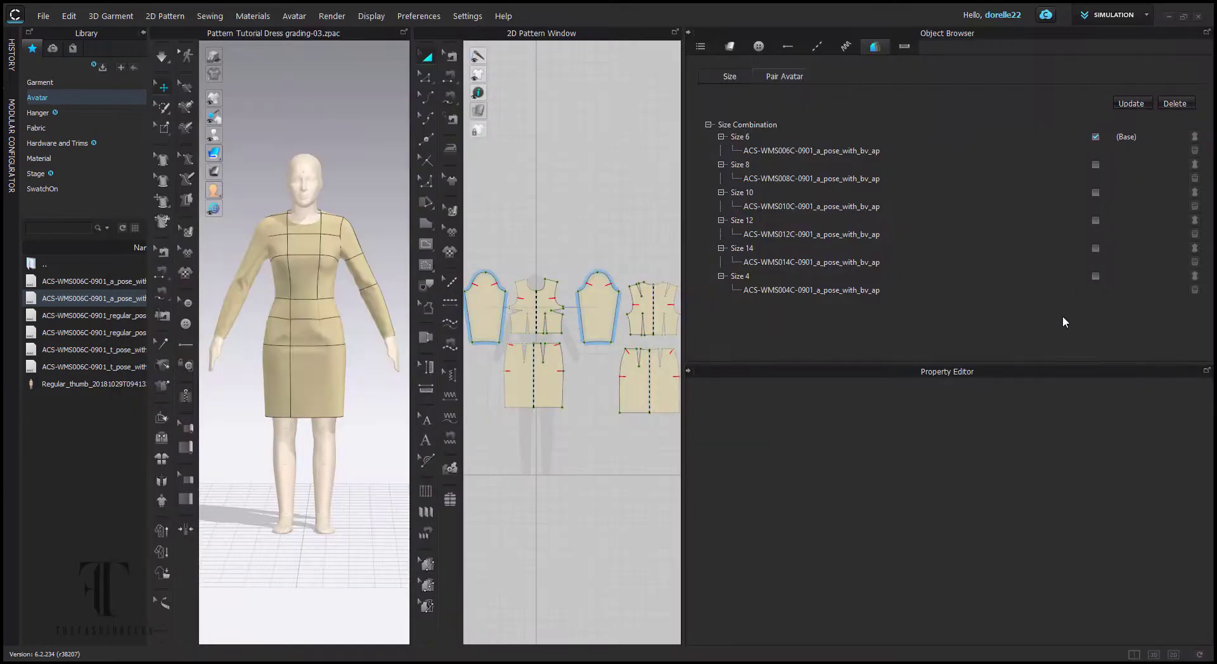
# Save the project in the Garment folder as Pattern Tutorial Dress grading-03.
pyautogui.click(40, 17)
pyautogui.moveTo(51, 92)
pyautogui.click(171, 91)
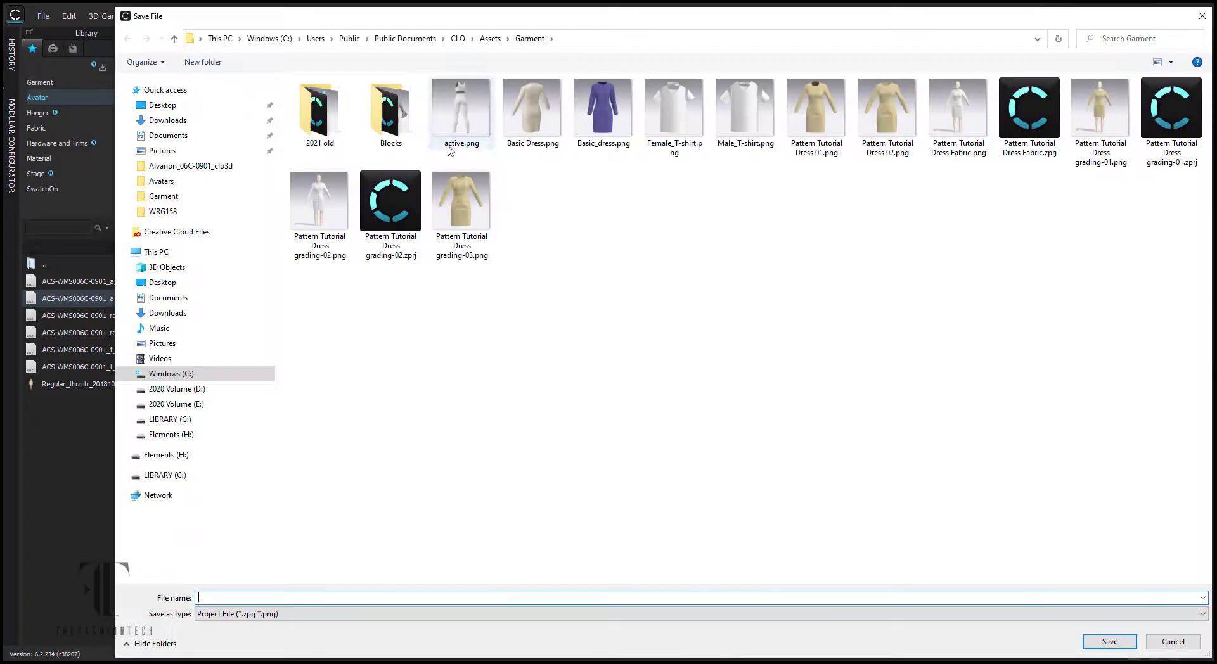
pyautogui.click(465, 225)
pyautogui.press('Return')
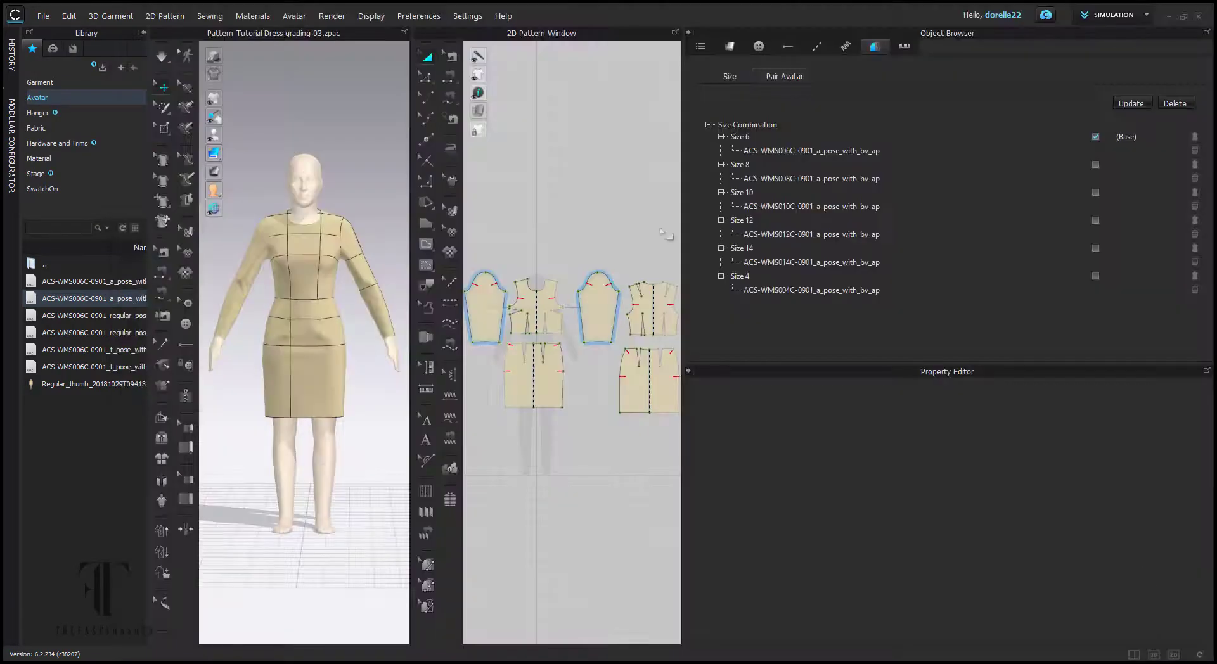
# Save the dress as a garment file too, replacing the existing file.
pyautogui.click(41, 17)
pyautogui.moveTo(74, 88)
pyautogui.click(187, 117)
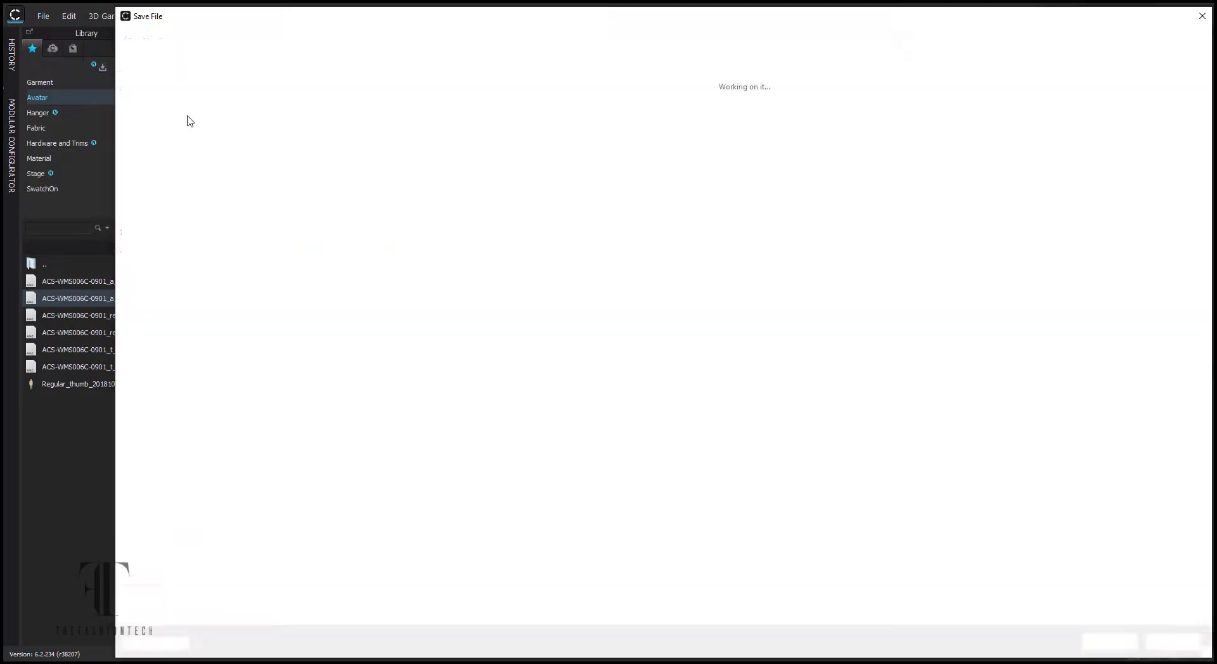
pyautogui.click(958, 194)
pyautogui.click(1110, 642)
pyautogui.click(653, 342)
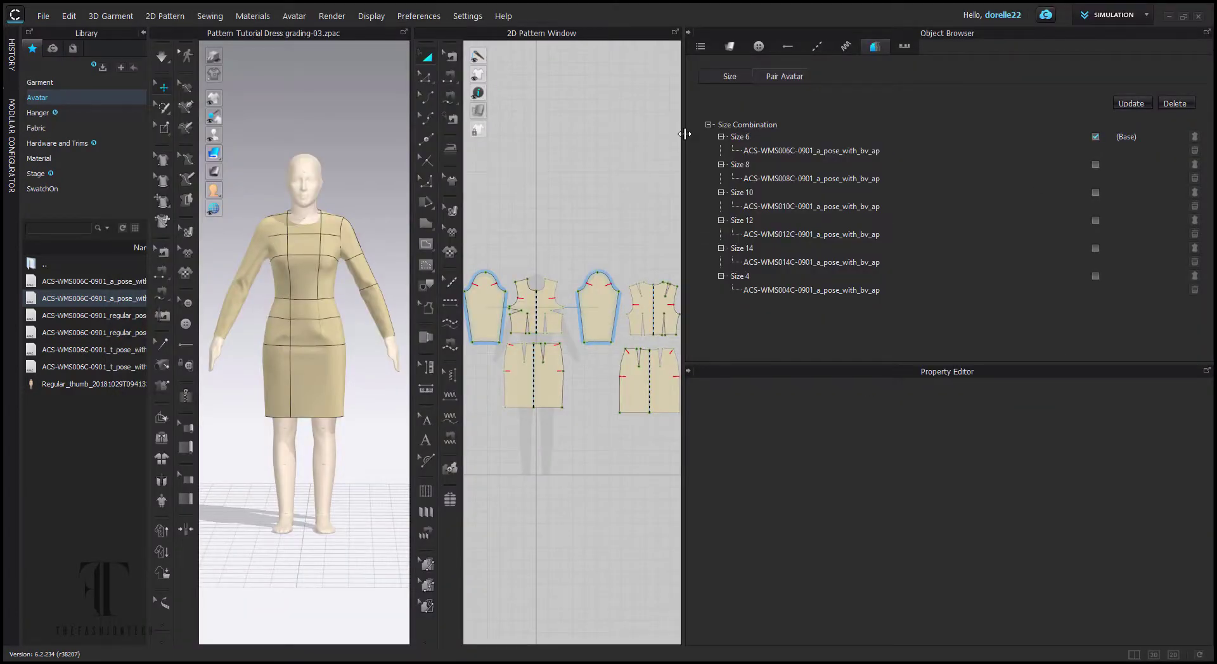
# Enlarge the pattern workspace and select the Front Skirt's left hem corner point with Edit Grading, with the Size Group 1 list shown.
pyautogui.moveTo(685, 134); pyautogui.dragTo(1029, 196)
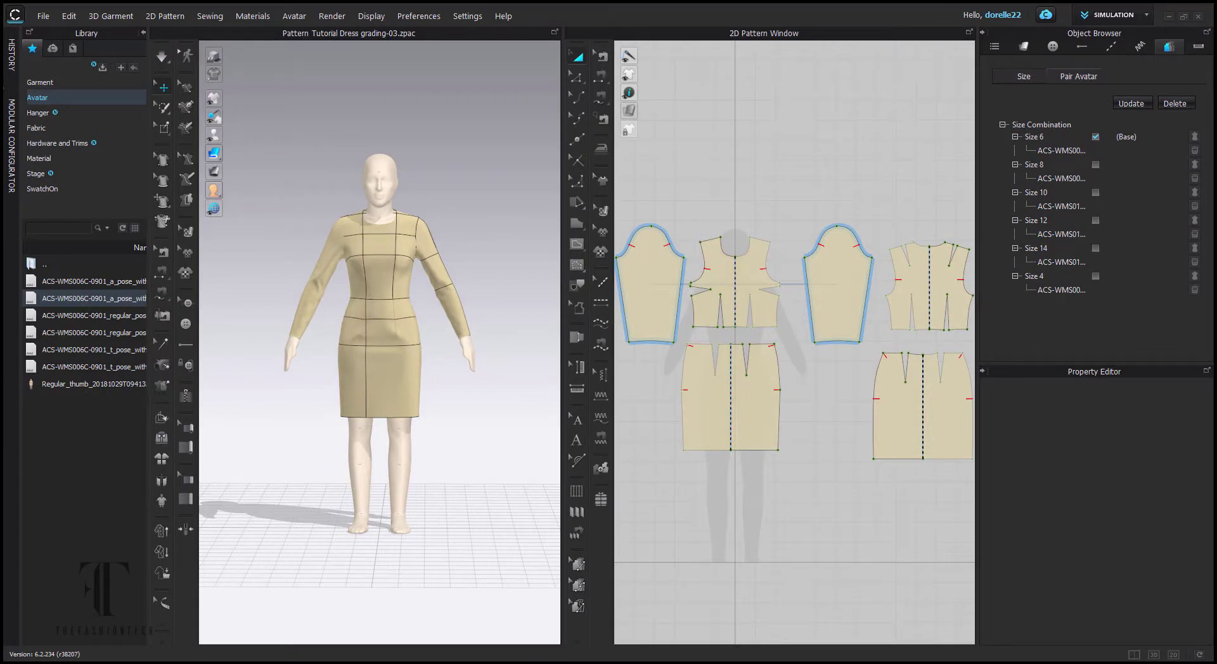
pyautogui.click(1032, 76)
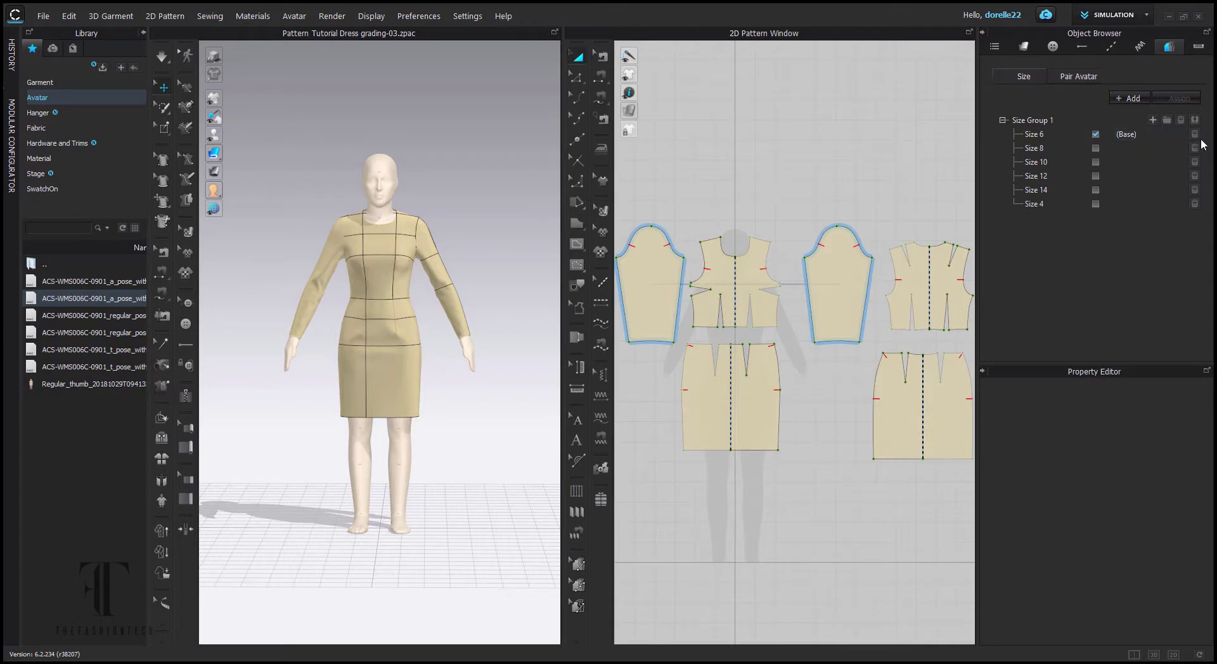
pyautogui.click(577, 76)
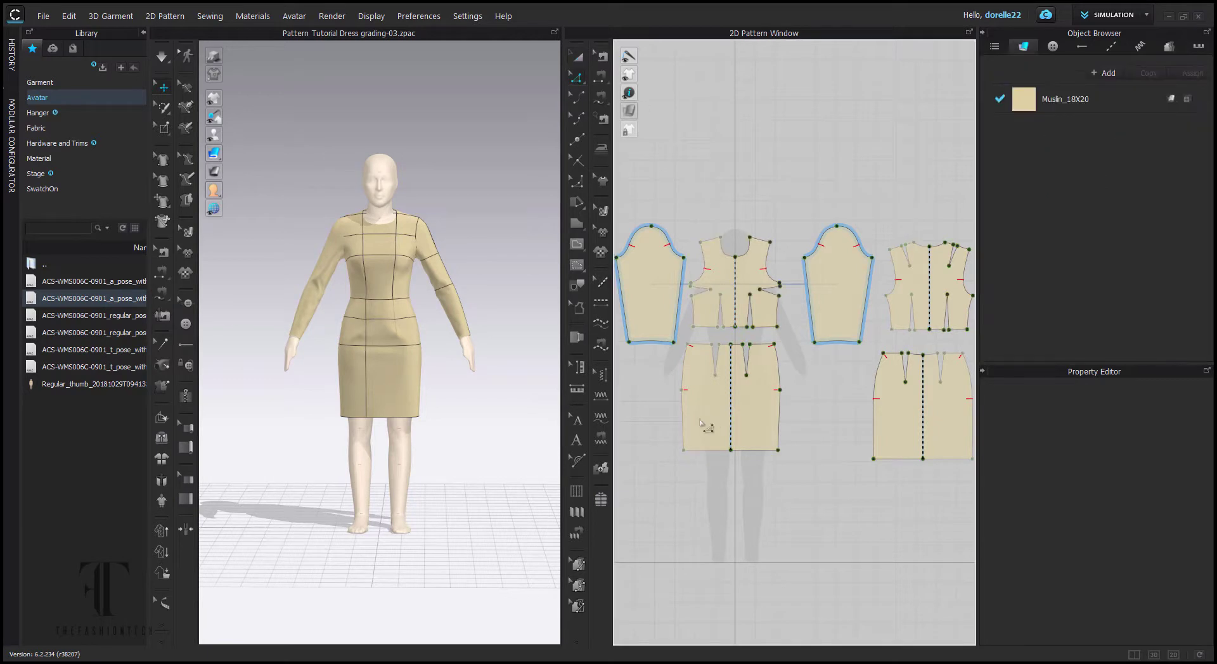
pyautogui.click(685, 450)
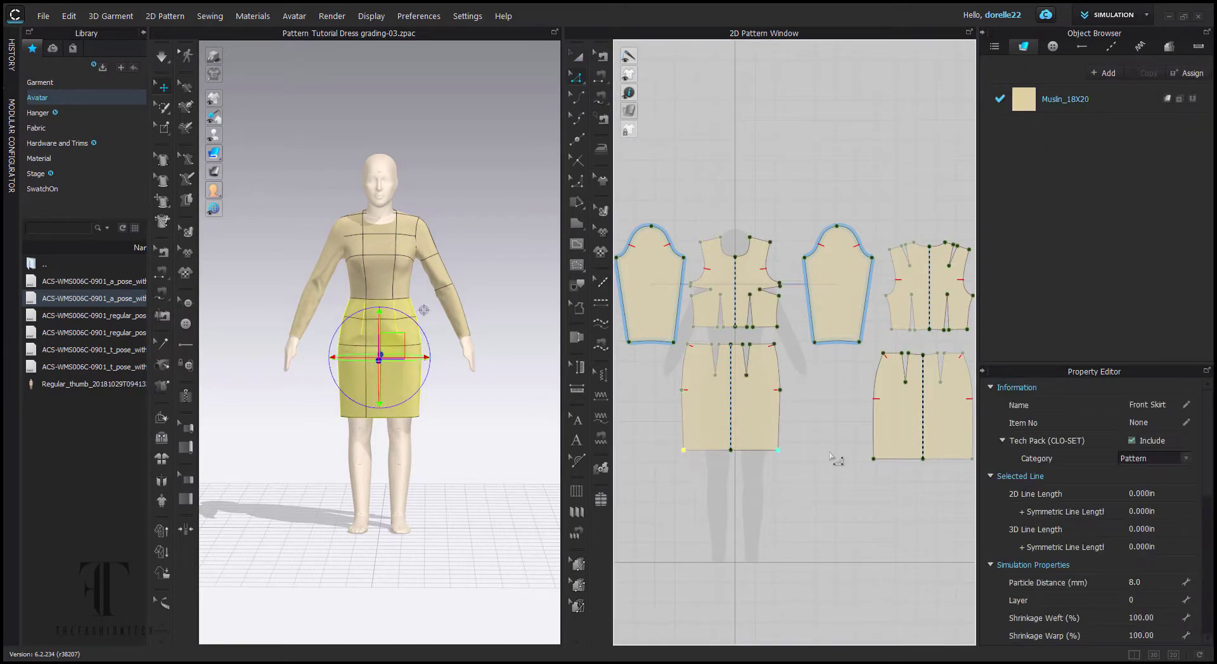
pyautogui.click(1176, 47)
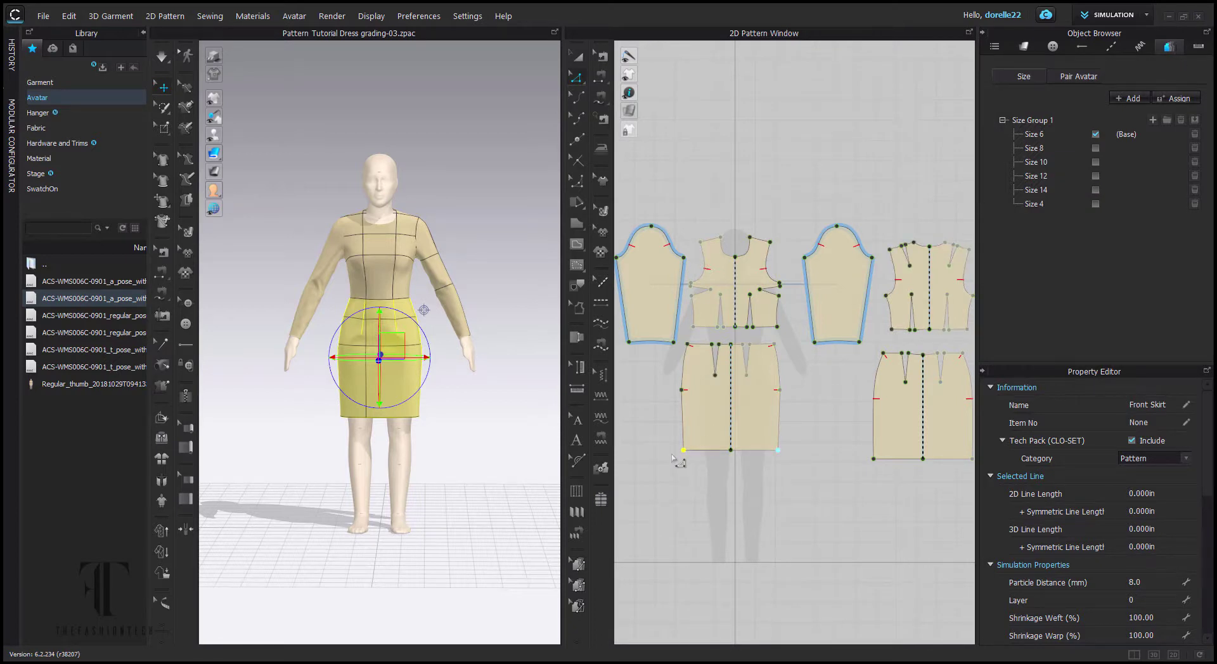
pyautogui.click(578, 564)
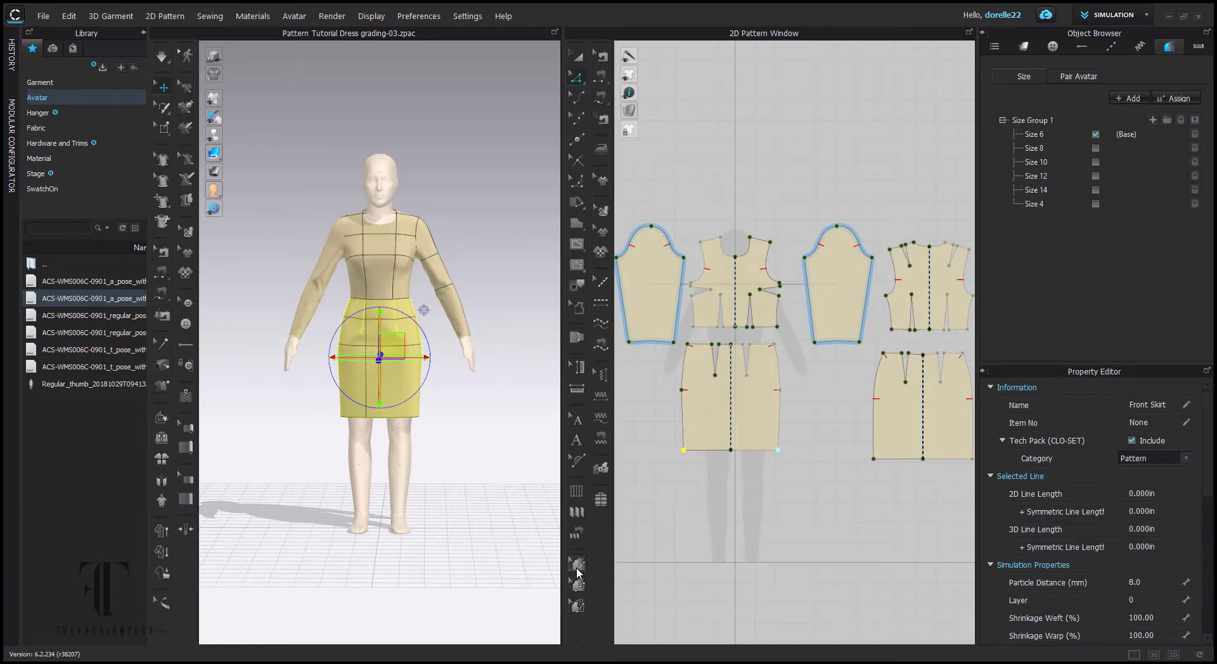
pyautogui.click(682, 451)
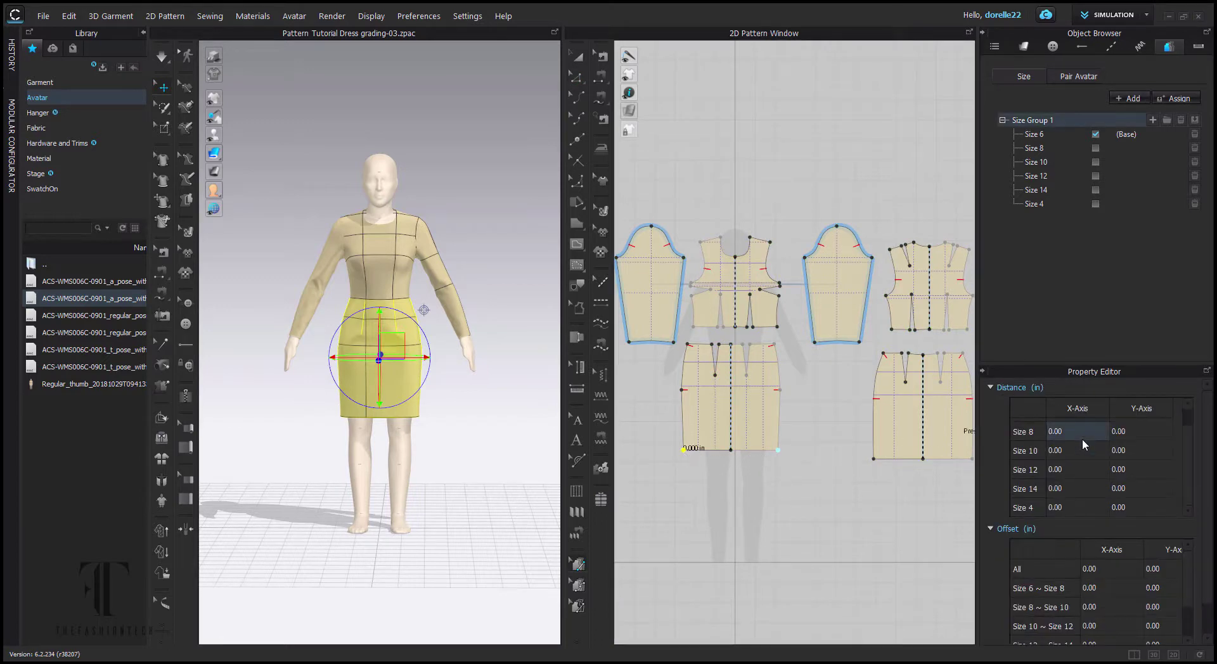
# Enlarge the Property Editor and examine the hem point's X-Axis and Y-Axis entries in the Distance and Offset tables for each size.
pyautogui.scroll(-3, 1082, 438)
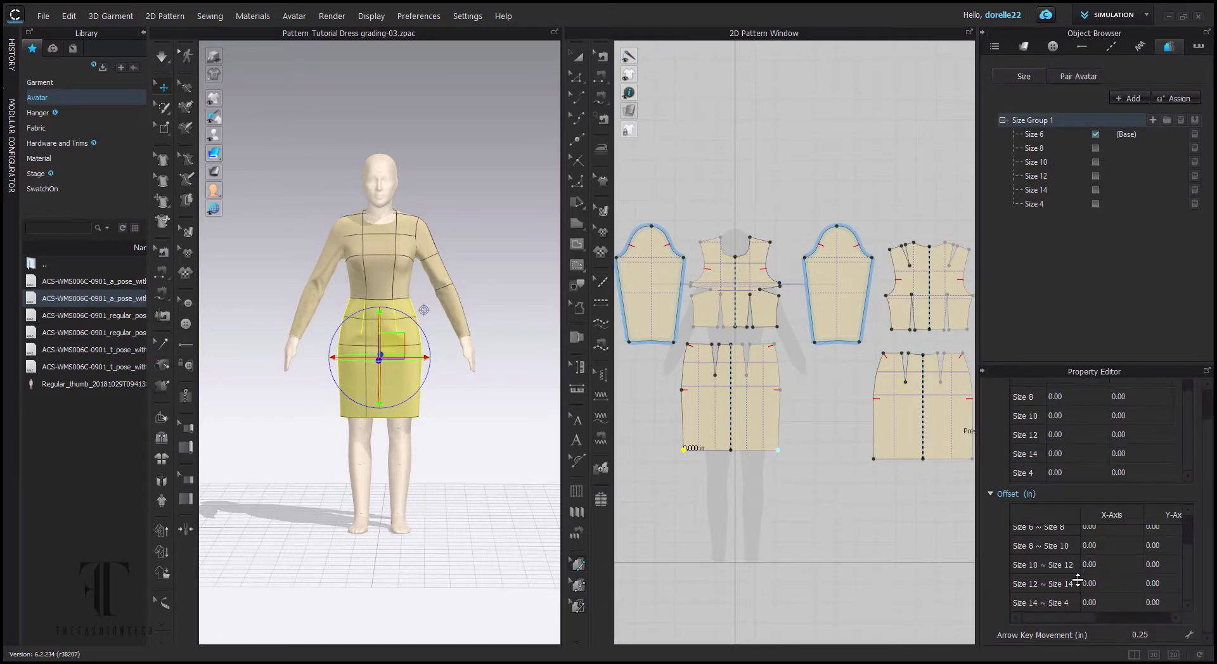
pyautogui.click(1142, 585)
pyautogui.scroll(2, 1167, 559)
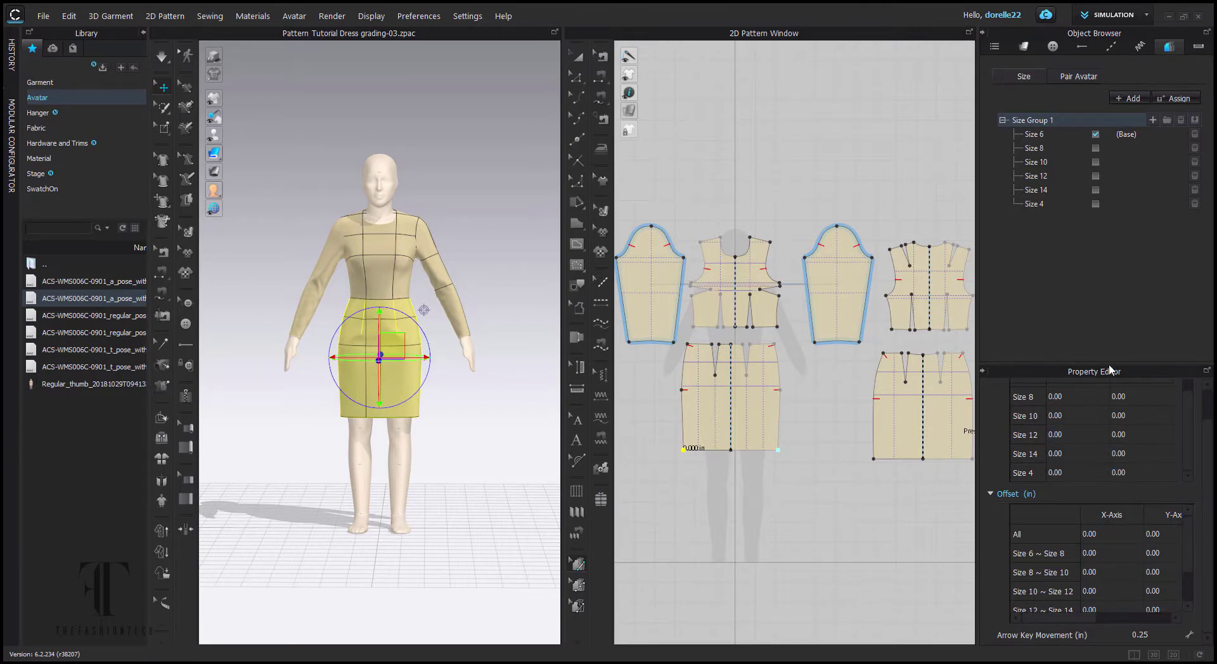
pyautogui.moveTo(1131, 360); pyautogui.dragTo(1132, 260)
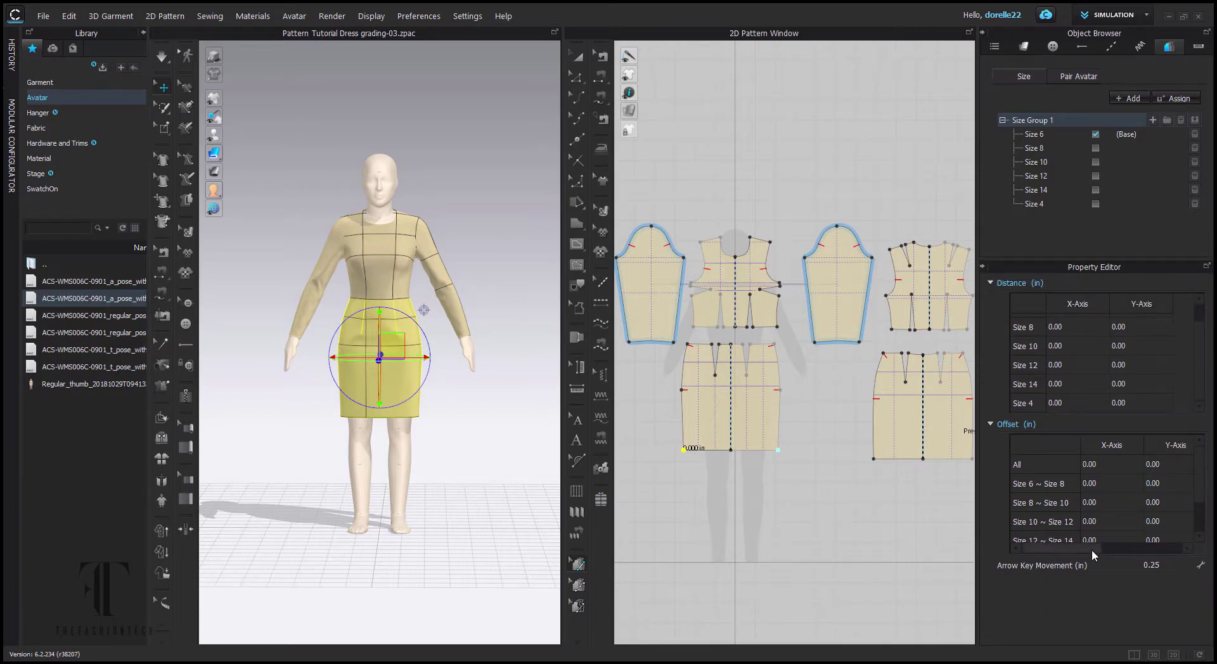
pyautogui.moveTo(1092, 549); pyautogui.dragTo(1160, 550)
pyautogui.click(1029, 547)
pyautogui.moveTo(979, 544); pyautogui.dragTo(735, 554)
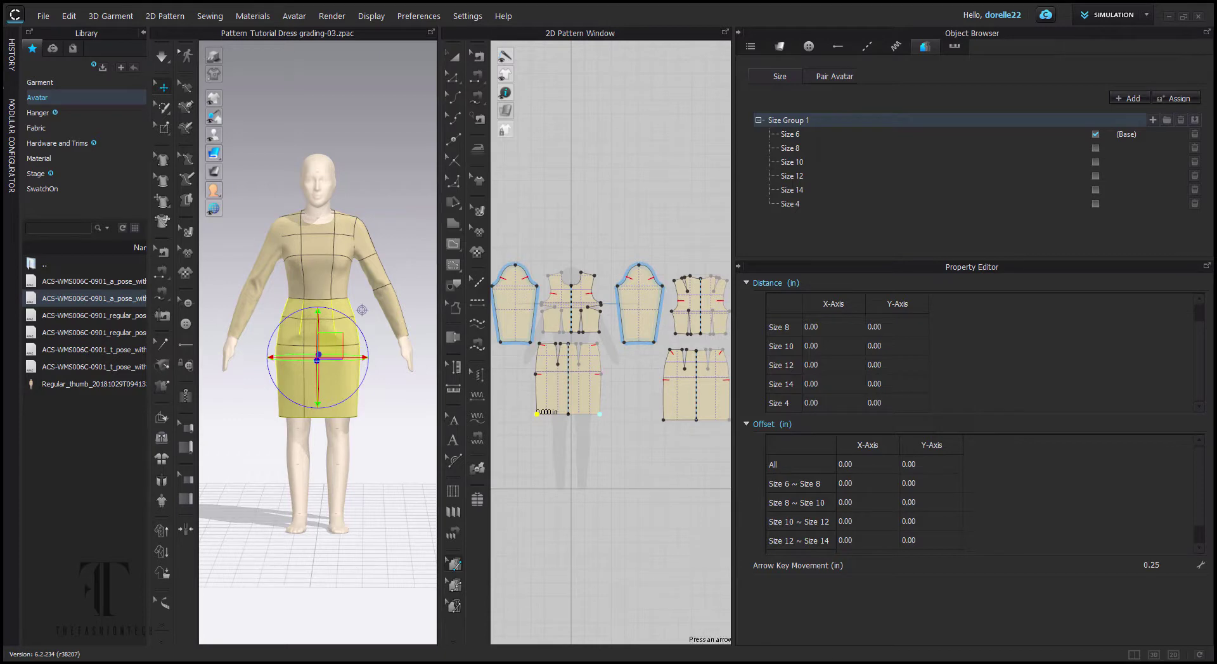
# Show only the 2D Pattern Window and widen it to give the dress pattern pieces more room.
pyautogui.click(1172, 657)
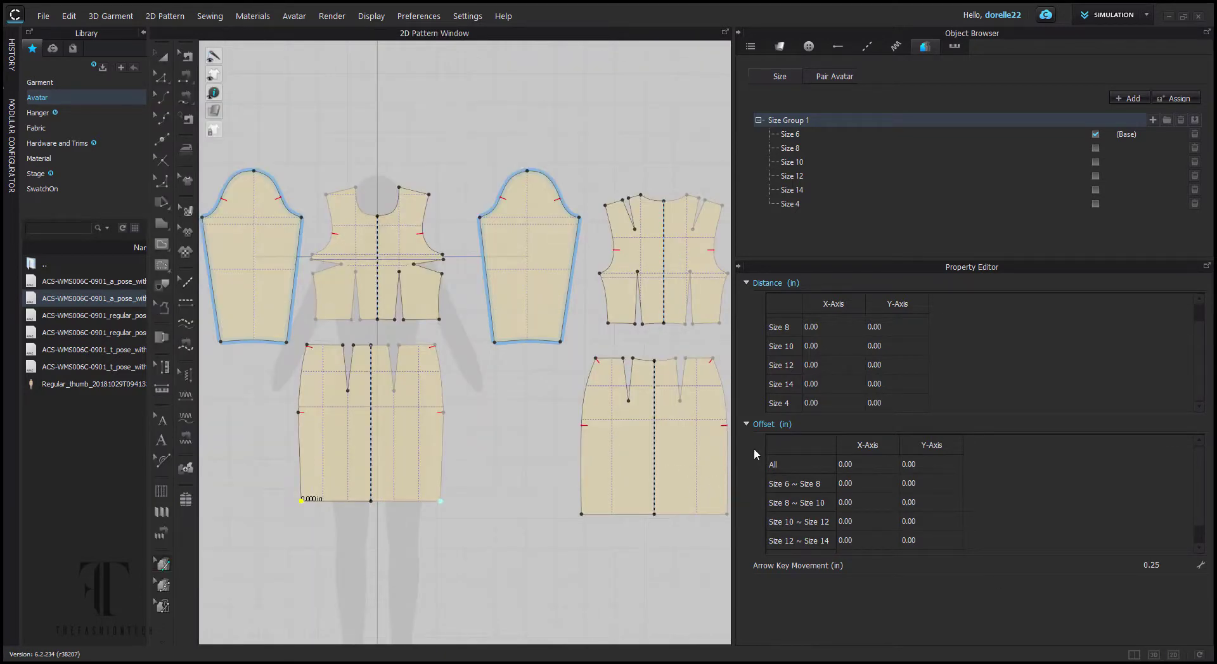
pyautogui.moveTo(739, 454); pyautogui.dragTo(866, 454)
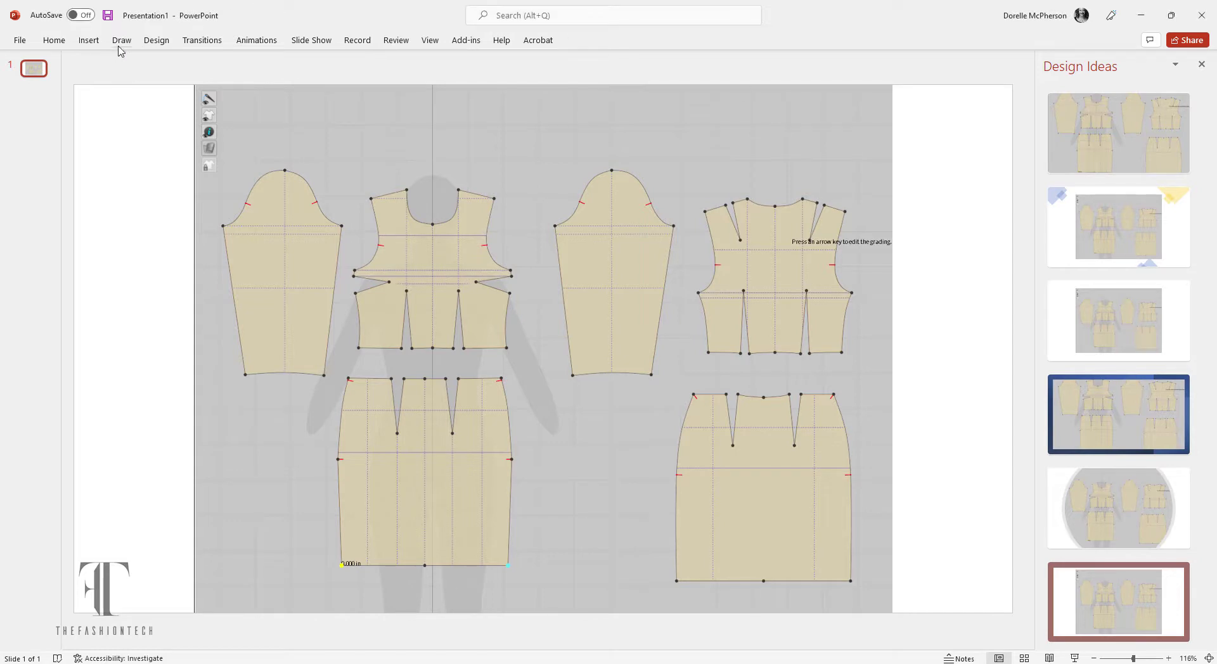
# In PowerPoint, mark the bust line of the front bodice with a double-headed arrow and place matching arrows on its waistline and the skirt's hip line.
pyautogui.click(120, 45)
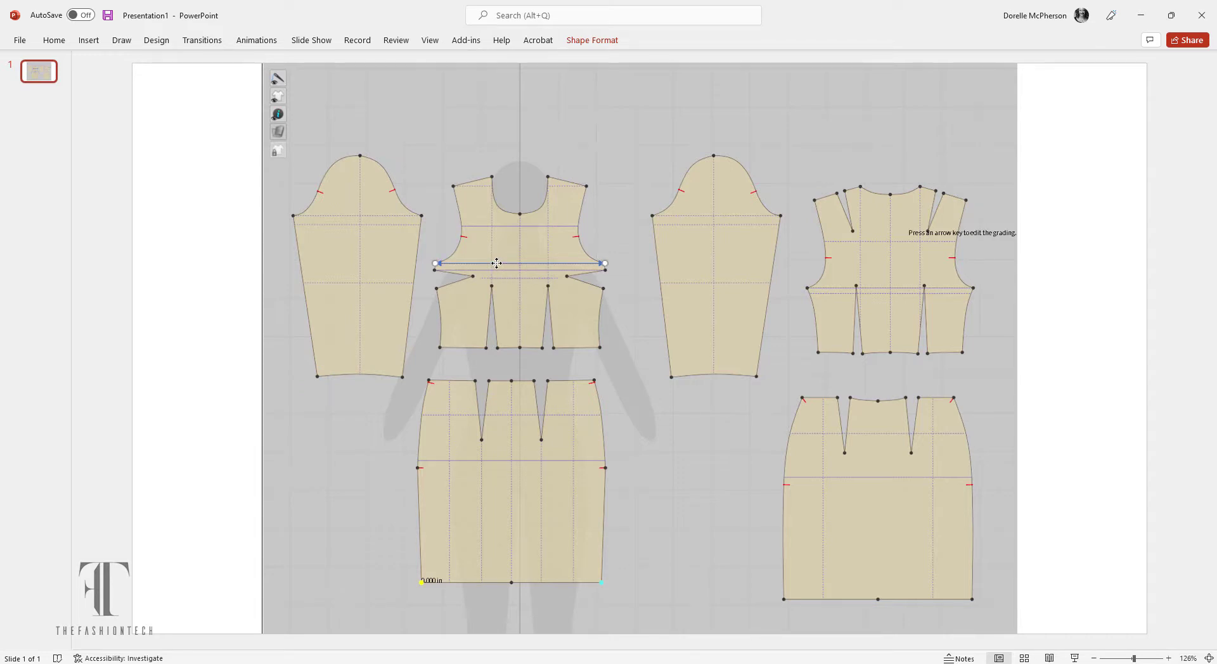
pyautogui.hotkey('ctrl', 'd')
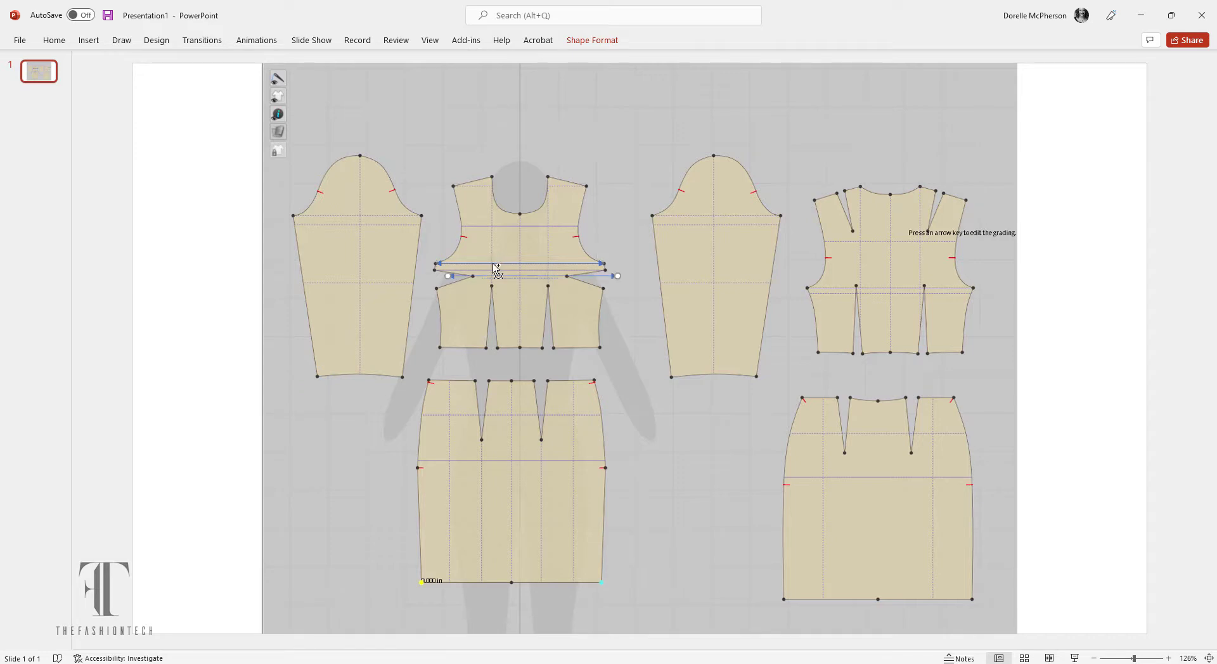
pyautogui.moveTo(511, 278); pyautogui.dragTo(499, 347)
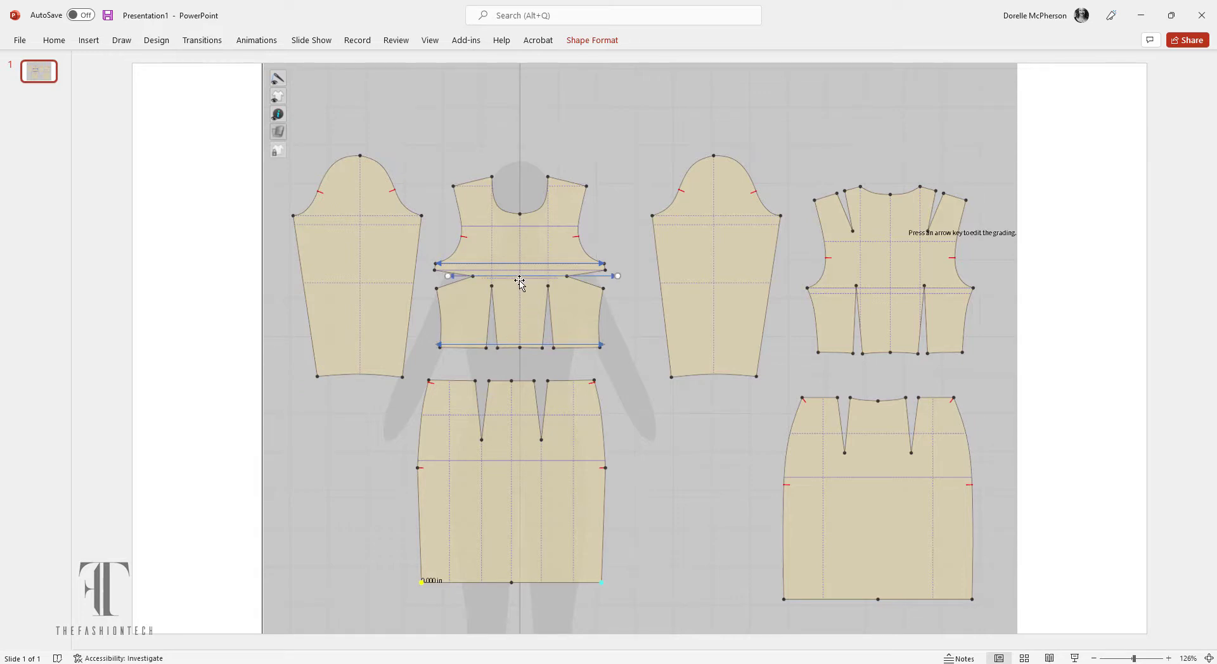
pyautogui.moveTo(522, 274); pyautogui.dragTo(603, 463)
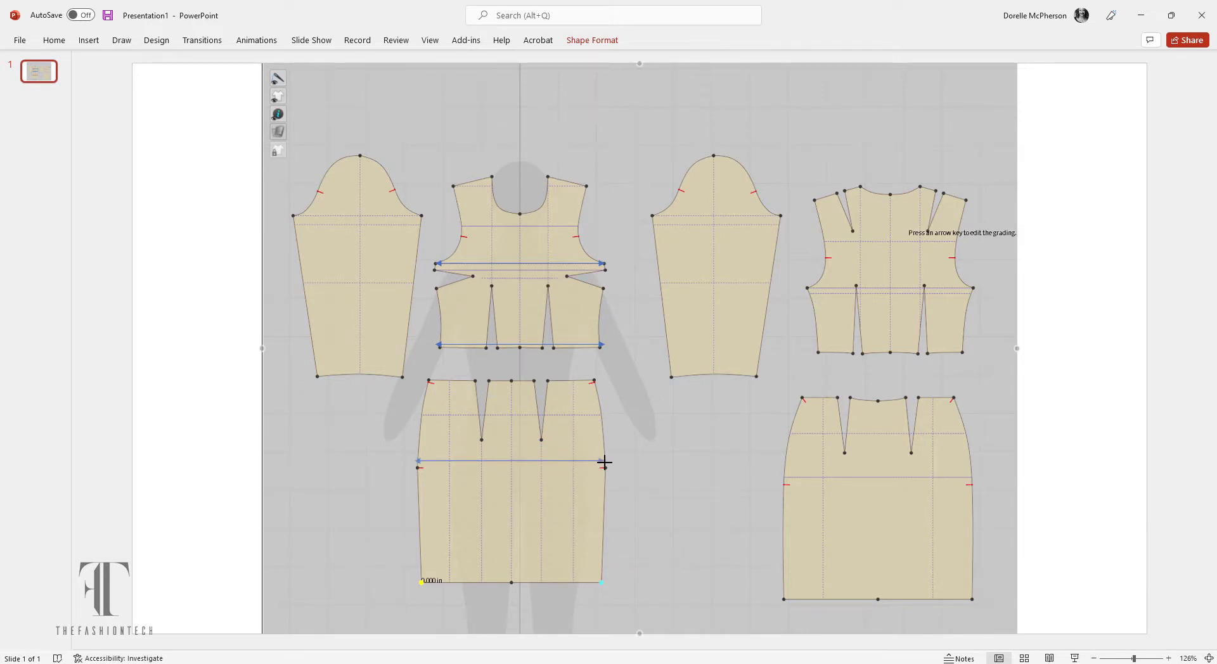